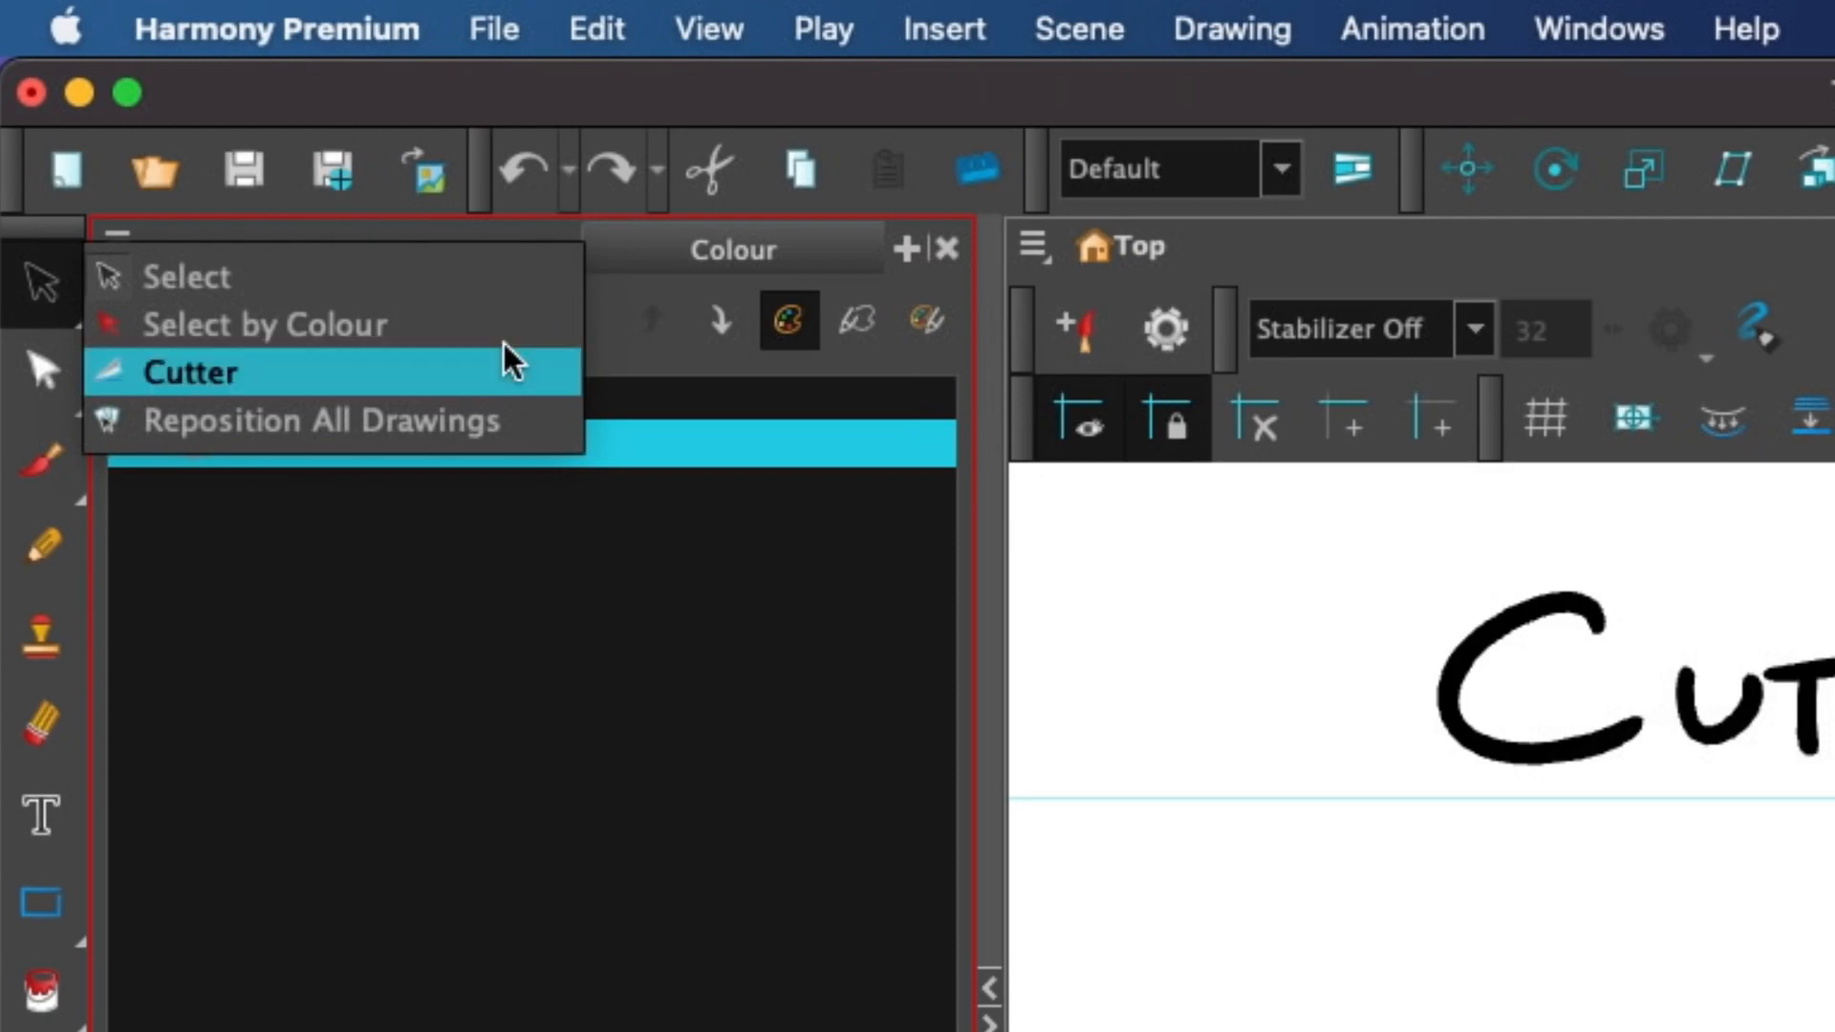
Choose the Cutter tool and lasso the right portion of the black rectangle.
{"action": "left_click", "coordinate": [511, 373]}
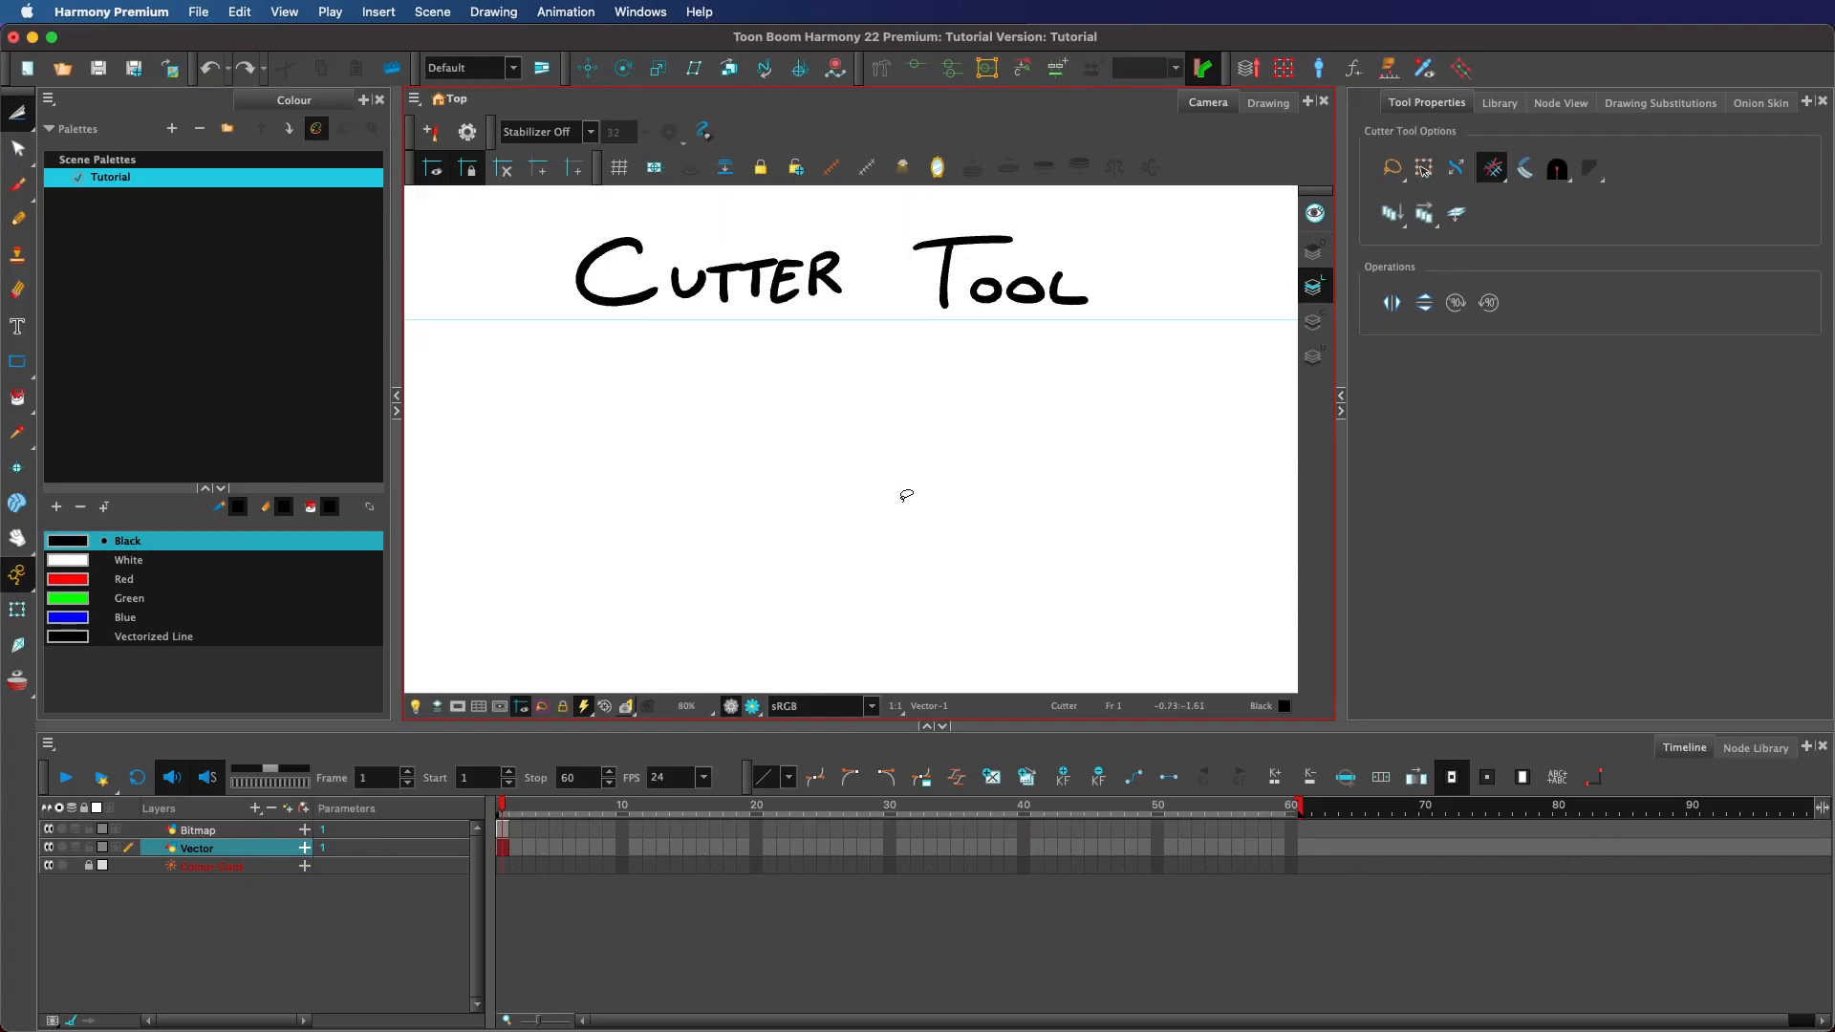
{"action": "key", "text": "alt+b"}
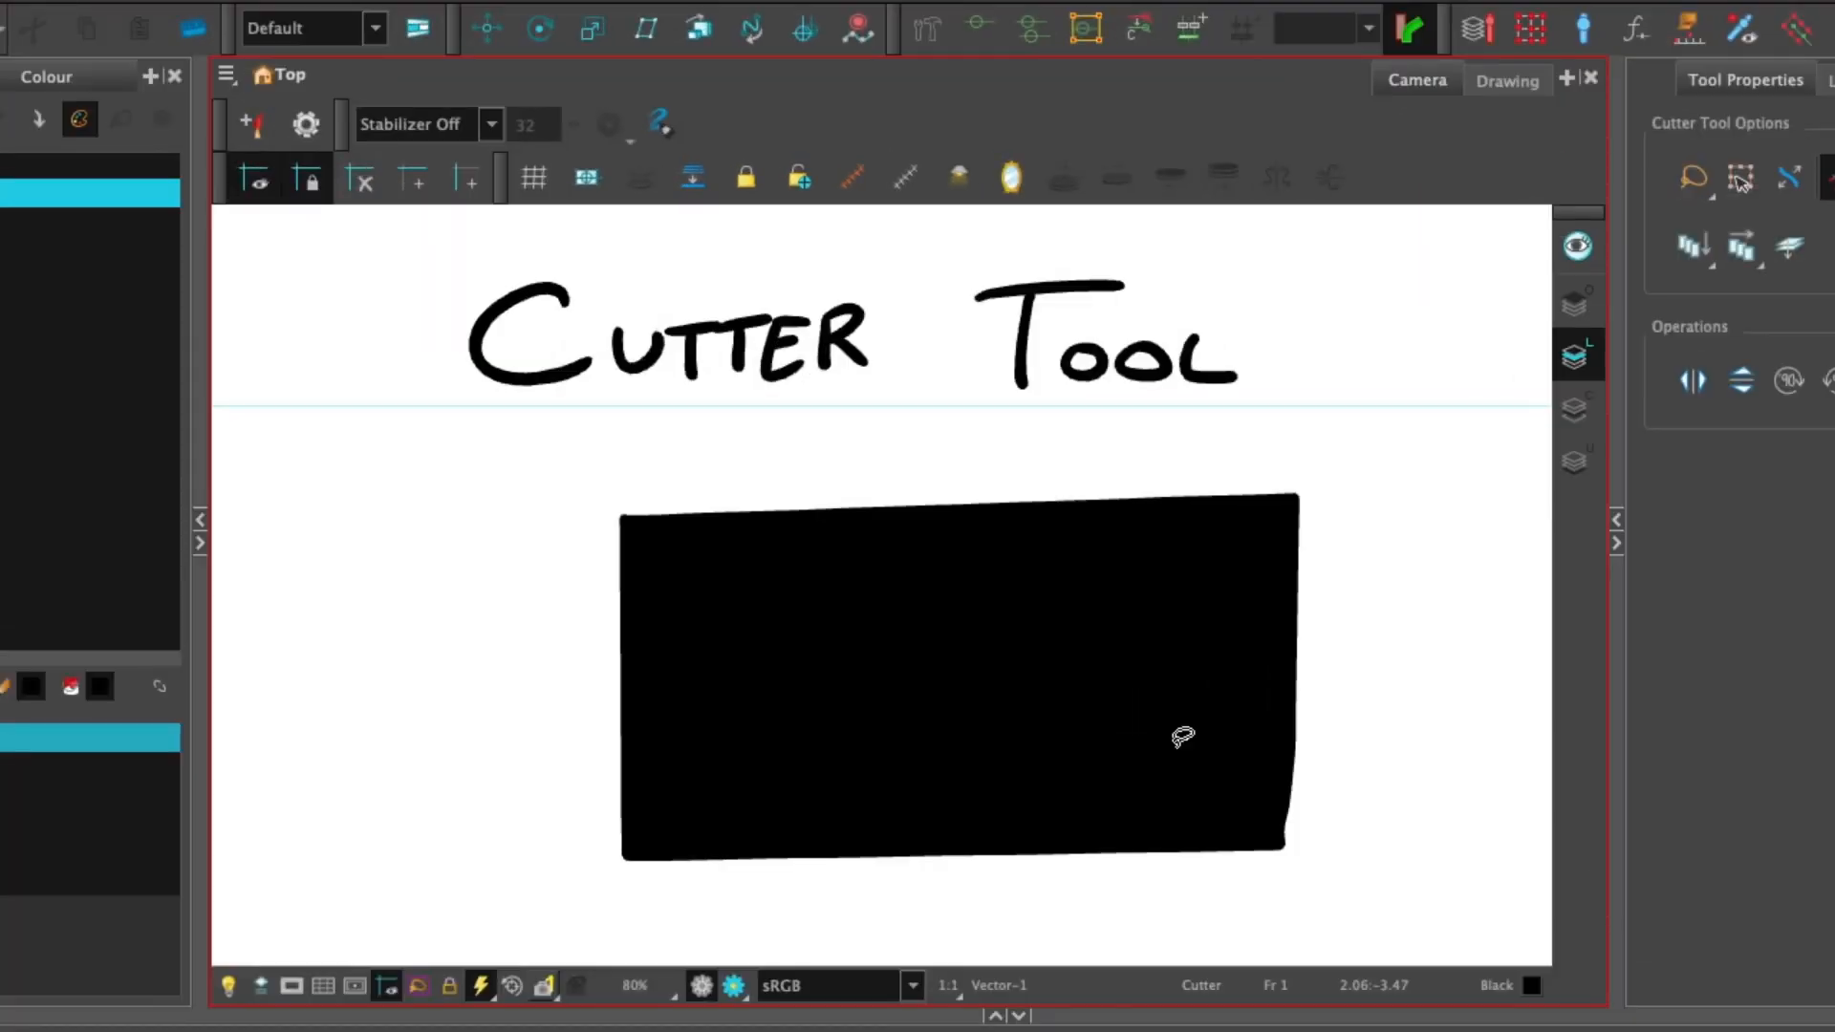
{"action": "mouse_move", "coordinate": [1405, 526]}
{"action": "left_mouse_down"}
{"action": "mouse_move", "coordinate": [1362, 447]}
{"action": "mouse_move", "coordinate": [1020, 446]}
{"action": "mouse_move", "coordinate": [931, 675]}
{"action": "mouse_move", "coordinate": [1339, 747]}
{"action": "left_mouse_up"}
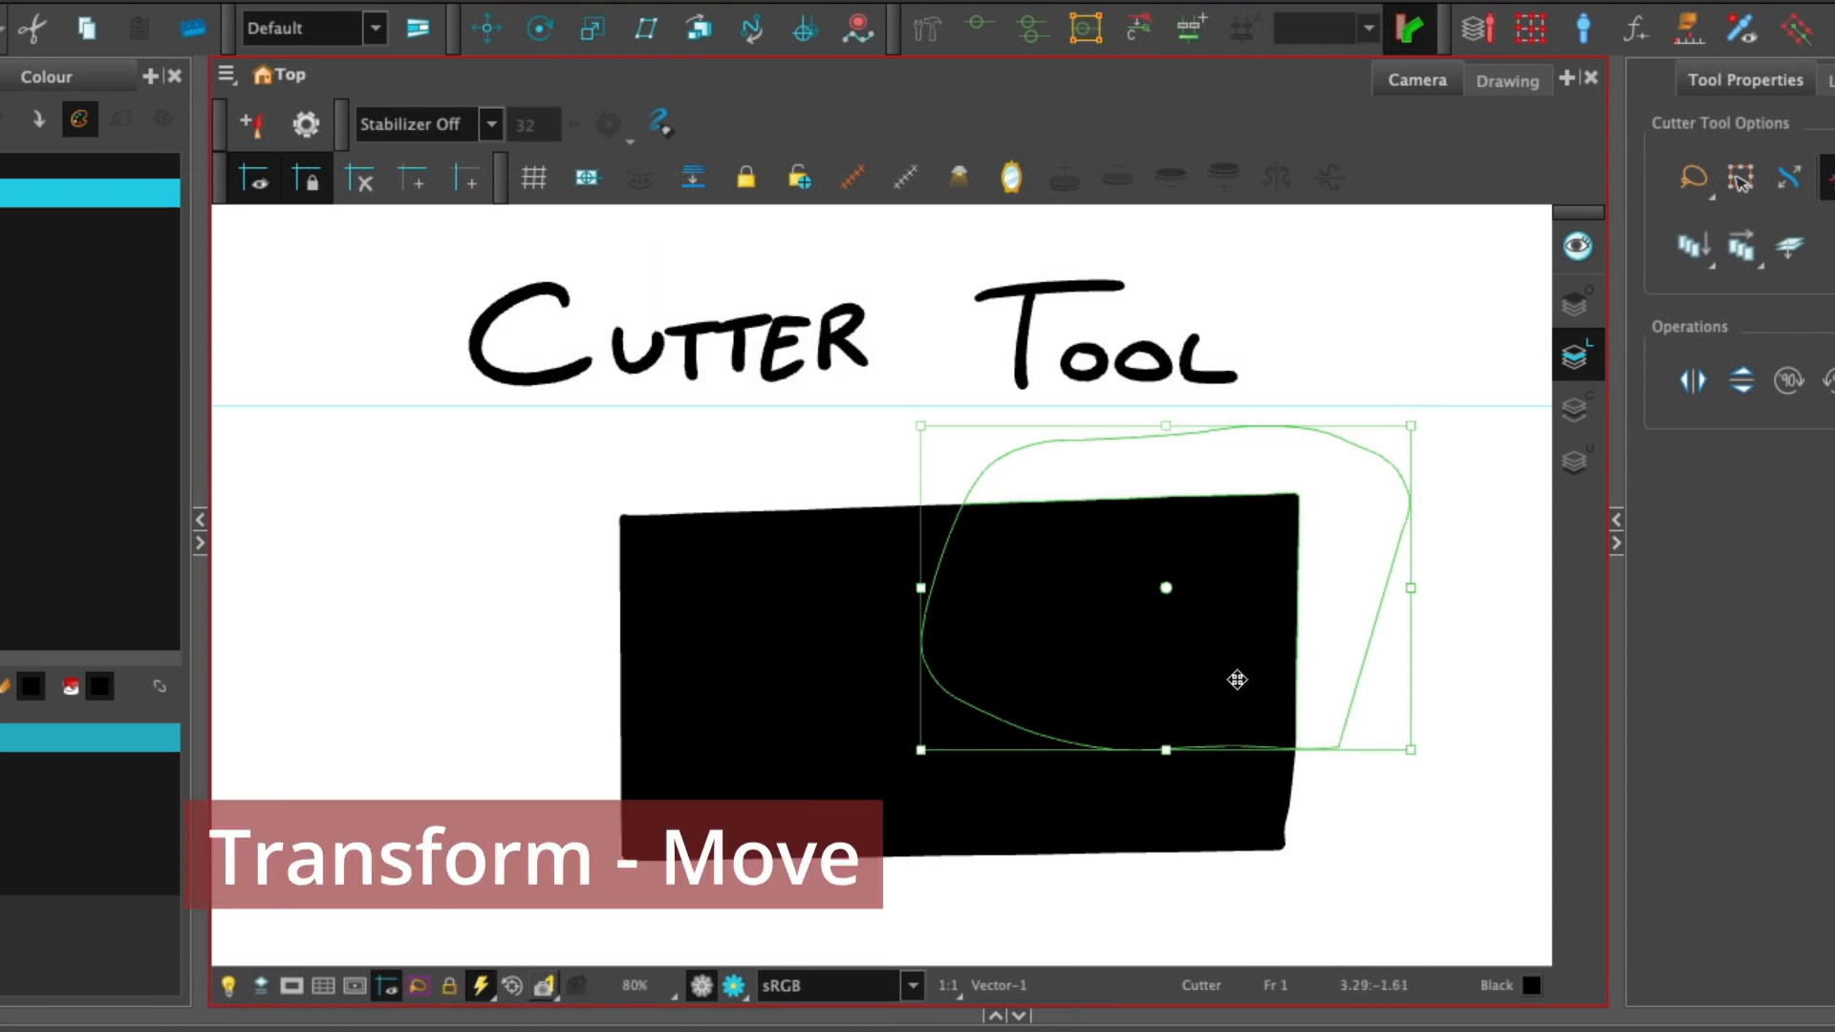
Move the lassoed piece and reposition its pivot point.
{"action": "left_click_drag", "start_coordinate": [1233, 680], "coordinate": [1331, 634]}
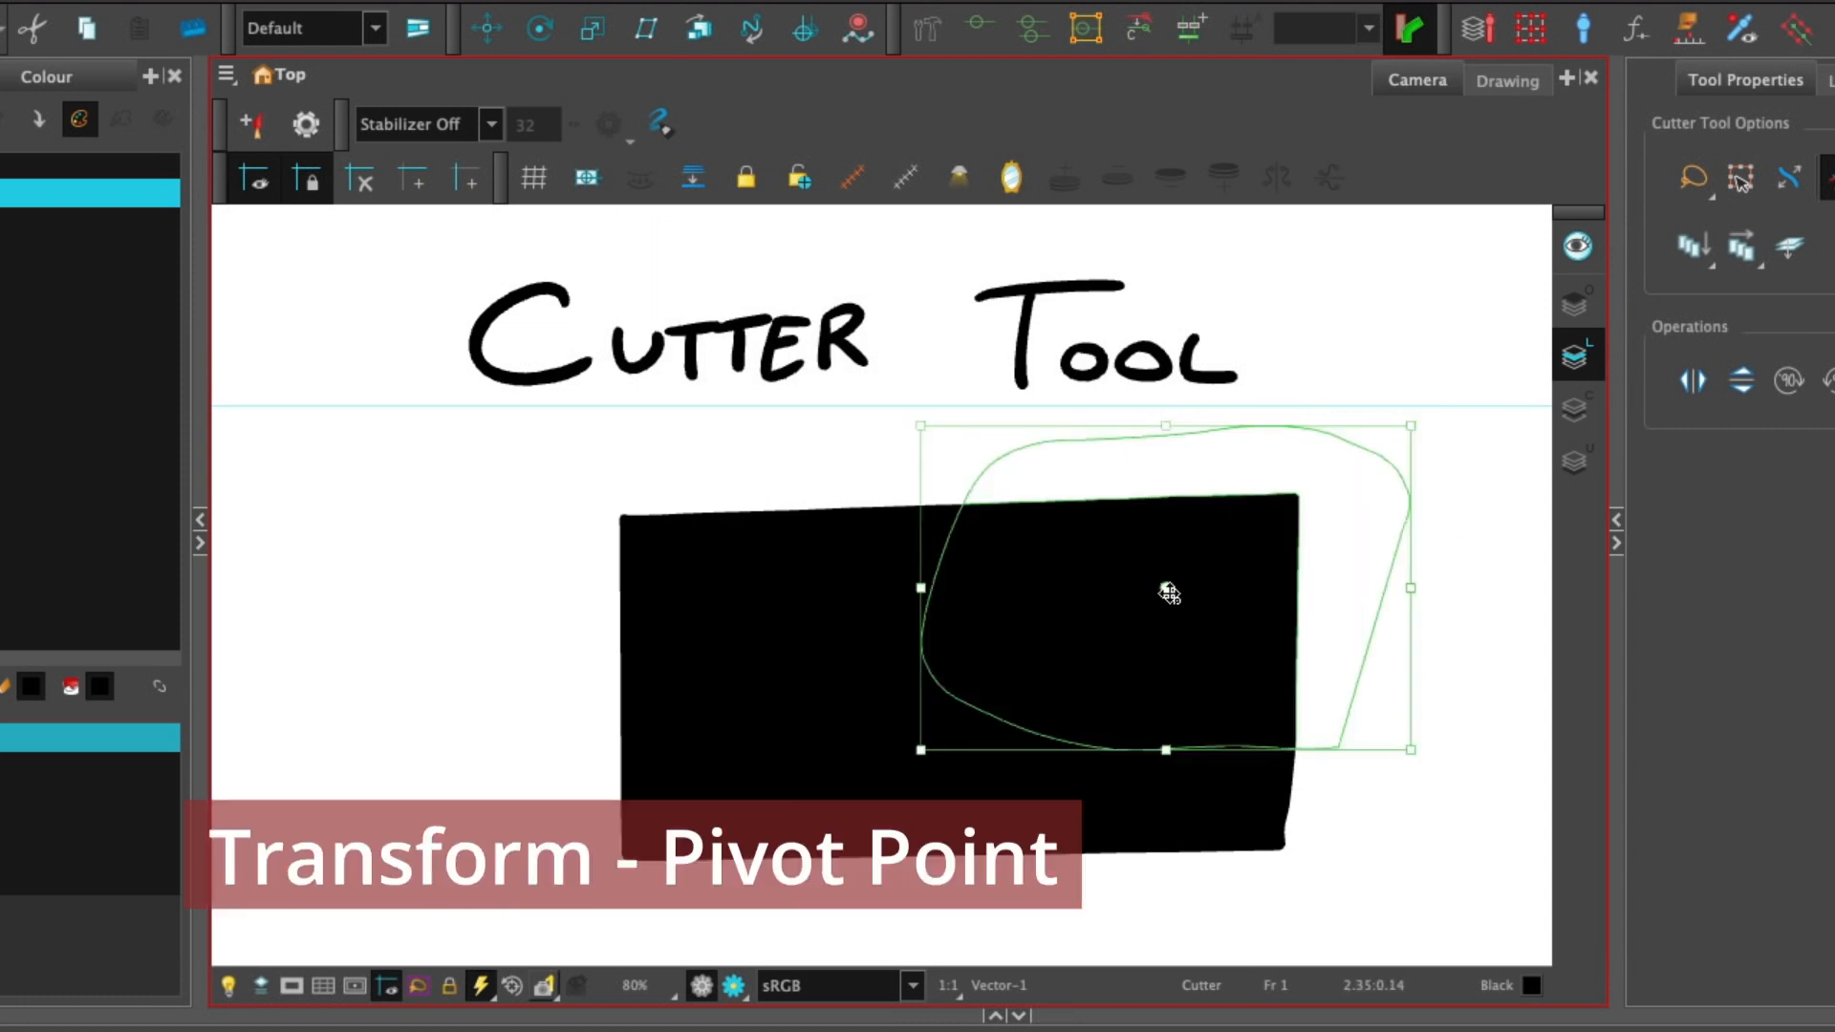
{"action": "left_click_drag", "start_coordinate": [1168, 592], "coordinate": [1443, 461]}
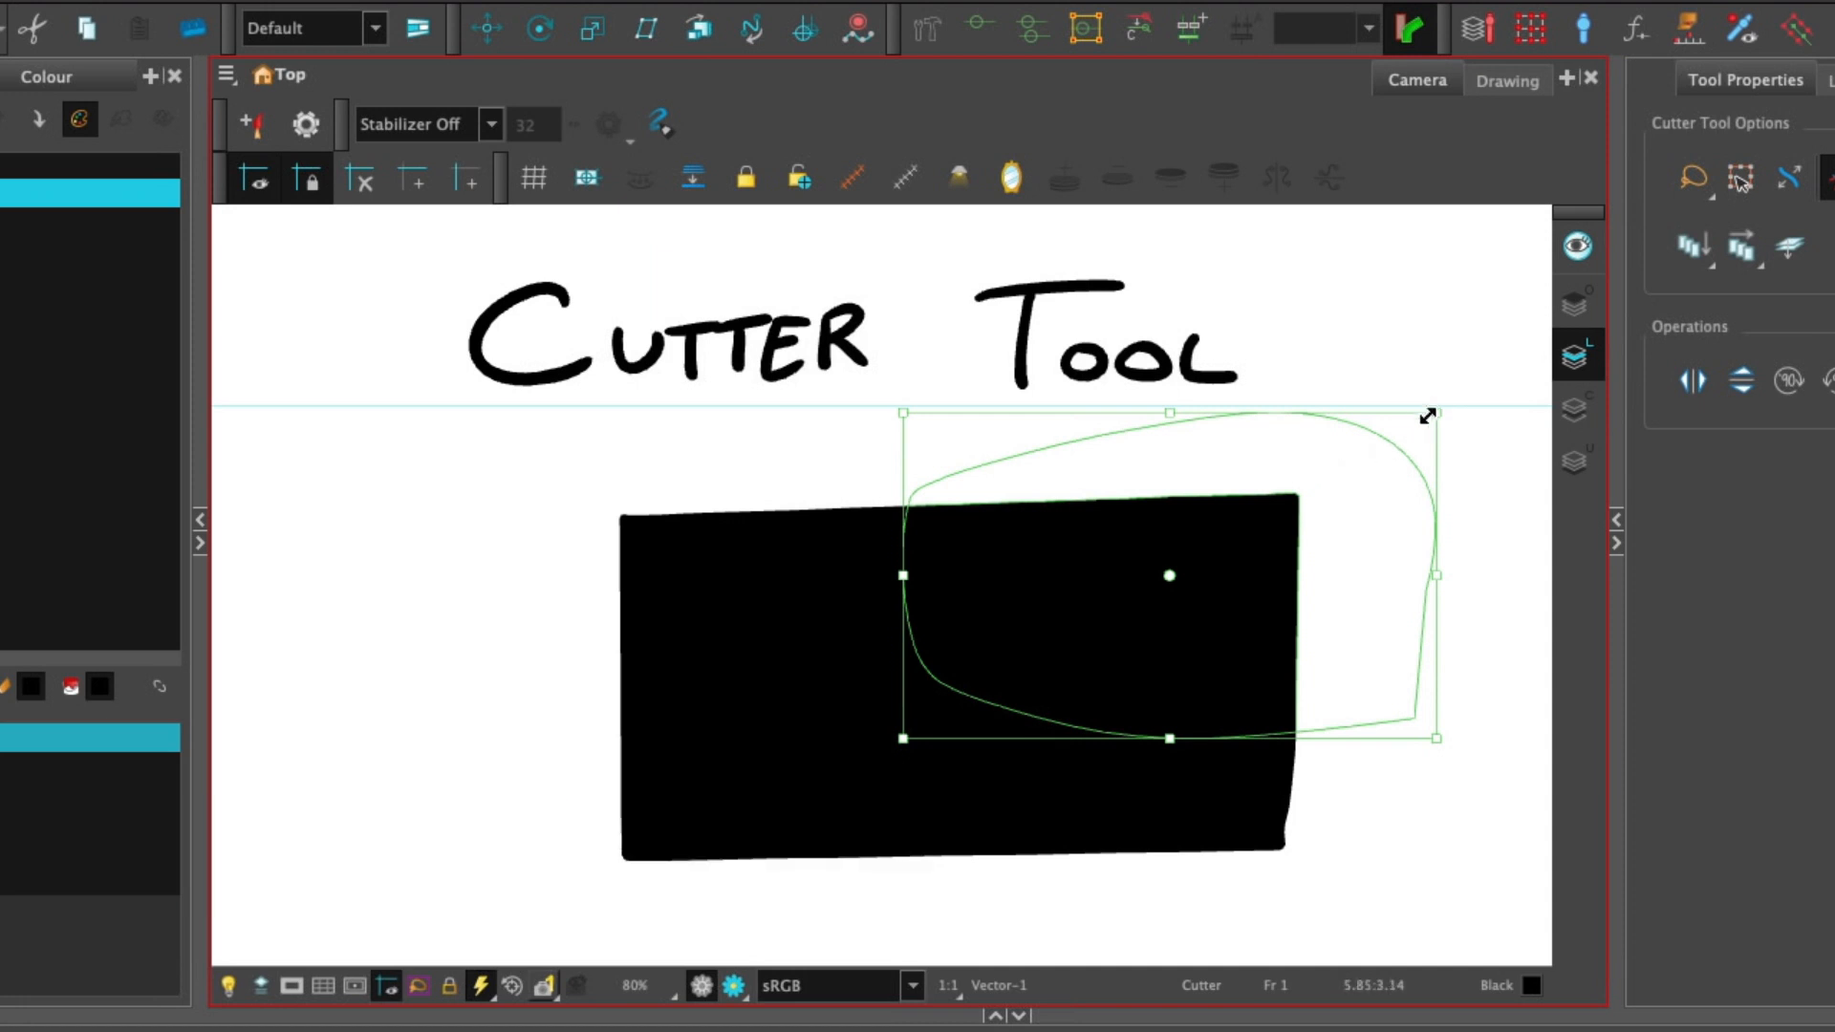
Scale the lassoed piece from its corner handle and release the selection.
{"action": "left_click_drag", "start_coordinate": [1459, 396], "coordinate": [1481, 419]}
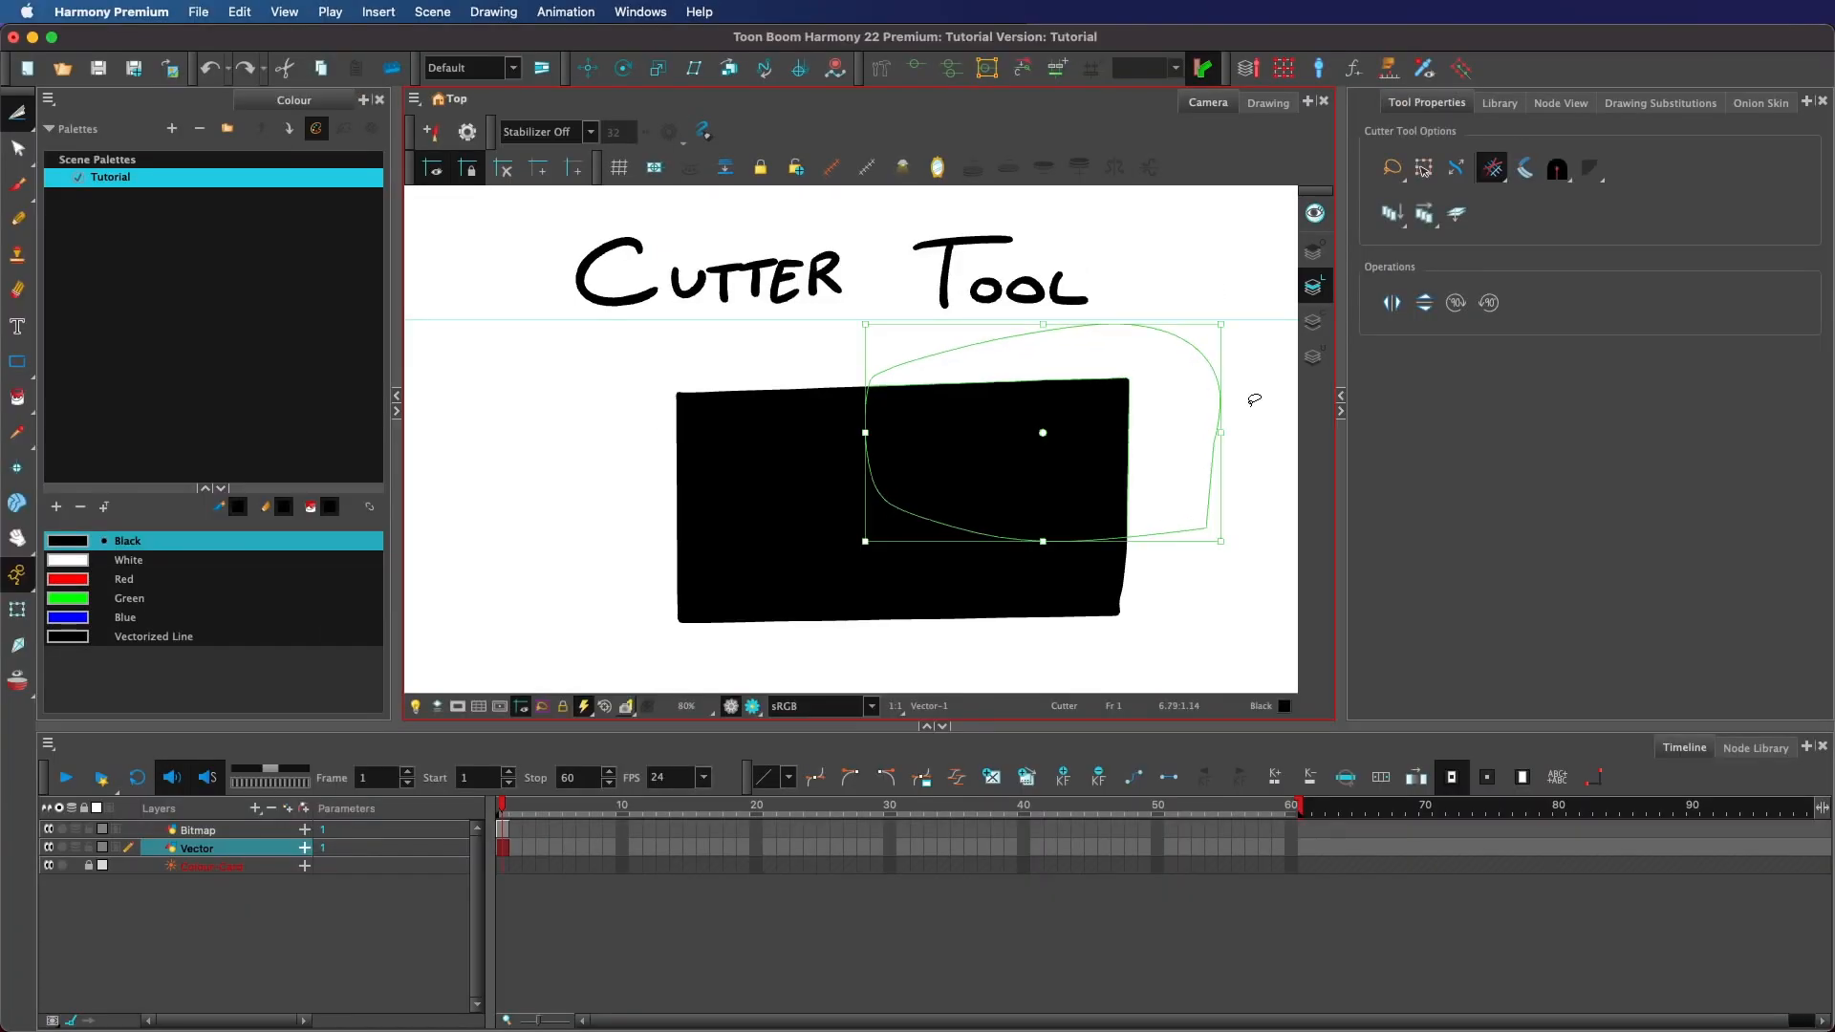
{"action": "left_click", "coordinate": [1239, 408]}
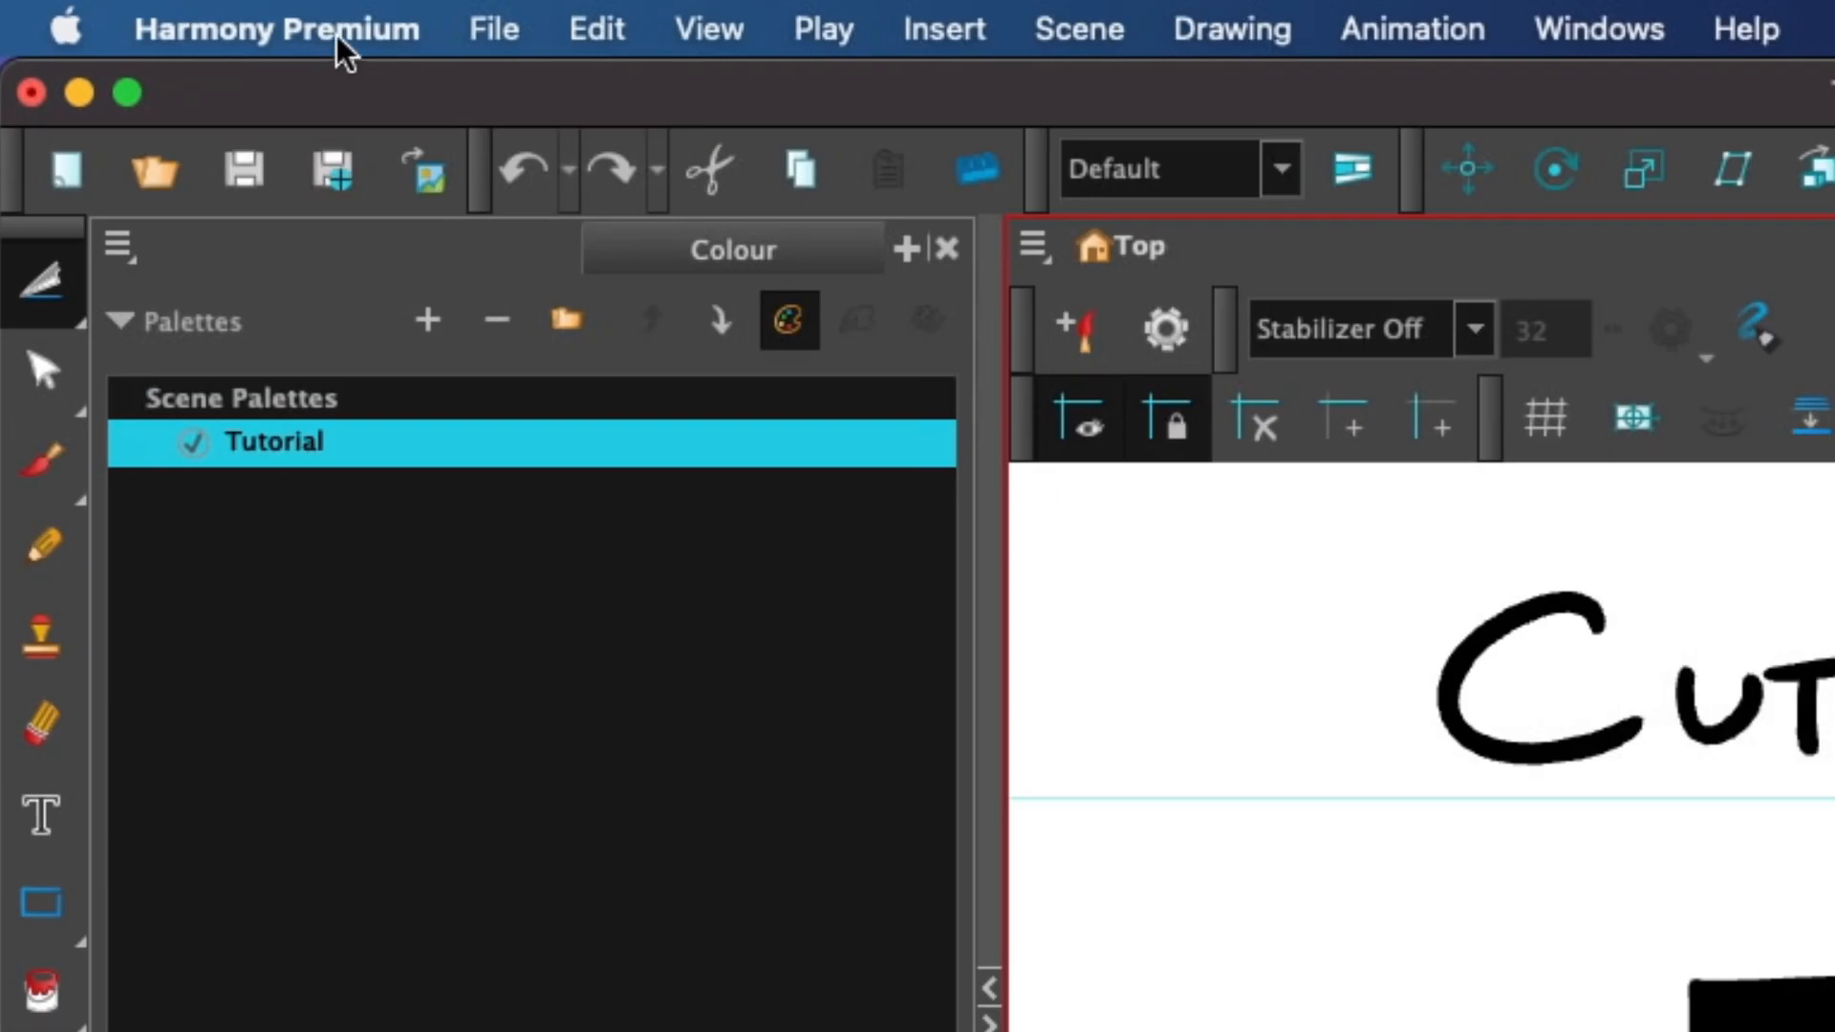
Enable Use Rotation Lever with transformation tools in the Camera preferences.
{"action": "left_click", "coordinate": [136, 13]}
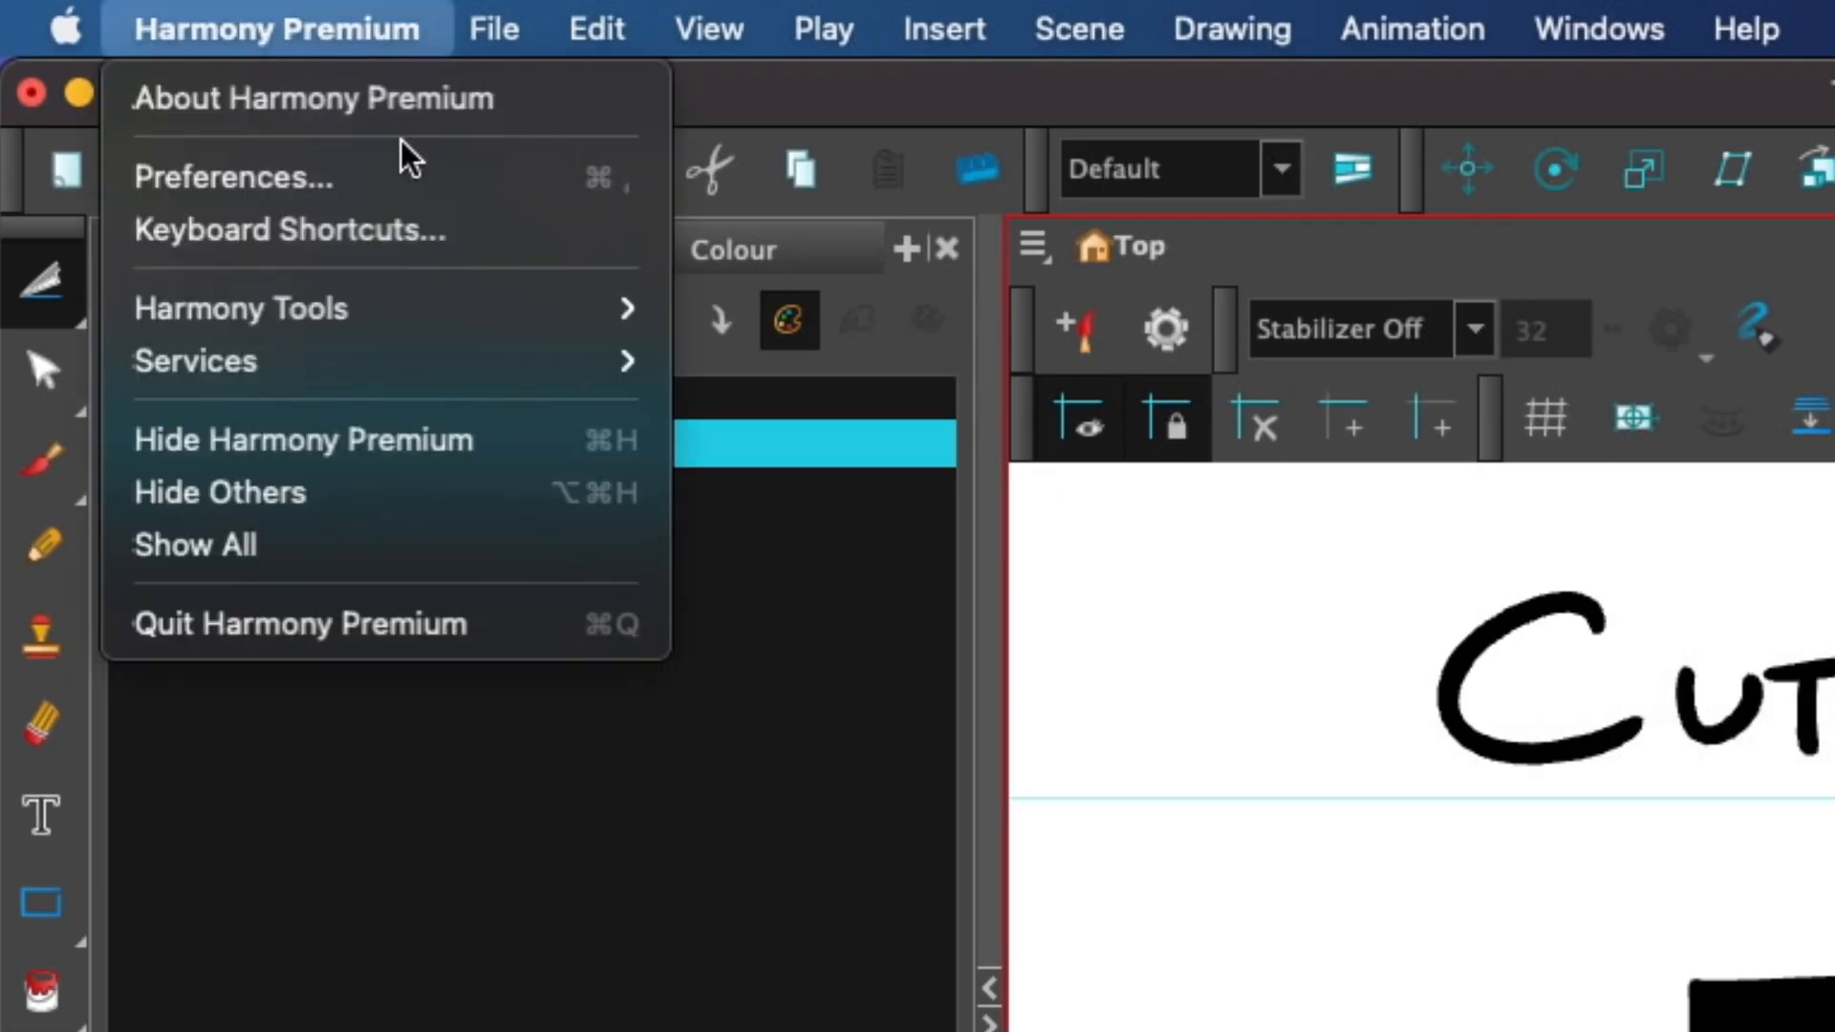
{"action": "left_click", "coordinate": [411, 176]}
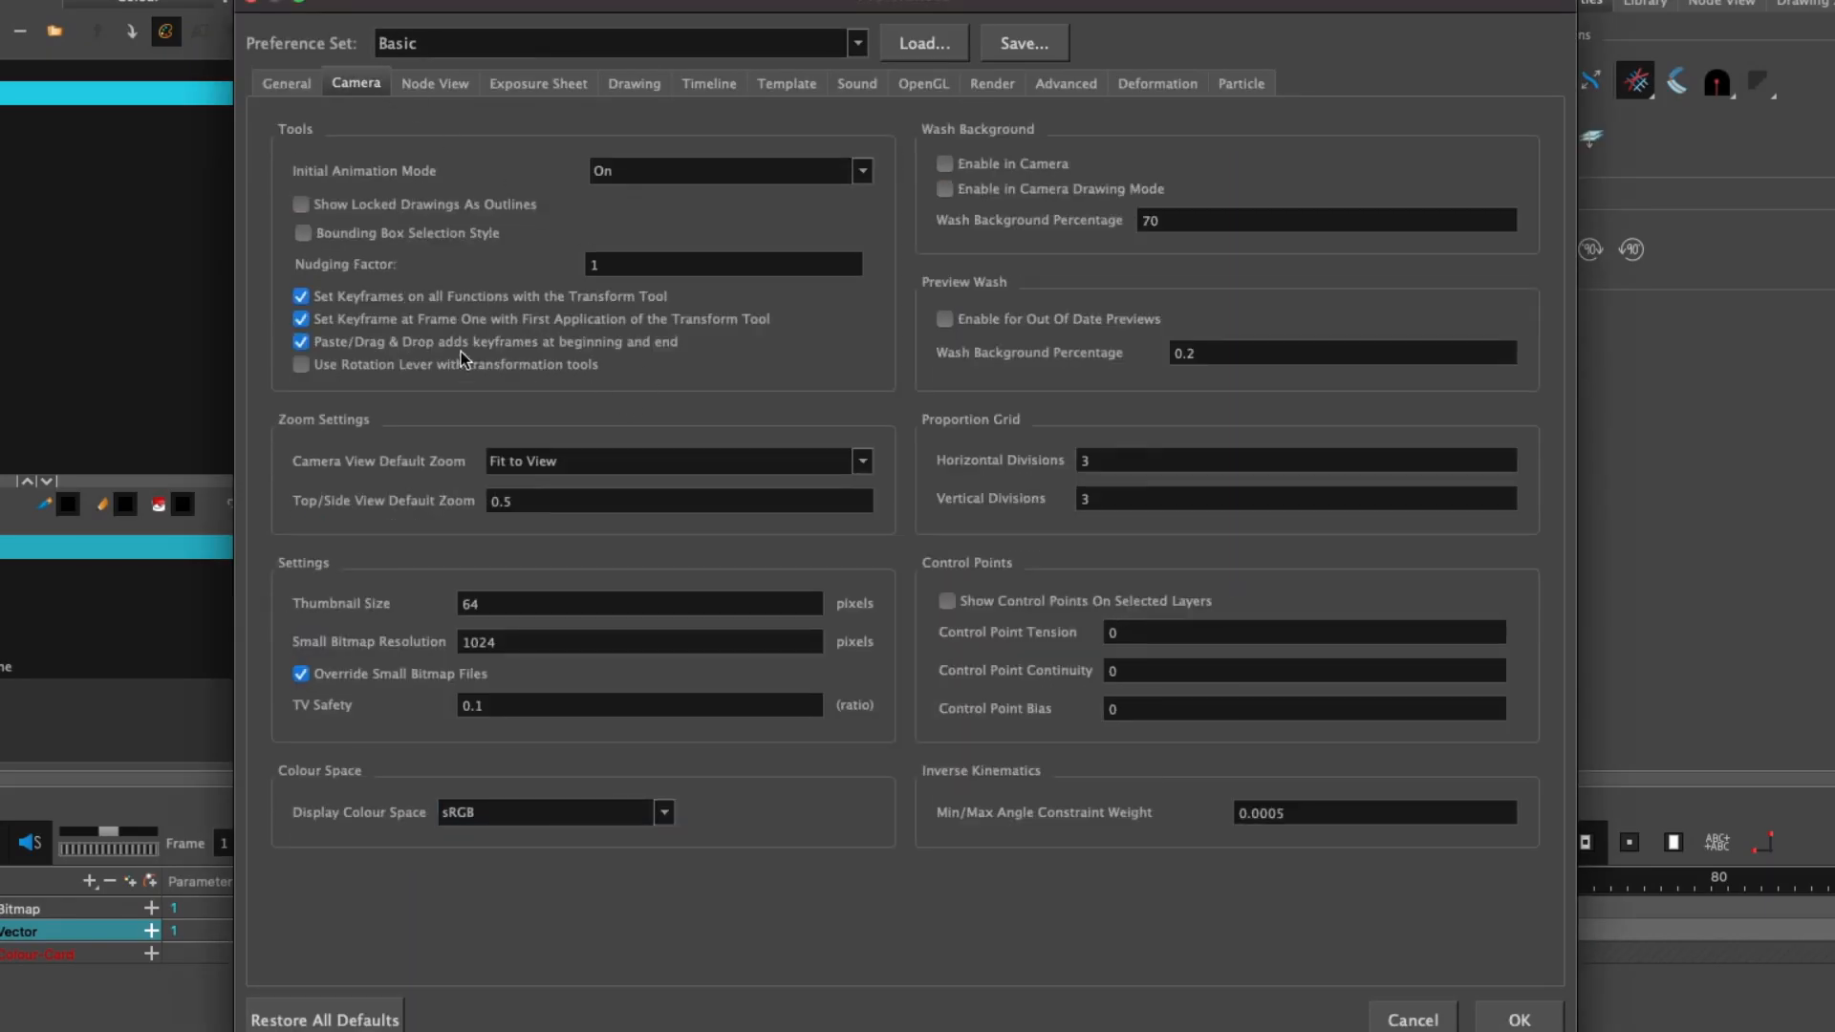
{"action": "left_click", "coordinate": [545, 368]}
{"action": "left_click", "coordinate": [1520, 1018]}
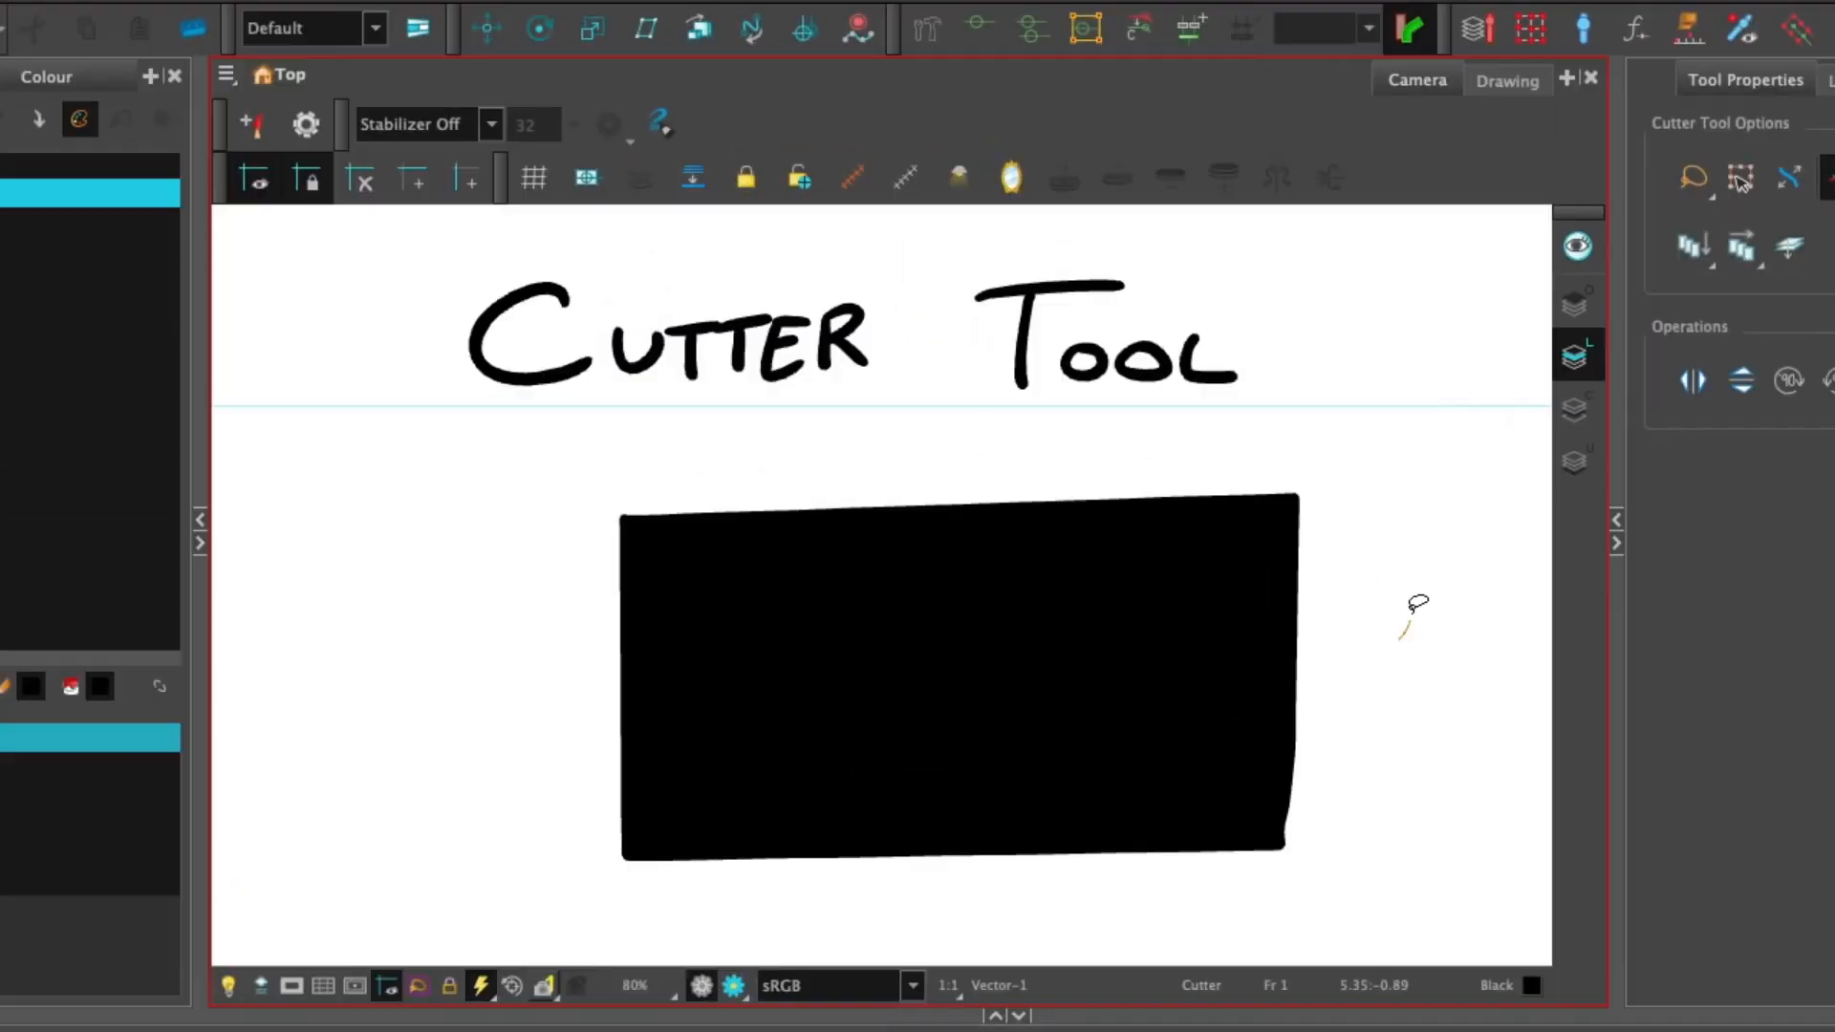
Lasso the rectangle's right part, rotate it with the rotation lever, and undo the rotation.
{"action": "mouse_move", "coordinate": [1418, 603]}
{"action": "left_mouse_down"}
{"action": "mouse_move", "coordinate": [1013, 490]}
{"action": "mouse_move", "coordinate": [1286, 761]}
{"action": "left_mouse_up"}
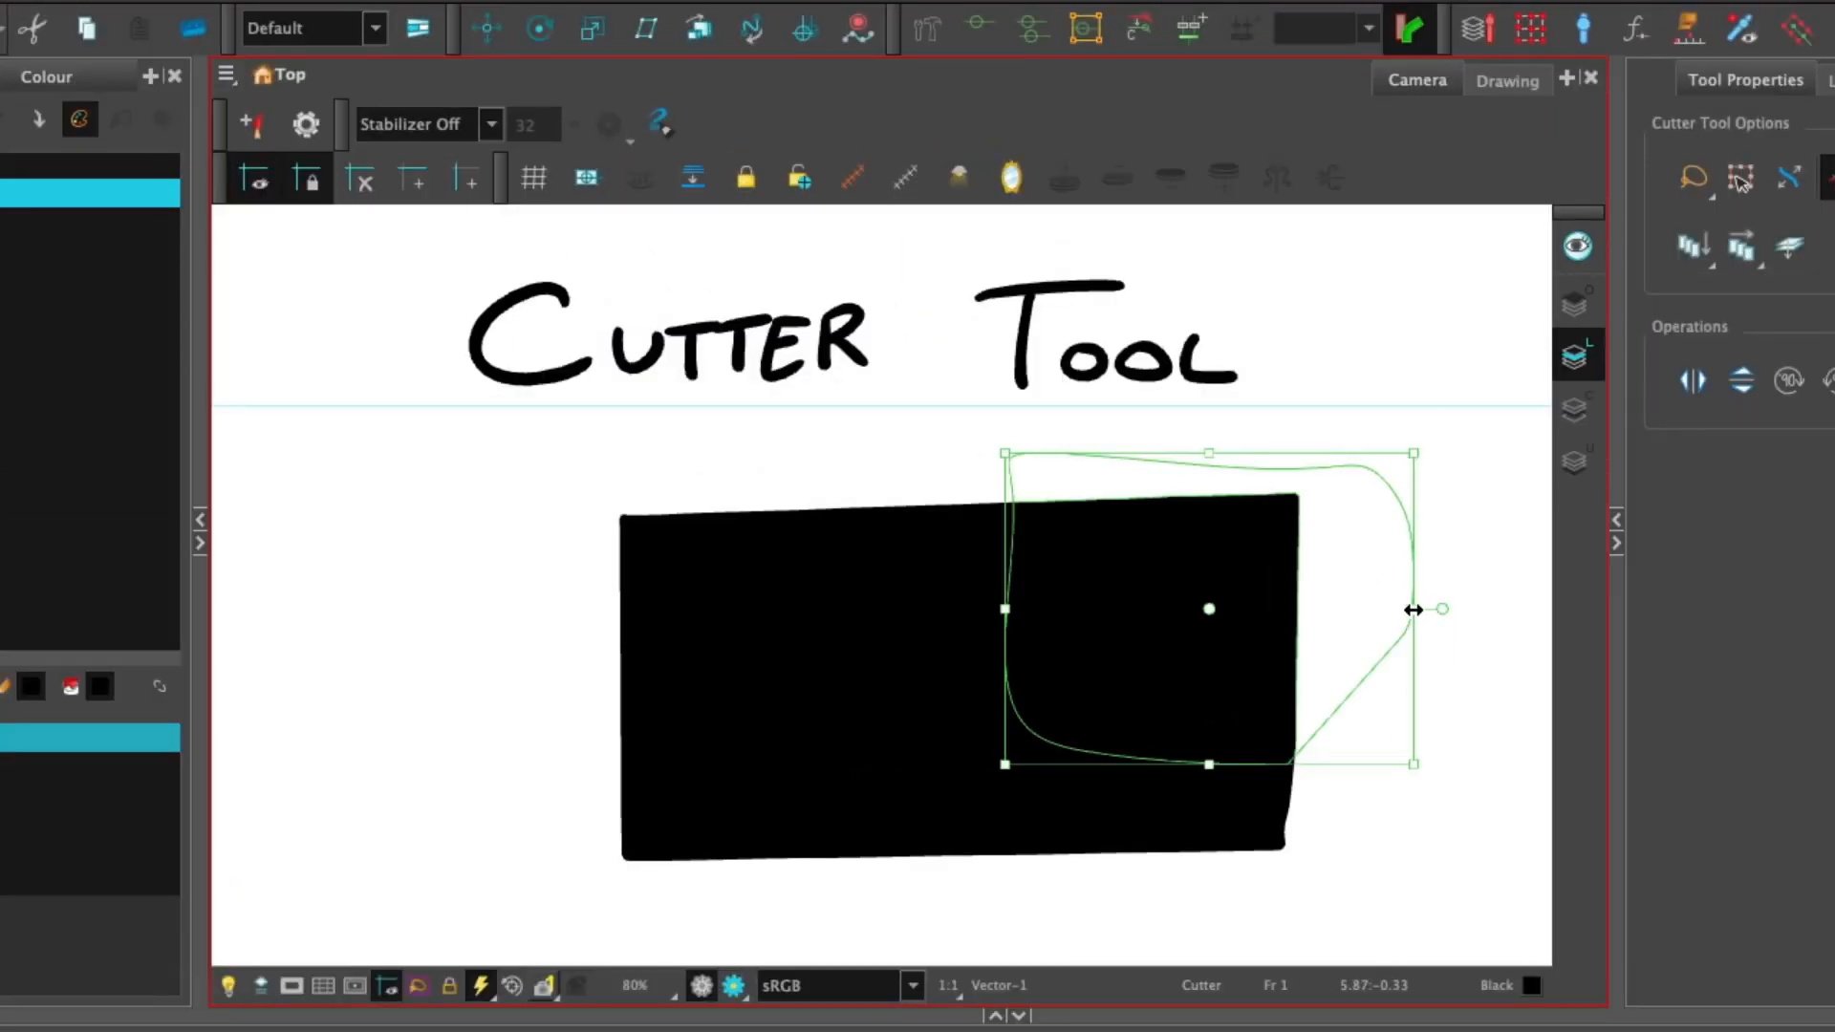
{"action": "mouse_move", "coordinate": [1445, 611]}
{"action": "left_mouse_down"}
{"action": "mouse_move", "coordinate": [1446, 512]}
{"action": "mouse_move", "coordinate": [1363, 648]}
{"action": "mouse_move", "coordinate": [1282, 433]}
{"action": "mouse_move", "coordinate": [1147, 647]}
{"action": "mouse_move", "coordinate": [1431, 677]}
{"action": "left_mouse_up"}
{"action": "key", "text": "super+z"}
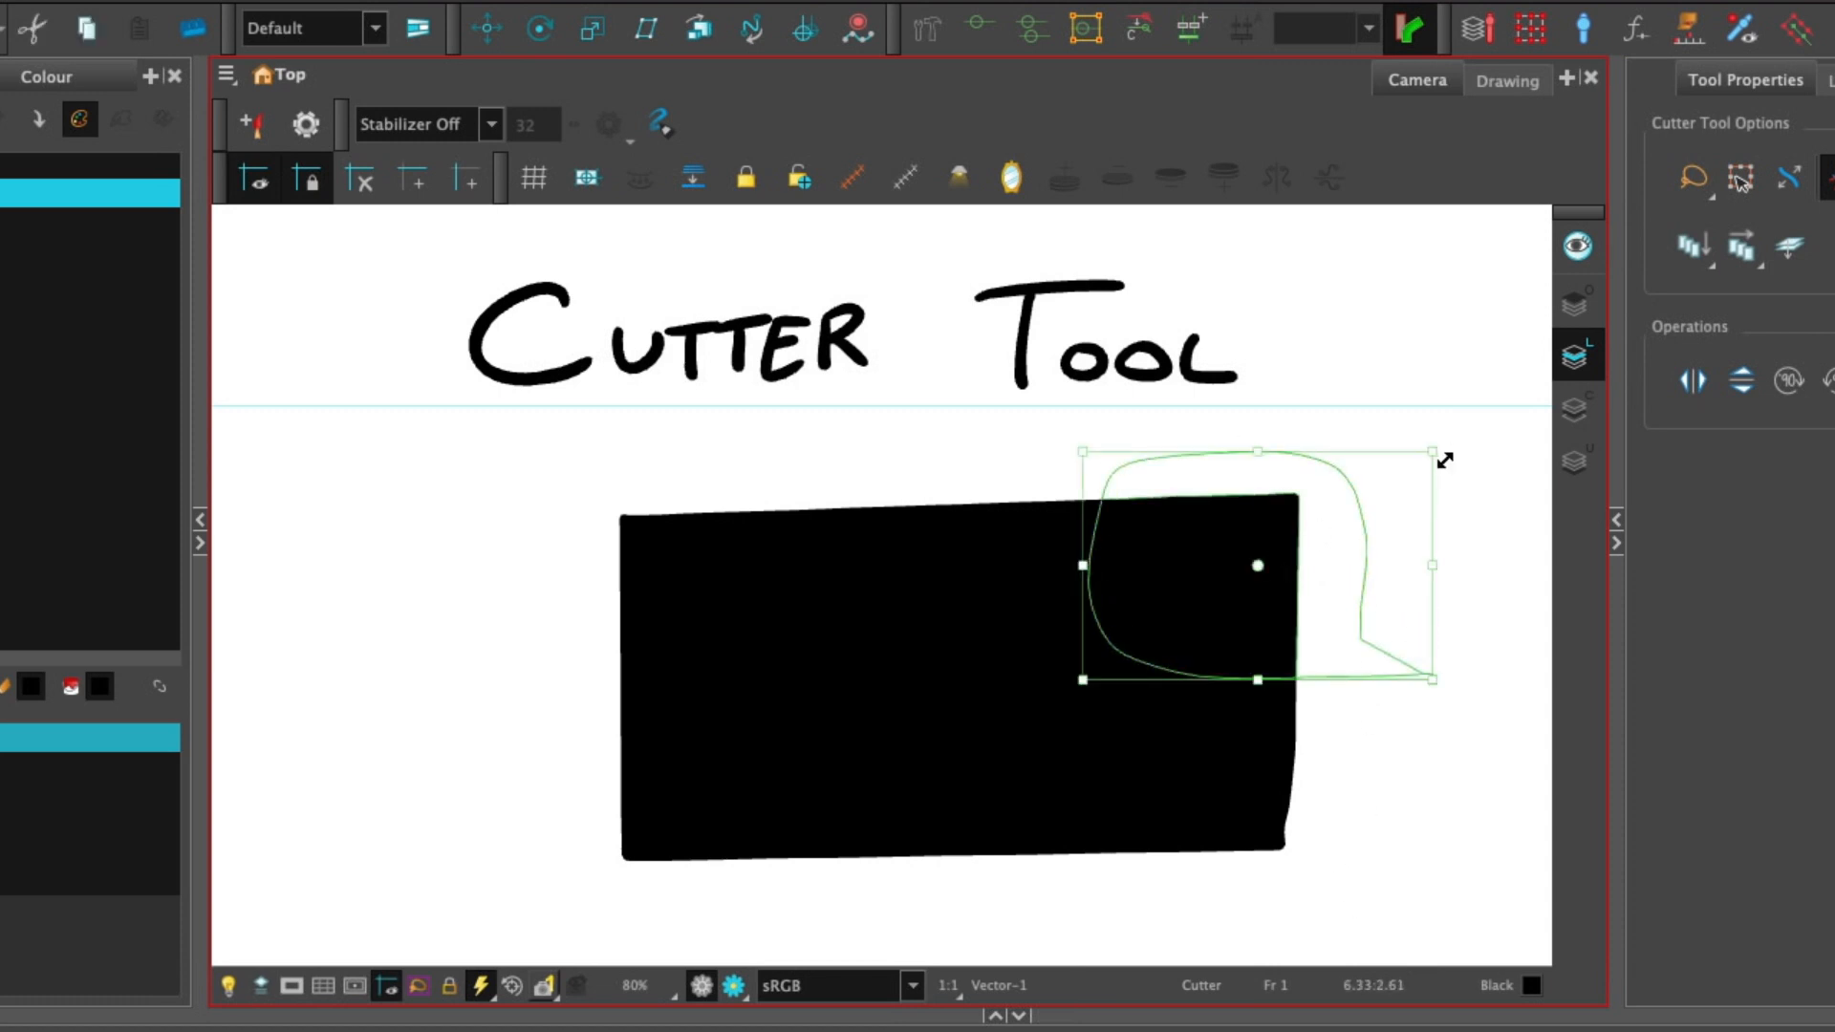
Scale the selection from its corner and move it, then undo both changes.
{"action": "left_click_drag", "start_coordinate": [1443, 460], "coordinate": [1284, 499]}
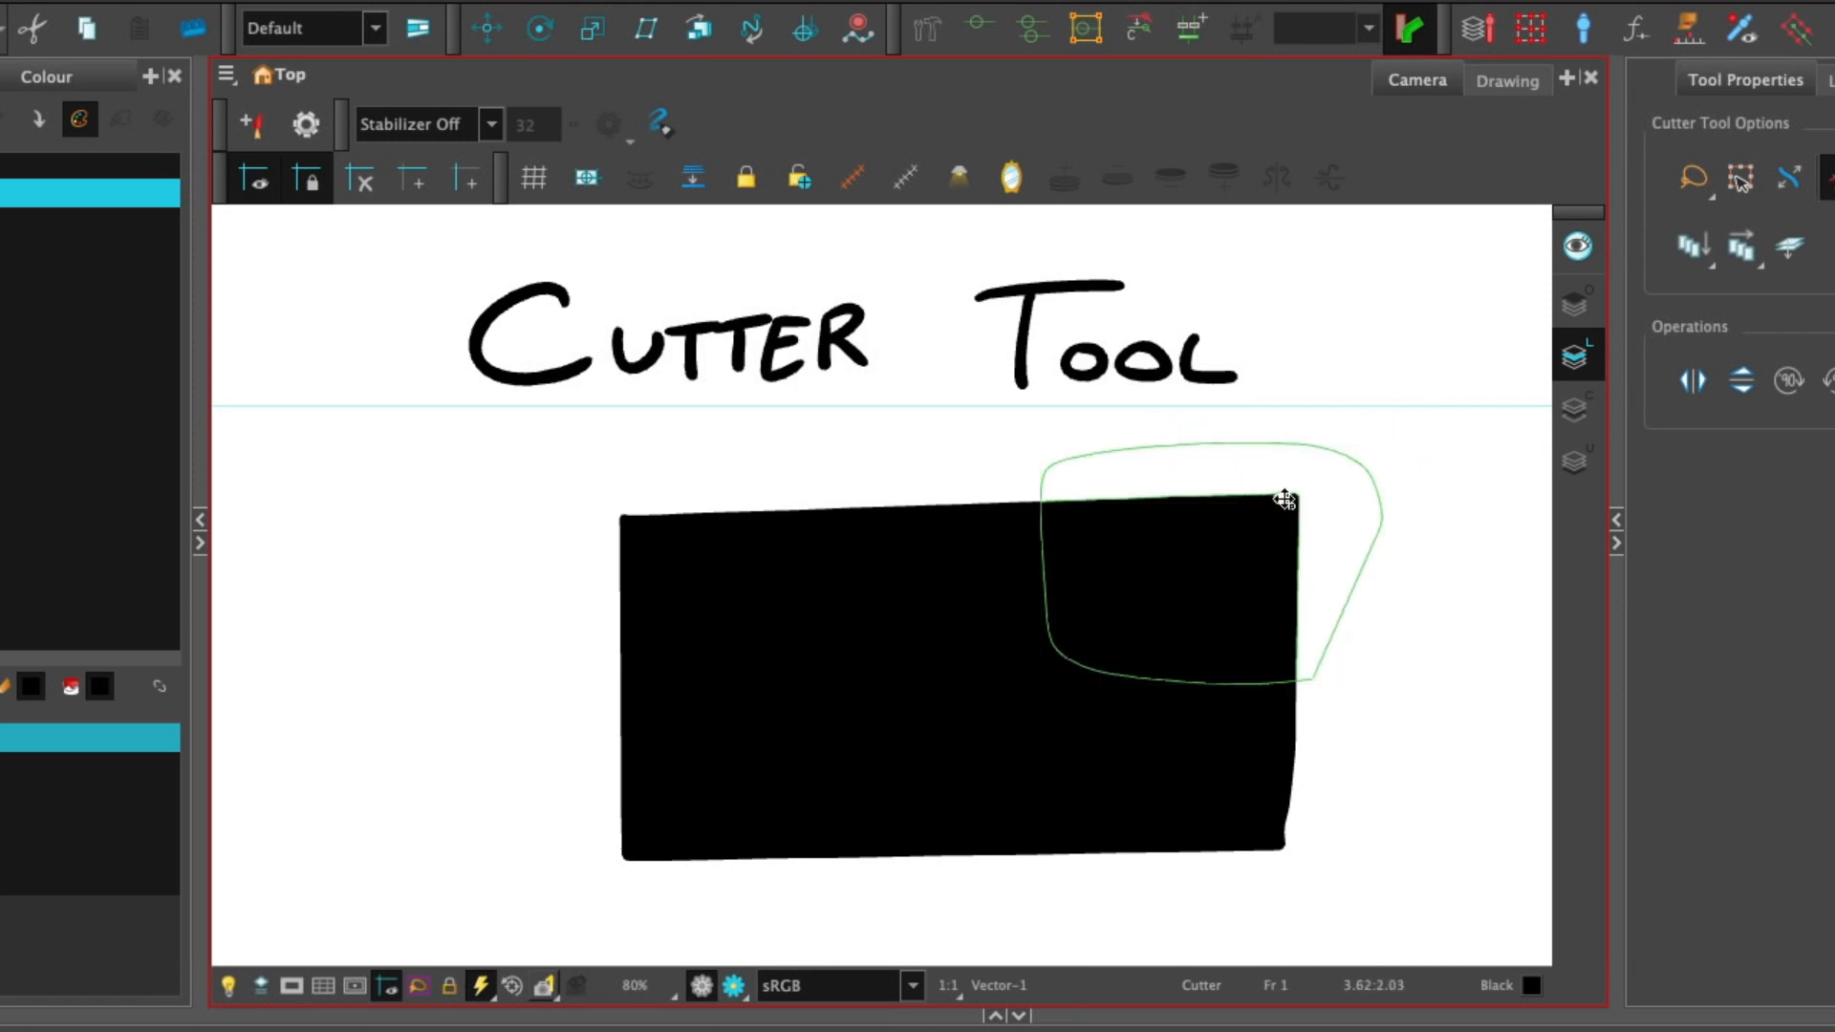
{"action": "mouse_move", "coordinate": [1023, 685]}
{"action": "left_mouse_down"}
{"action": "mouse_move", "coordinate": [1237, 776]}
{"action": "mouse_move", "coordinate": [898, 700]}
{"action": "mouse_move", "coordinate": [1003, 676]}
{"action": "mouse_move", "coordinate": [1220, 762]}
{"action": "mouse_move", "coordinate": [924, 623]}
{"action": "mouse_move", "coordinate": [1184, 745]}
{"action": "mouse_move", "coordinate": [916, 566]}
{"action": "left_mouse_up"}
{"action": "key", "text": "ctrl+z"}
{"action": "key", "text": "ctrl+z"}
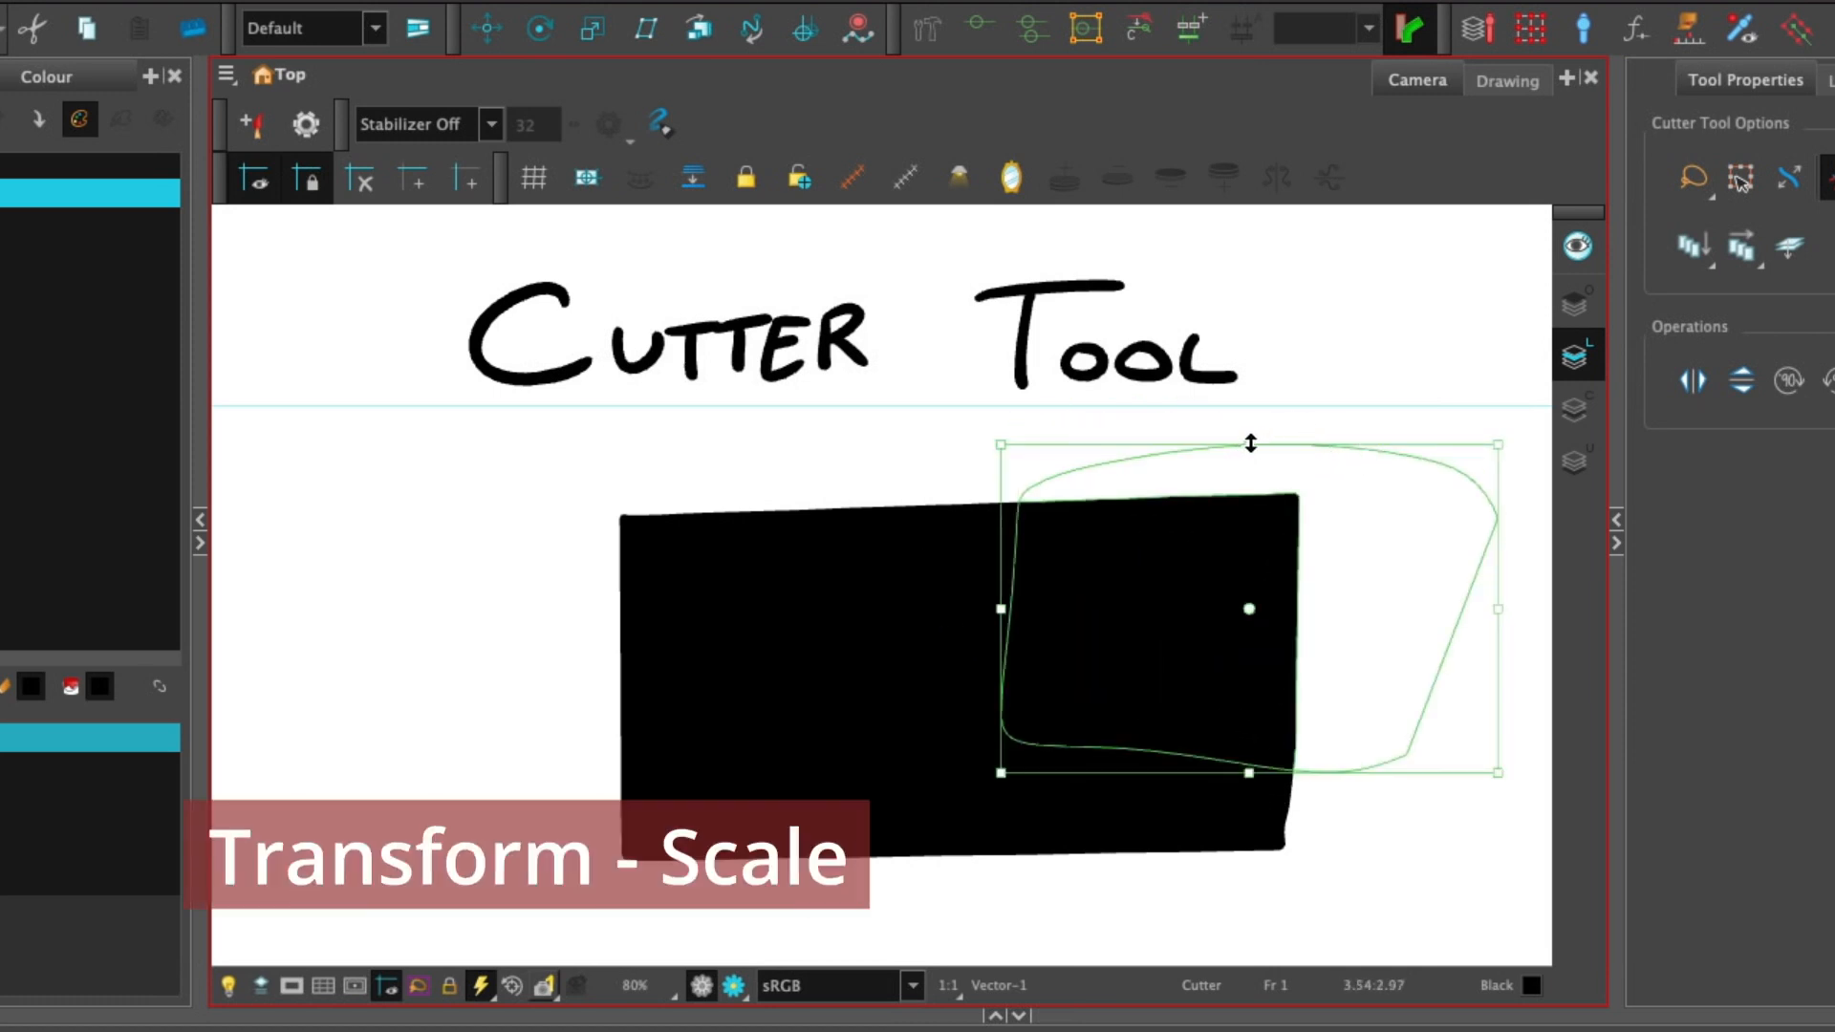
Stretch the selection from its top handle and its corner, undoing each change.
{"action": "left_click_drag", "start_coordinate": [1250, 443], "coordinate": [1278, 397]}
{"action": "key", "text": "ctrl+z"}
{"action": "mouse_move", "coordinate": [1493, 445]}
{"action": "left_mouse_down"}
{"action": "mouse_move", "coordinate": [1453, 353]}
{"action": "mouse_move", "coordinate": [1409, 364]}
{"action": "mouse_move", "coordinate": [1503, 401]}
{"action": "mouse_move", "coordinate": [1454, 479]}
{"action": "mouse_move", "coordinate": [1310, 554]}
{"action": "mouse_move", "coordinate": [1465, 492]}
{"action": "mouse_move", "coordinate": [1496, 447]}
{"action": "left_mouse_up"}
{"action": "key", "text": "ctrl+z"}
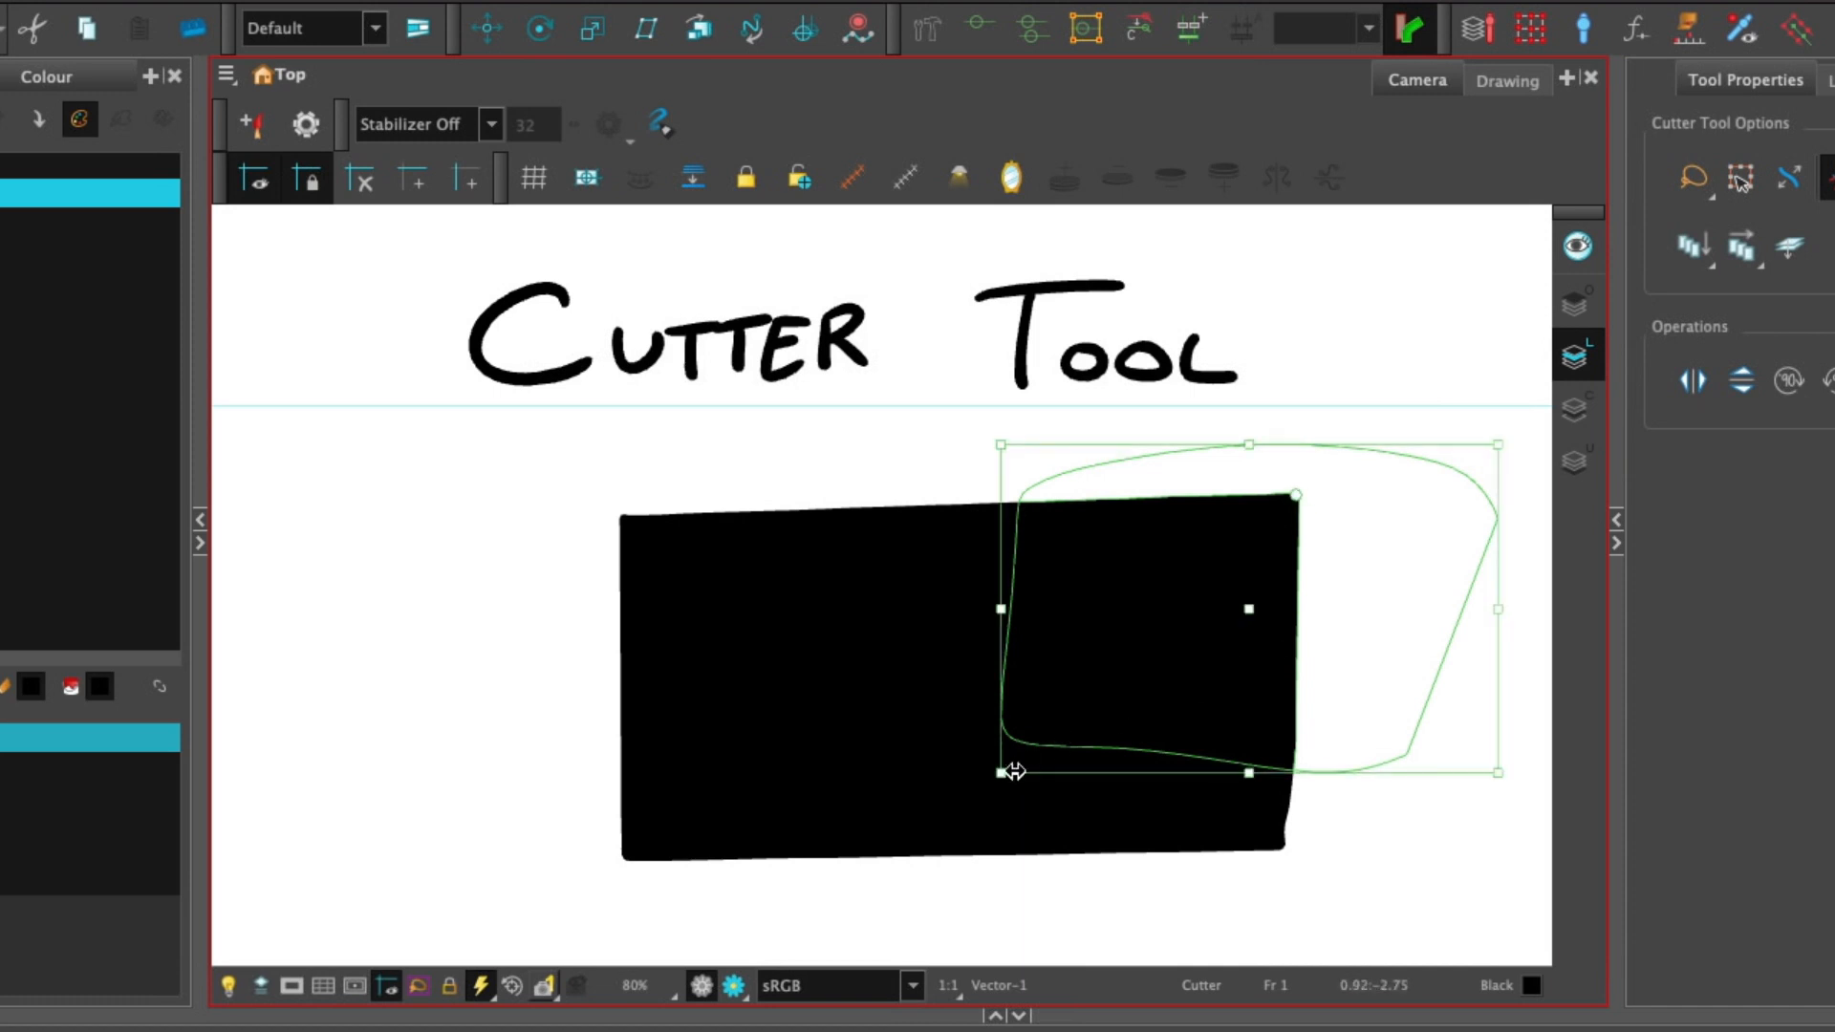
Distort the selected piece by dragging its corner handles.
{"action": "mouse_move", "coordinate": [1011, 768]}
{"action": "left_mouse_down"}
{"action": "mouse_move", "coordinate": [1183, 615]}
{"action": "mouse_move", "coordinate": [1188, 540]}
{"action": "mouse_move", "coordinate": [1118, 659]}
{"action": "mouse_move", "coordinate": [1310, 500]}
{"action": "mouse_move", "coordinate": [1089, 683]}
{"action": "left_mouse_up"}
{"action": "left_click_drag", "start_coordinate": [1297, 498], "coordinate": [1502, 363]}
{"action": "mouse_move", "coordinate": [1094, 676]}
{"action": "left_mouse_down"}
{"action": "mouse_move", "coordinate": [1466, 373]}
{"action": "mouse_move", "coordinate": [986, 735]}
{"action": "left_mouse_up"}
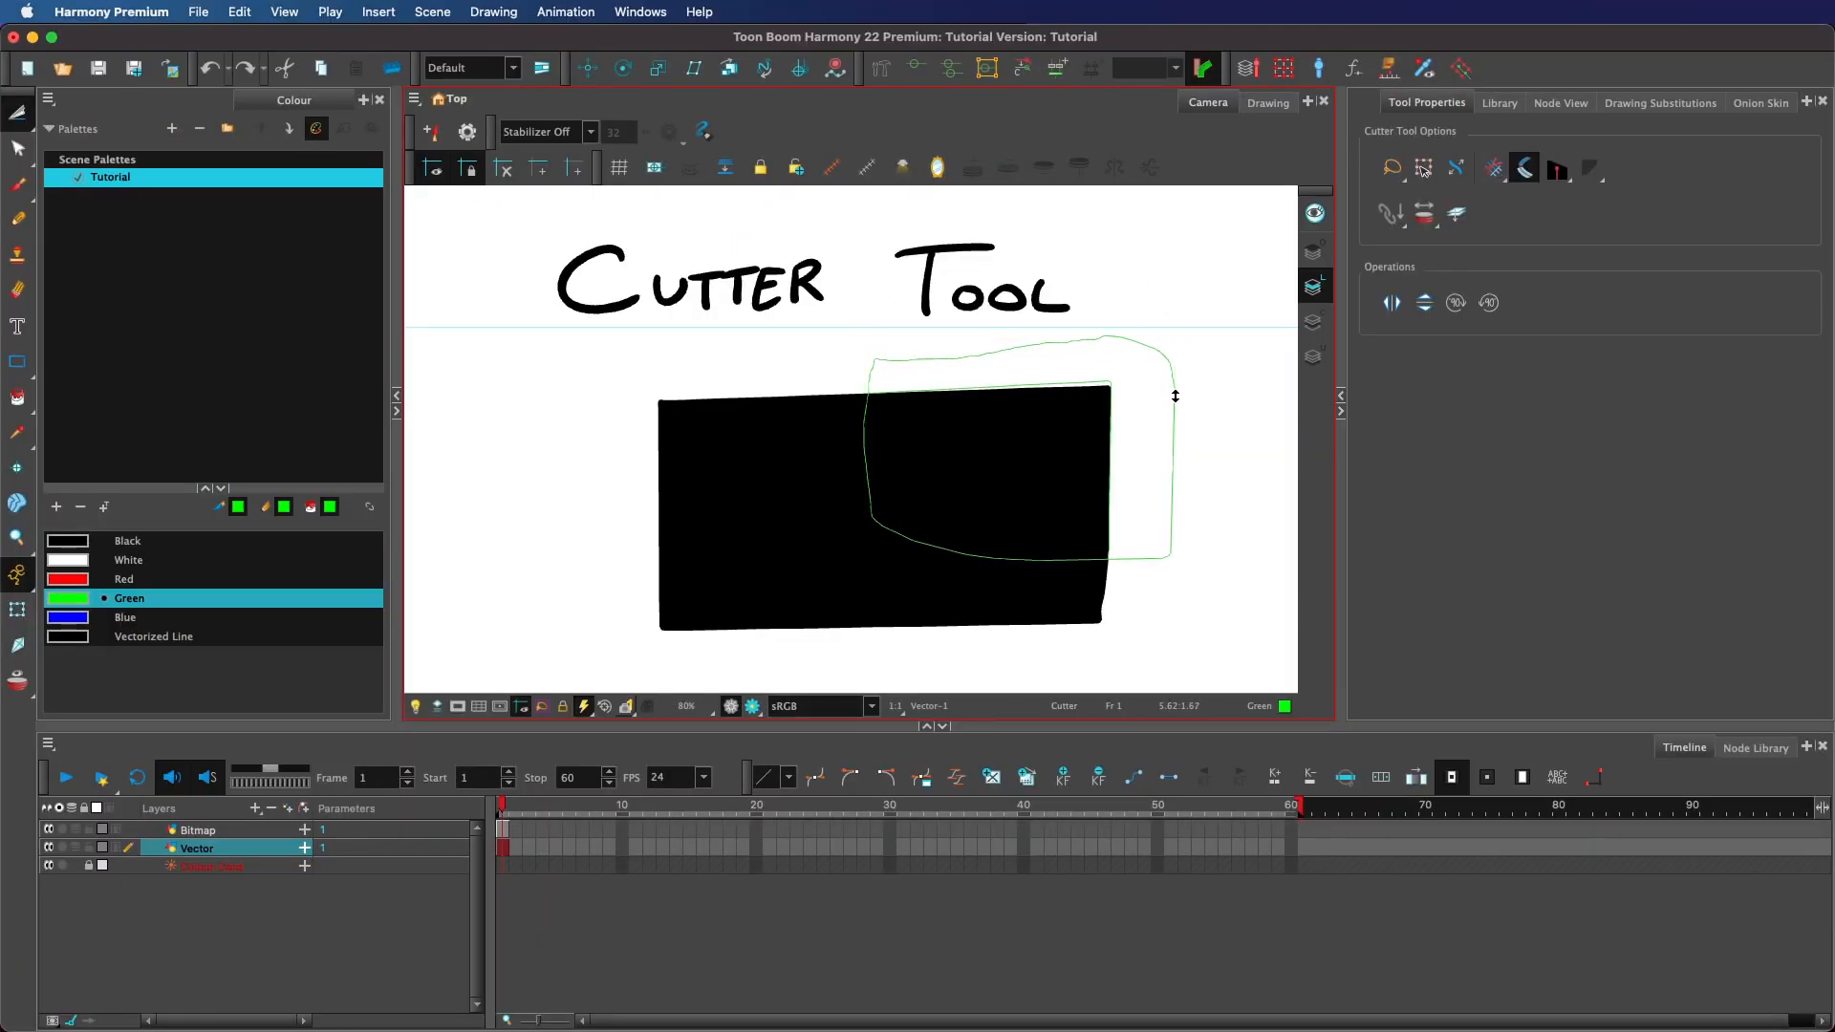
Lasso the handwritten 2 drawing on frame 2.
{"action": "left_click_drag", "start_coordinate": [1369, 529], "coordinate": [1355, 460]}
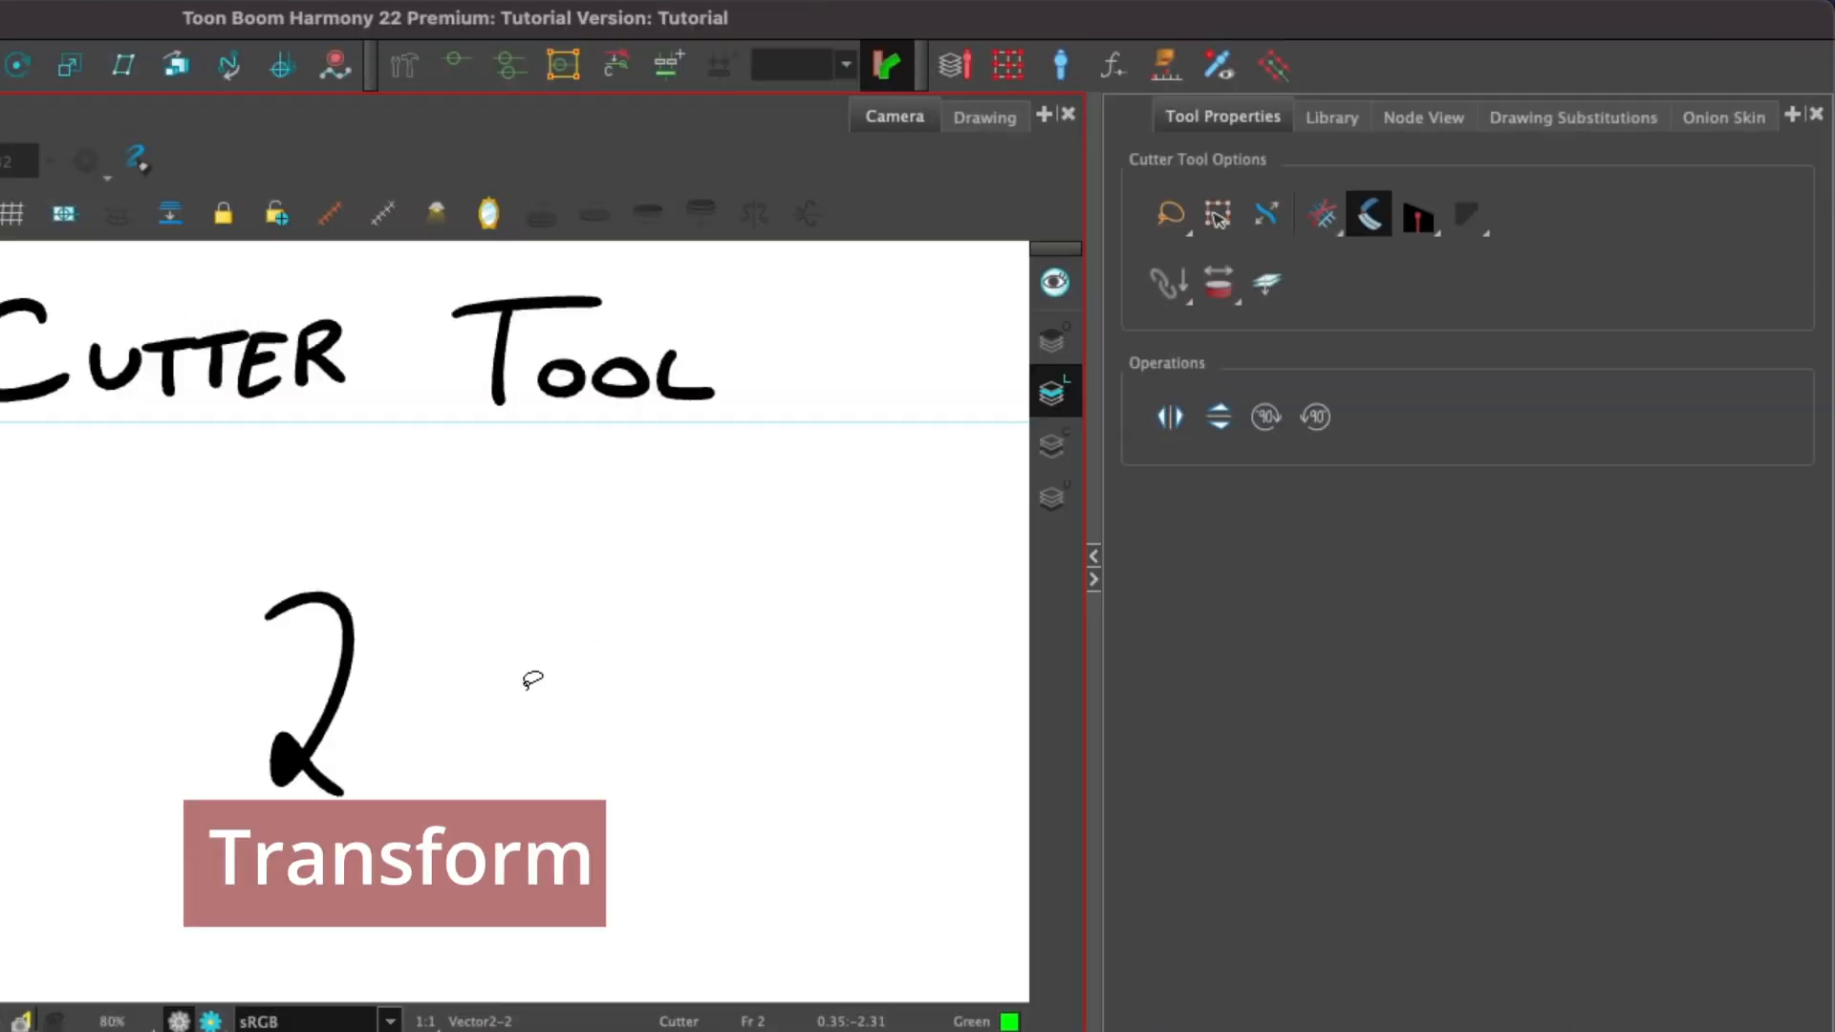
{"action": "mouse_move", "coordinate": [942, 516]}
{"action": "left_mouse_down"}
{"action": "mouse_move", "coordinate": [949, 467]}
{"action": "mouse_move", "coordinate": [920, 574]}
{"action": "left_mouse_up"}
{"action": "left_click_drag", "start_coordinate": [463, 825], "coordinate": [487, 754]}
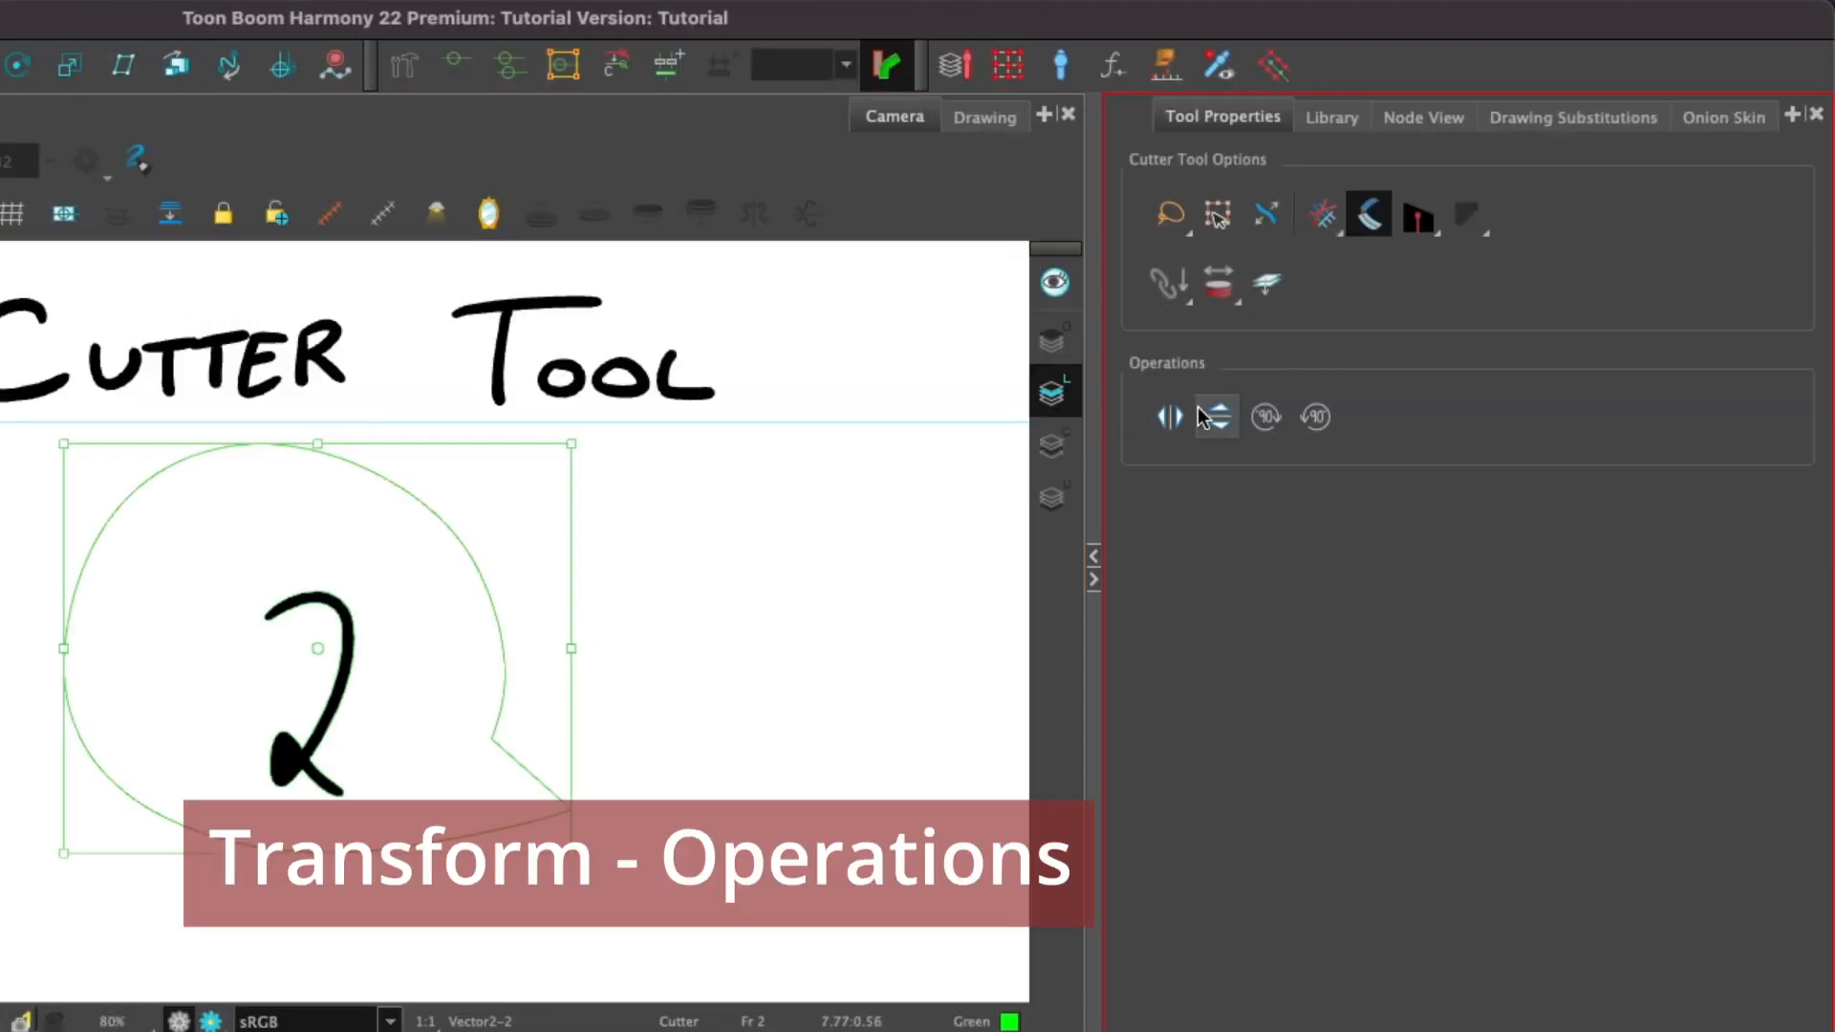
Flip the selected 2 horizontally twice and vertically twice.
{"action": "left_click", "coordinate": [1170, 417]}
{"action": "left_click", "coordinate": [1169, 417]}
{"action": "left_click", "coordinate": [1219, 418]}
{"action": "left_click", "coordinate": [1220, 427]}
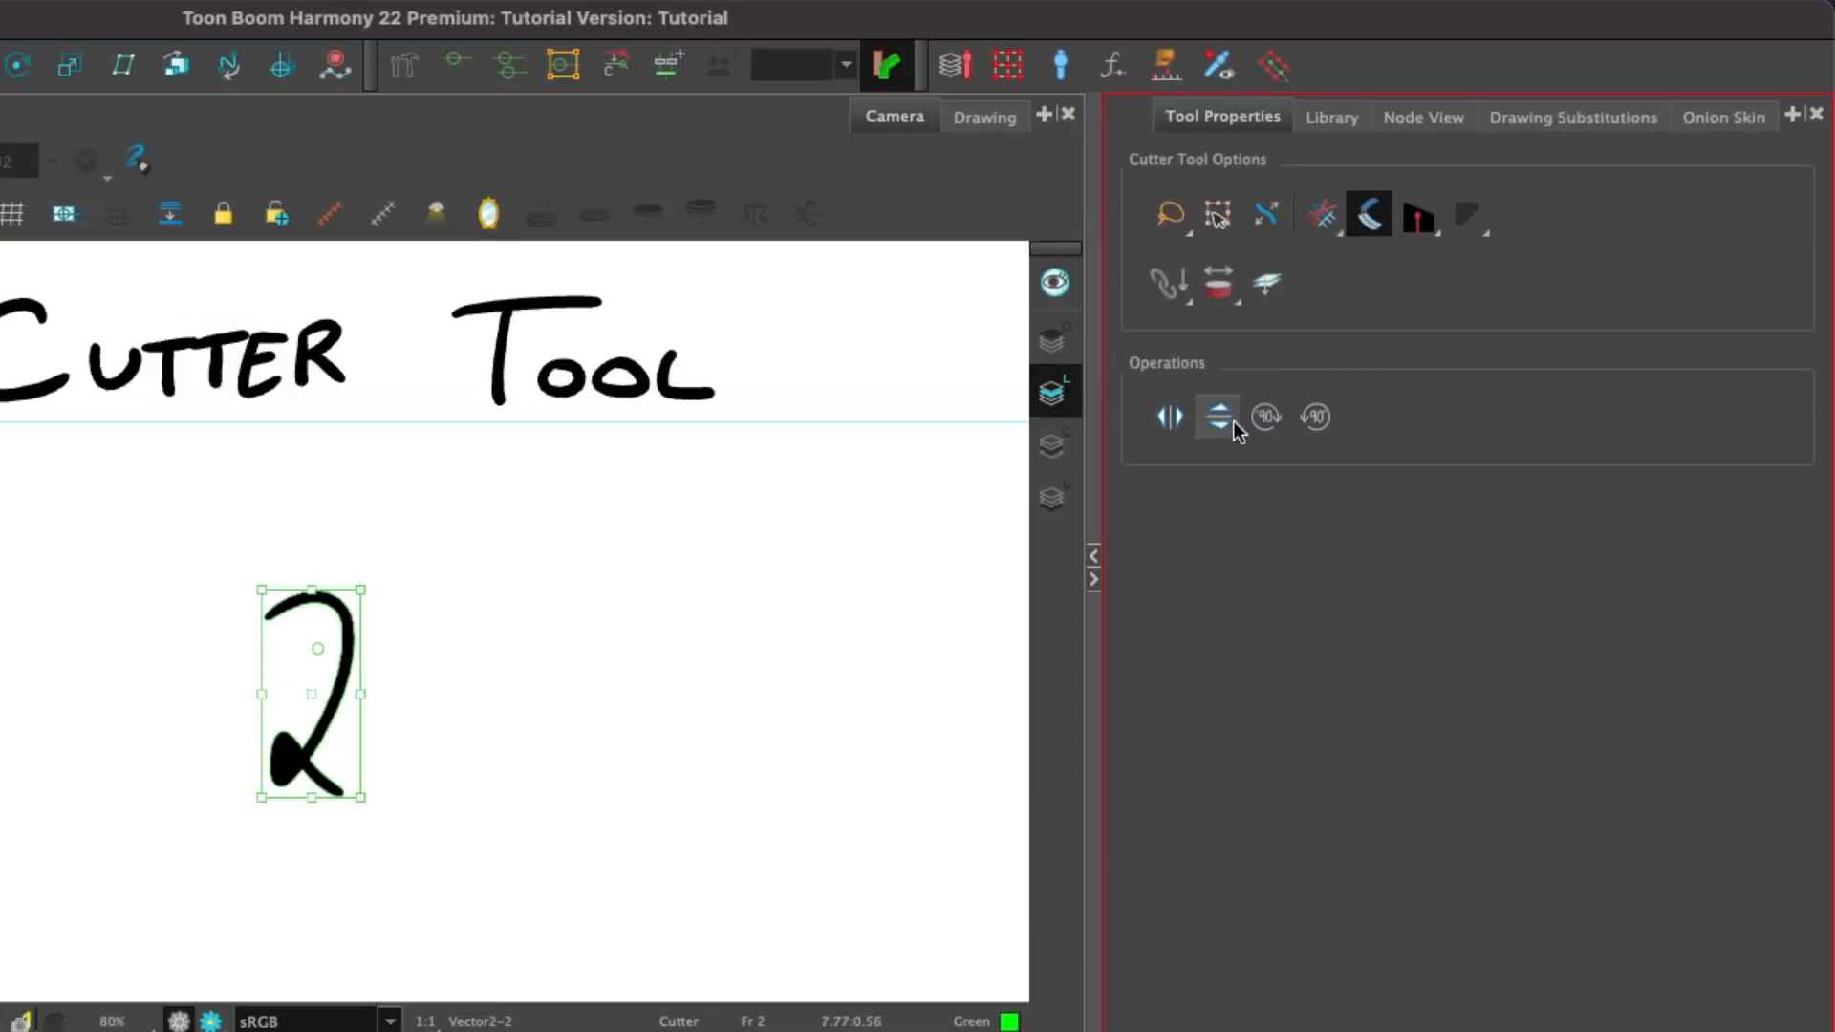
Flip the 2 vertically twice and rotate it 90° clockwise three times.
{"action": "left_click", "coordinate": [321, 546]}
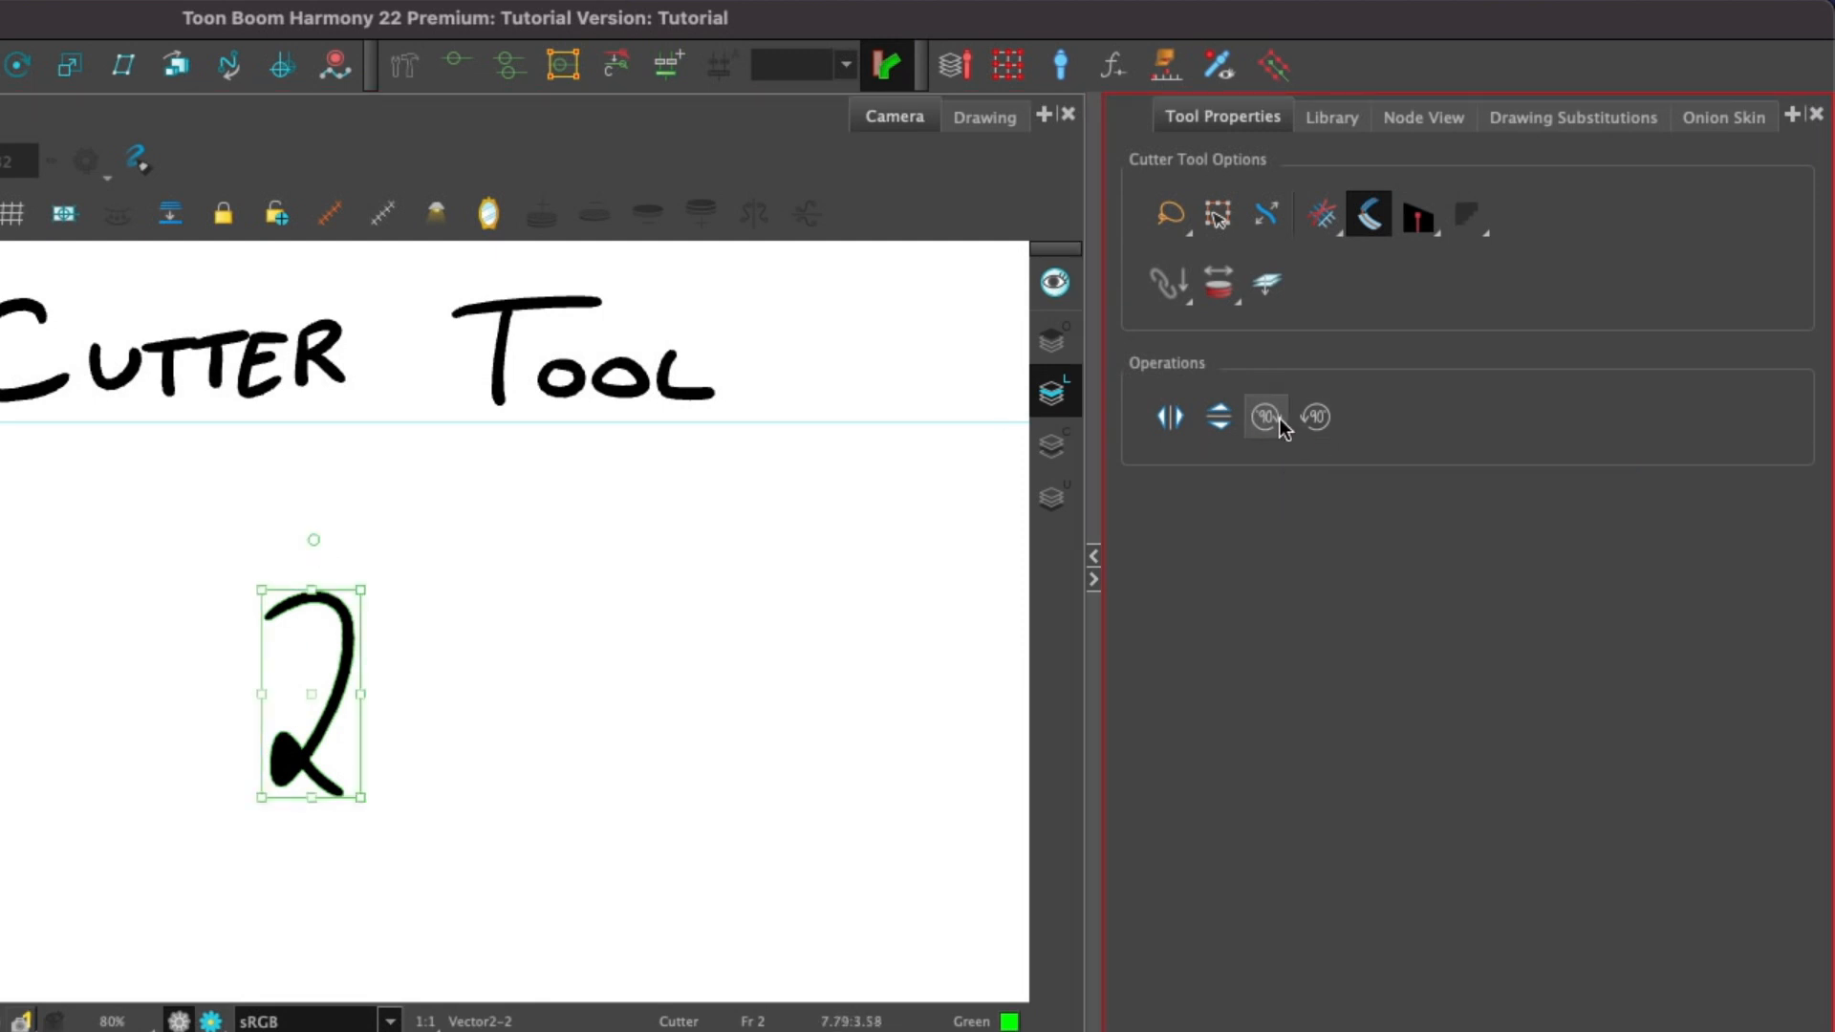
{"action": "left_click", "coordinate": [1218, 416]}
{"action": "left_click", "coordinate": [1218, 416]}
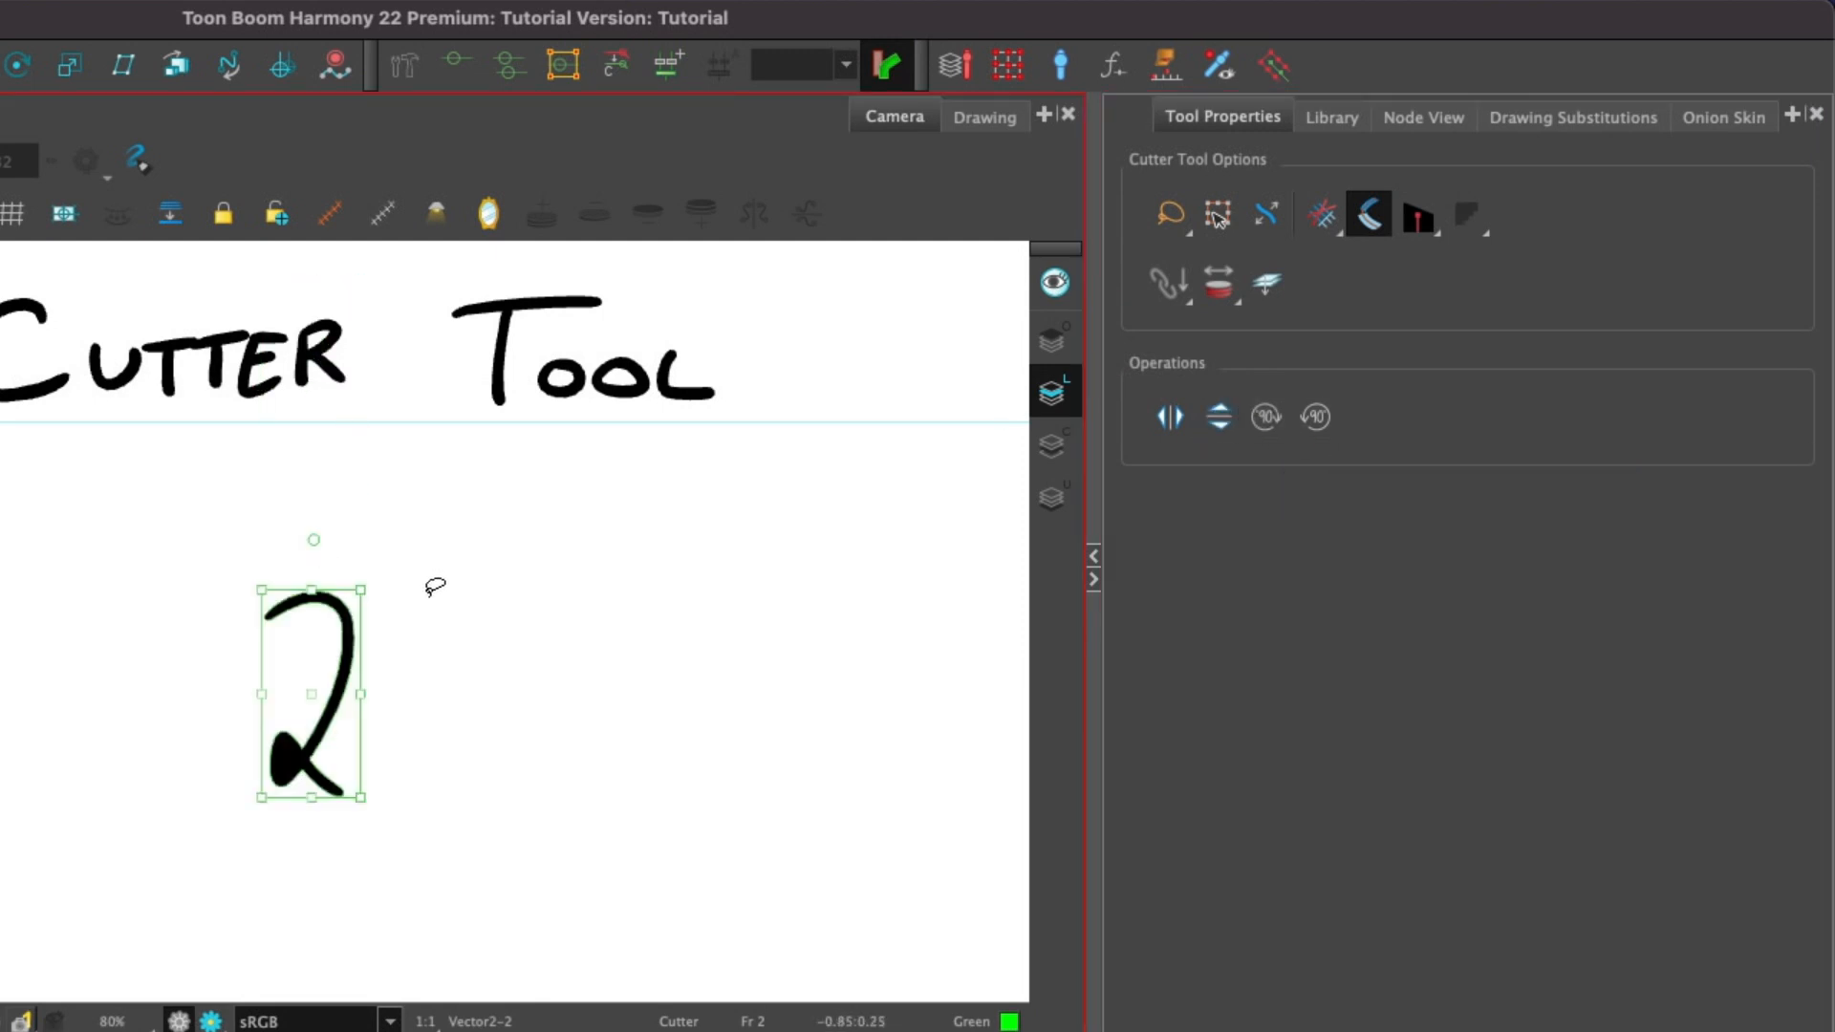
{"action": "left_click", "coordinate": [1266, 419]}
{"action": "left_click", "coordinate": [1266, 419]}
{"action": "left_click", "coordinate": [1266, 419]}
{"action": "left_click", "coordinate": [1266, 419]}
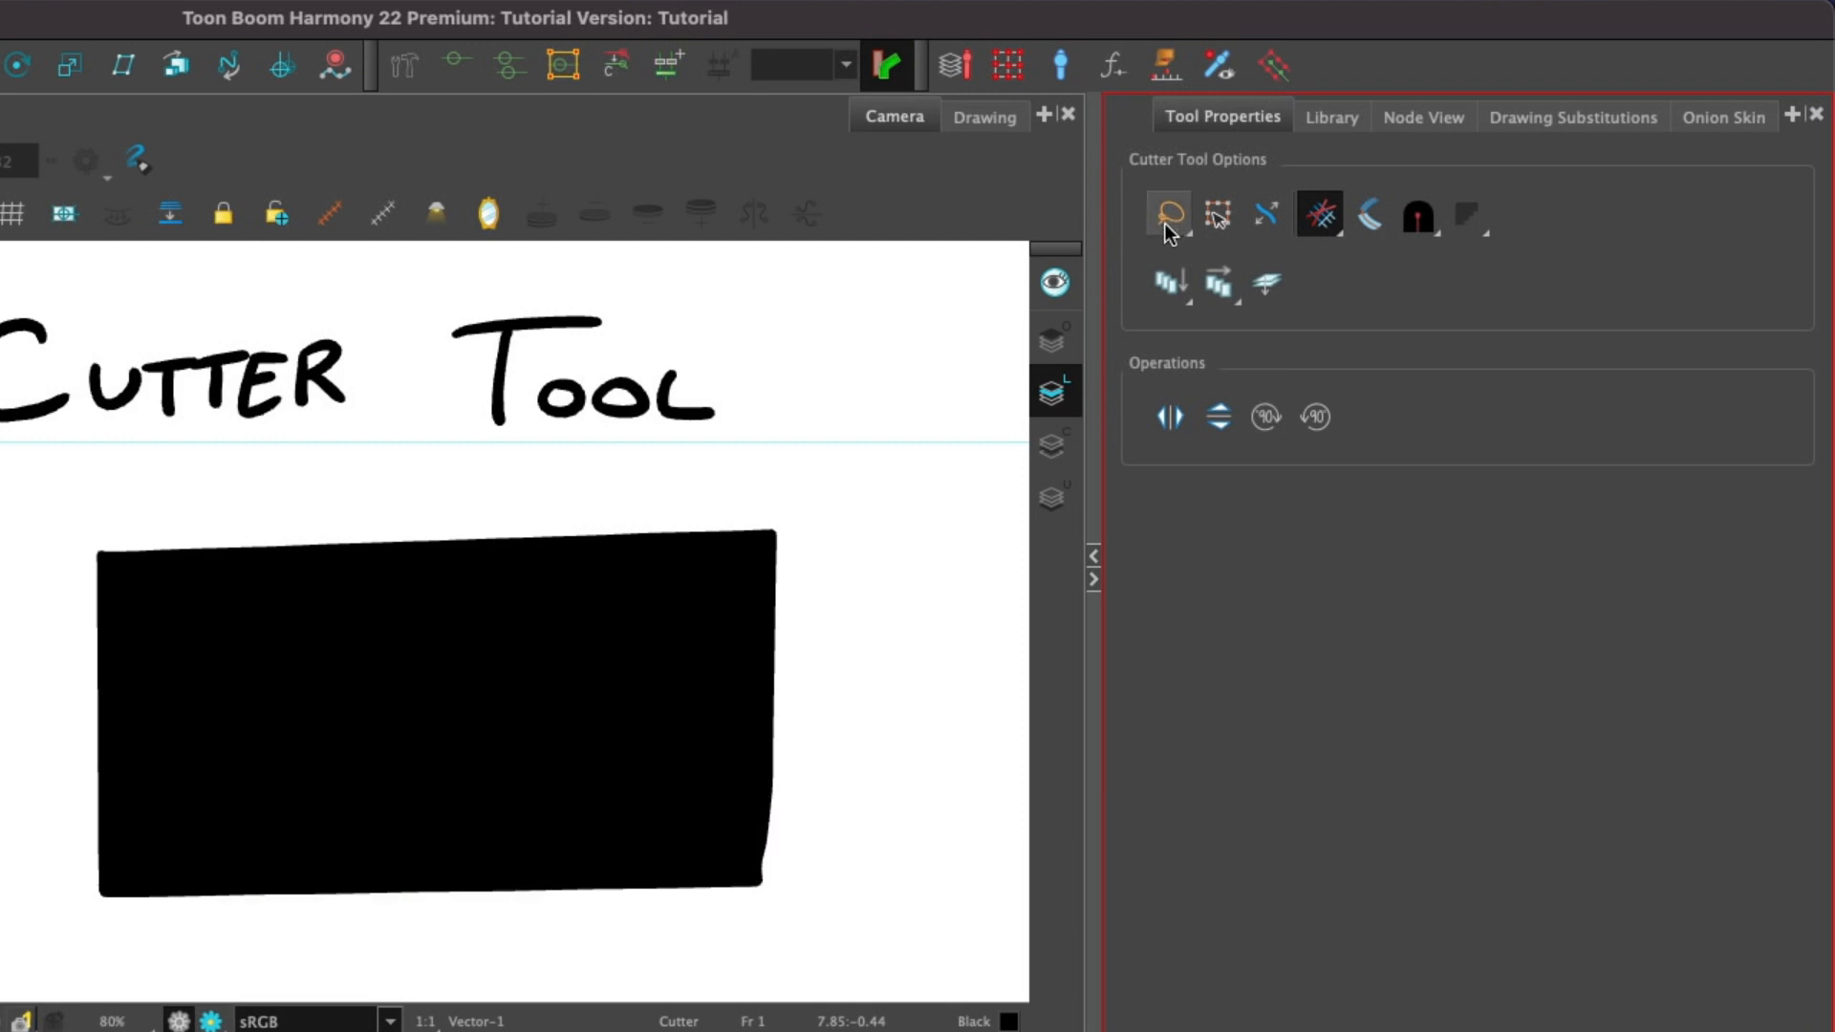
Lasso the rectangle's right part, move it, and undo the move.
{"action": "mouse_move", "coordinate": [848, 571]}
{"action": "left_mouse_down"}
{"action": "mouse_move", "coordinate": [448, 438]}
{"action": "mouse_move", "coordinate": [479, 762]}
{"action": "mouse_move", "coordinate": [871, 809]}
{"action": "mouse_move", "coordinate": [994, 730]}
{"action": "left_mouse_up"}
{"action": "left_click_drag", "start_coordinate": [718, 648], "coordinate": [810, 594]}
{"action": "key", "text": "ctrl+z"}
Select the rectangle's right part with a Marquee selection and move it, undoing the move.
{"action": "left_click_drag", "start_coordinate": [1171, 214], "coordinate": [1242, 254]}
{"action": "left_click_drag", "start_coordinate": [880, 471], "coordinate": [453, 784]}
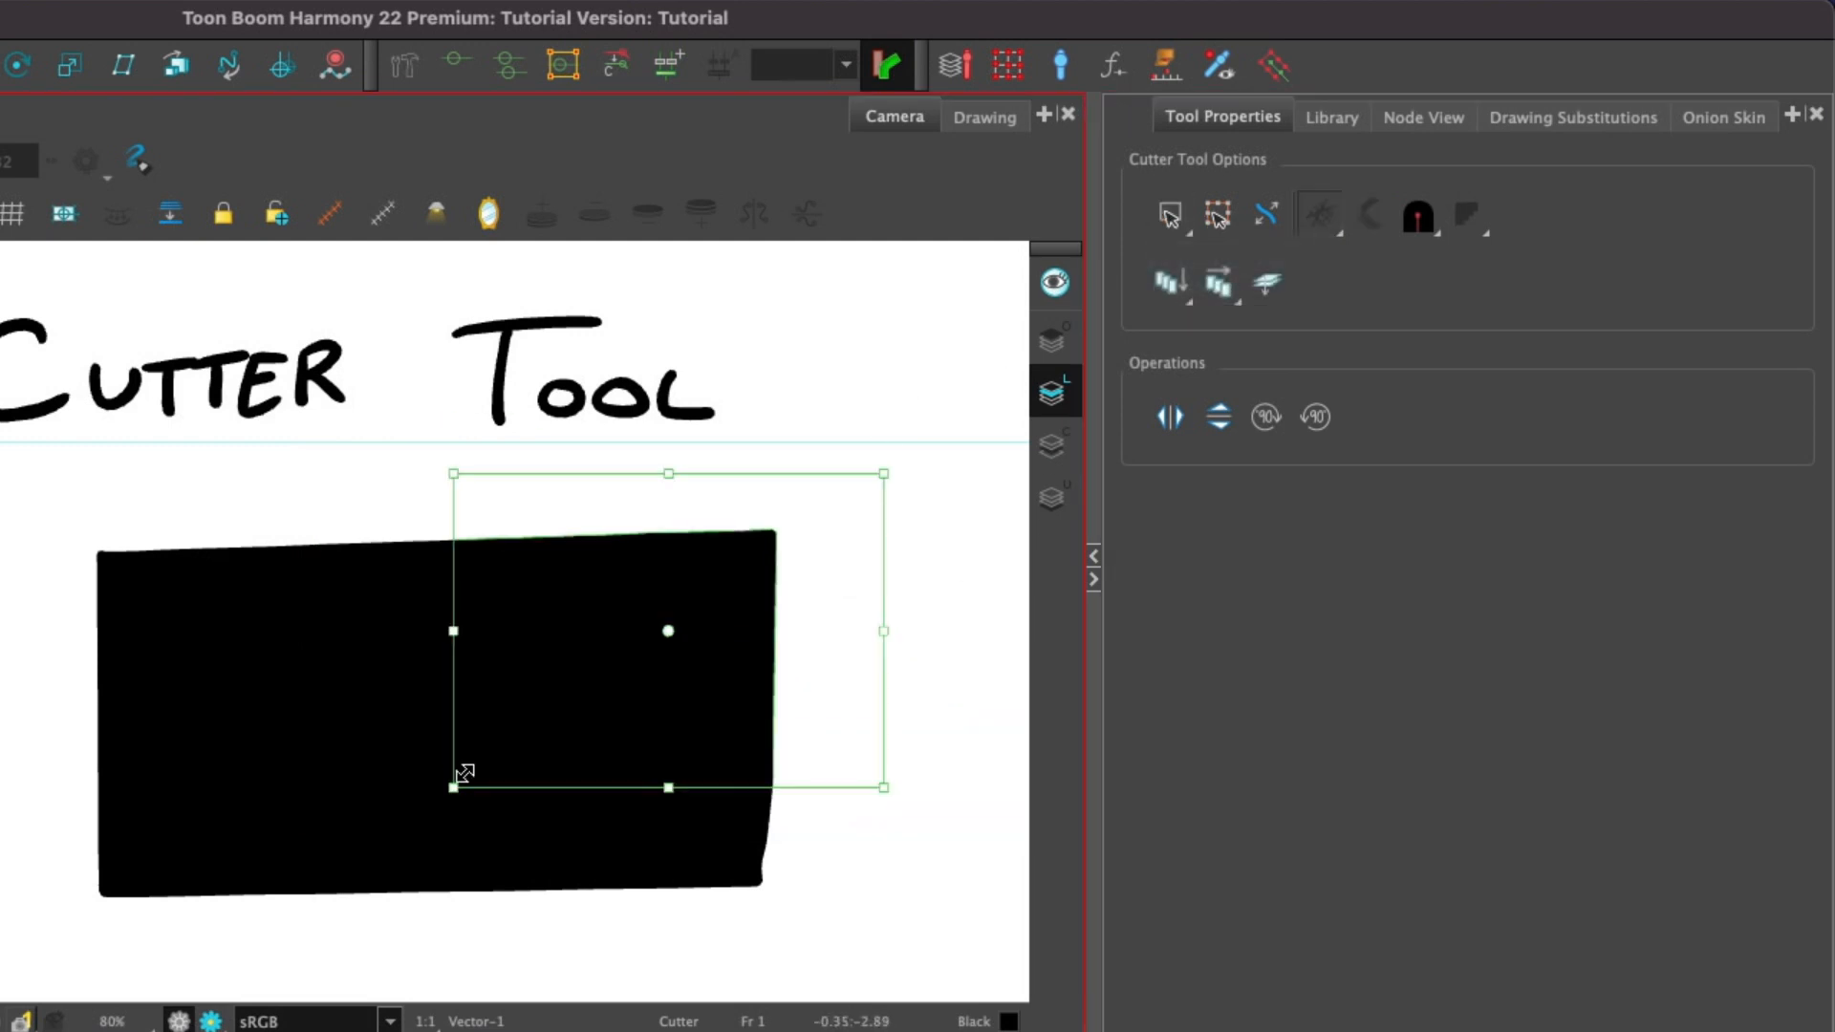
{"action": "left_click_drag", "start_coordinate": [803, 675], "coordinate": [922, 591]}
{"action": "key", "text": "ctrl+z"}
Lasso the rectangle's right part and drag it away directly, then undo the move.
{"action": "mouse_move", "coordinate": [841, 745]}
{"action": "left_mouse_down"}
{"action": "mouse_move", "coordinate": [450, 647]}
{"action": "mouse_move", "coordinate": [851, 823]}
{"action": "left_mouse_up"}
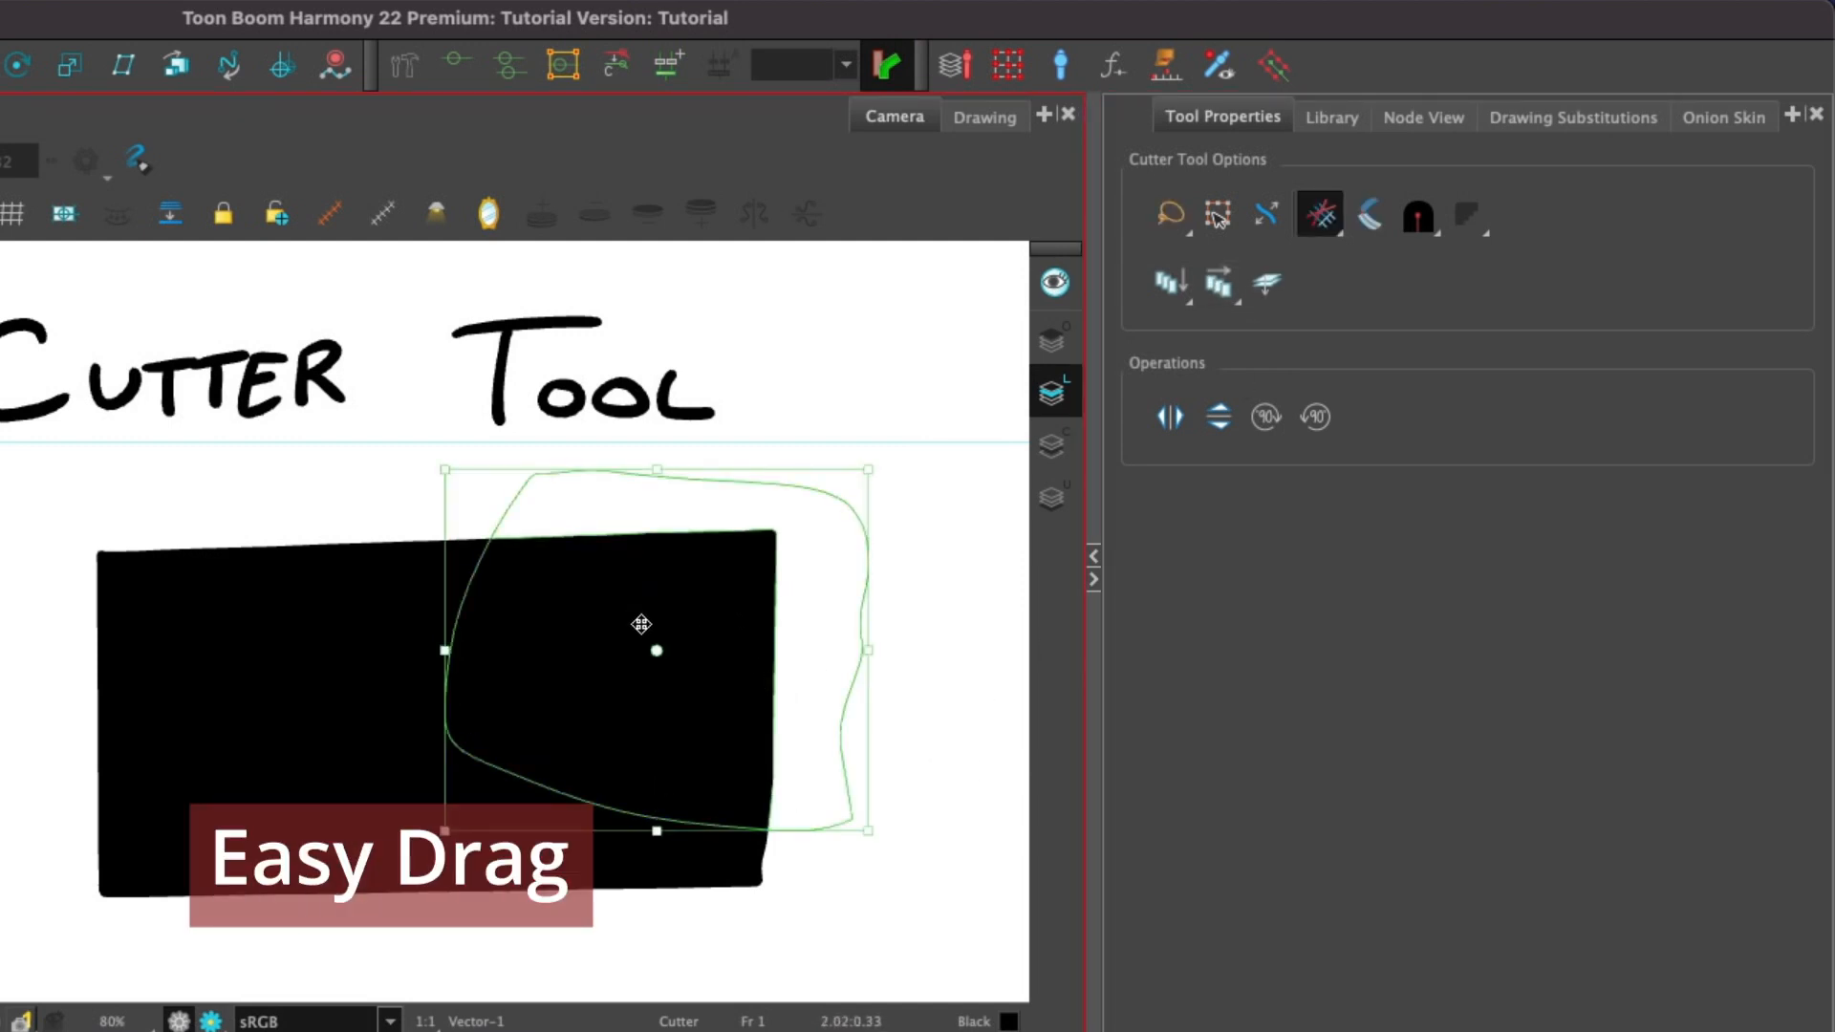
{"action": "mouse_move", "coordinate": [656, 634]}
{"action": "left_mouse_down"}
{"action": "mouse_move", "coordinate": [704, 565]}
{"action": "mouse_move", "coordinate": [835, 537]}
{"action": "left_mouse_up"}
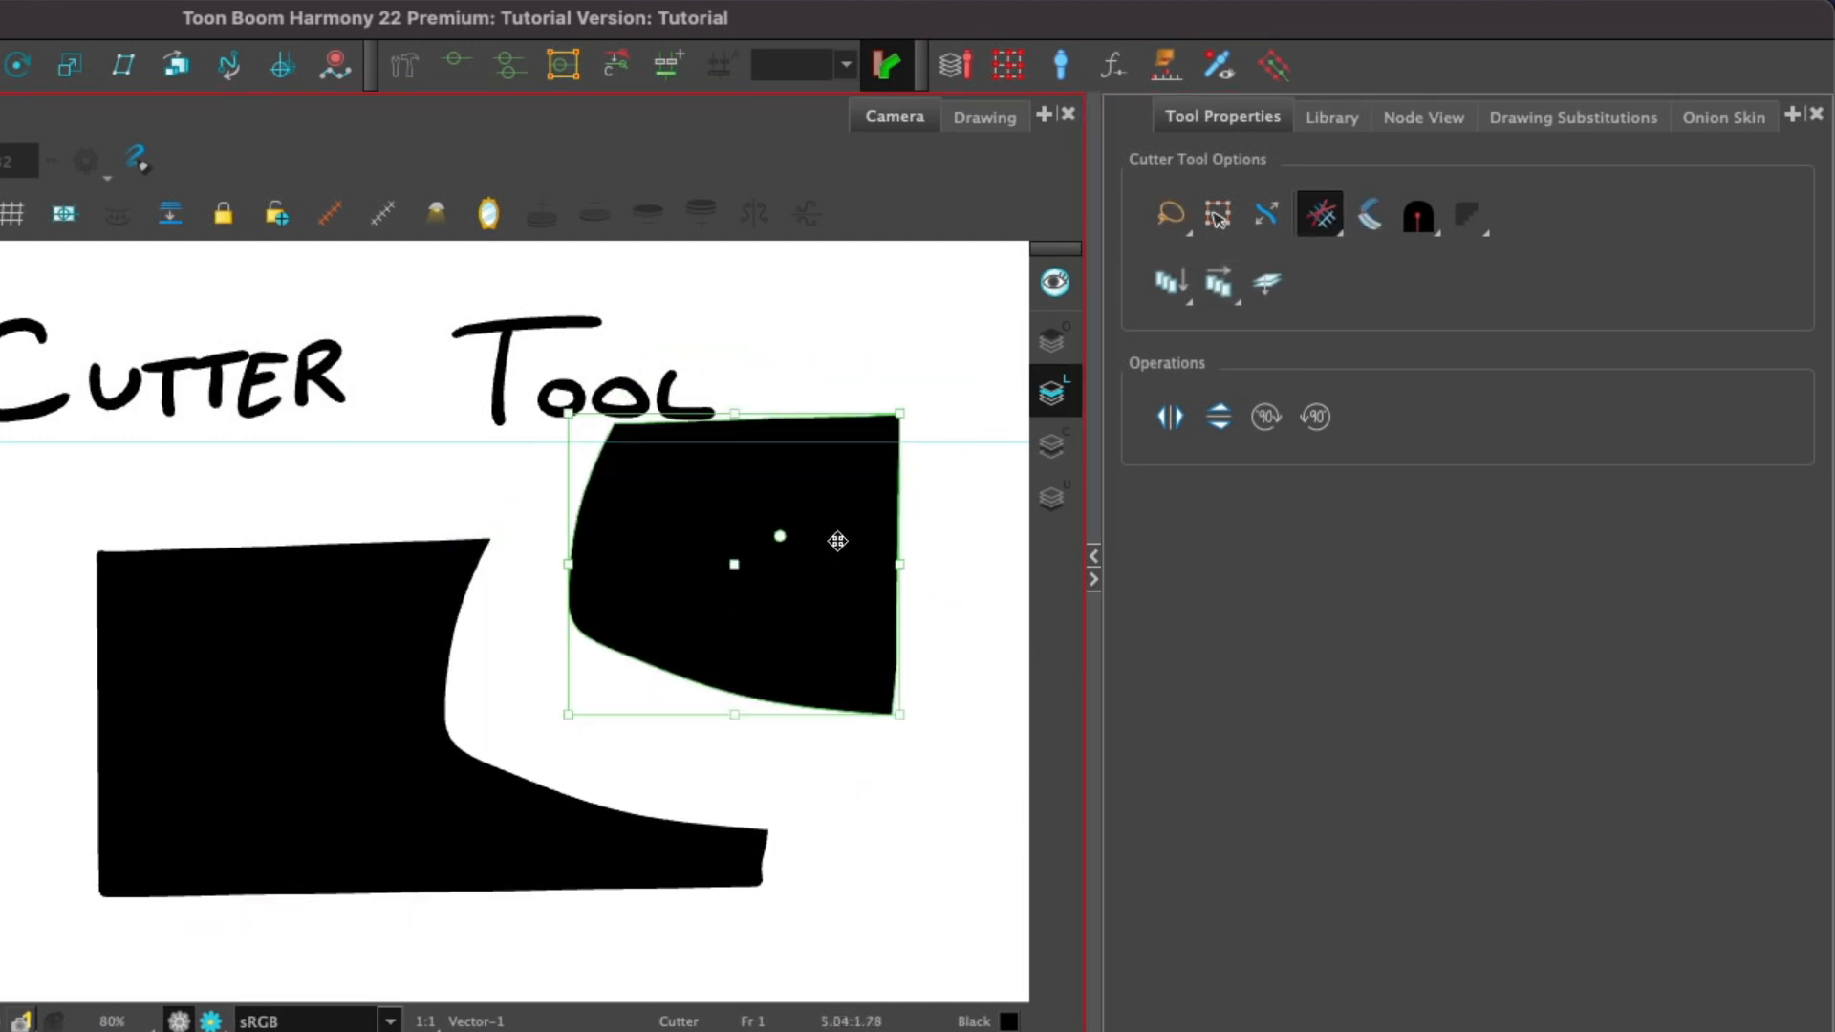
{"action": "key", "text": "ctrl+z"}
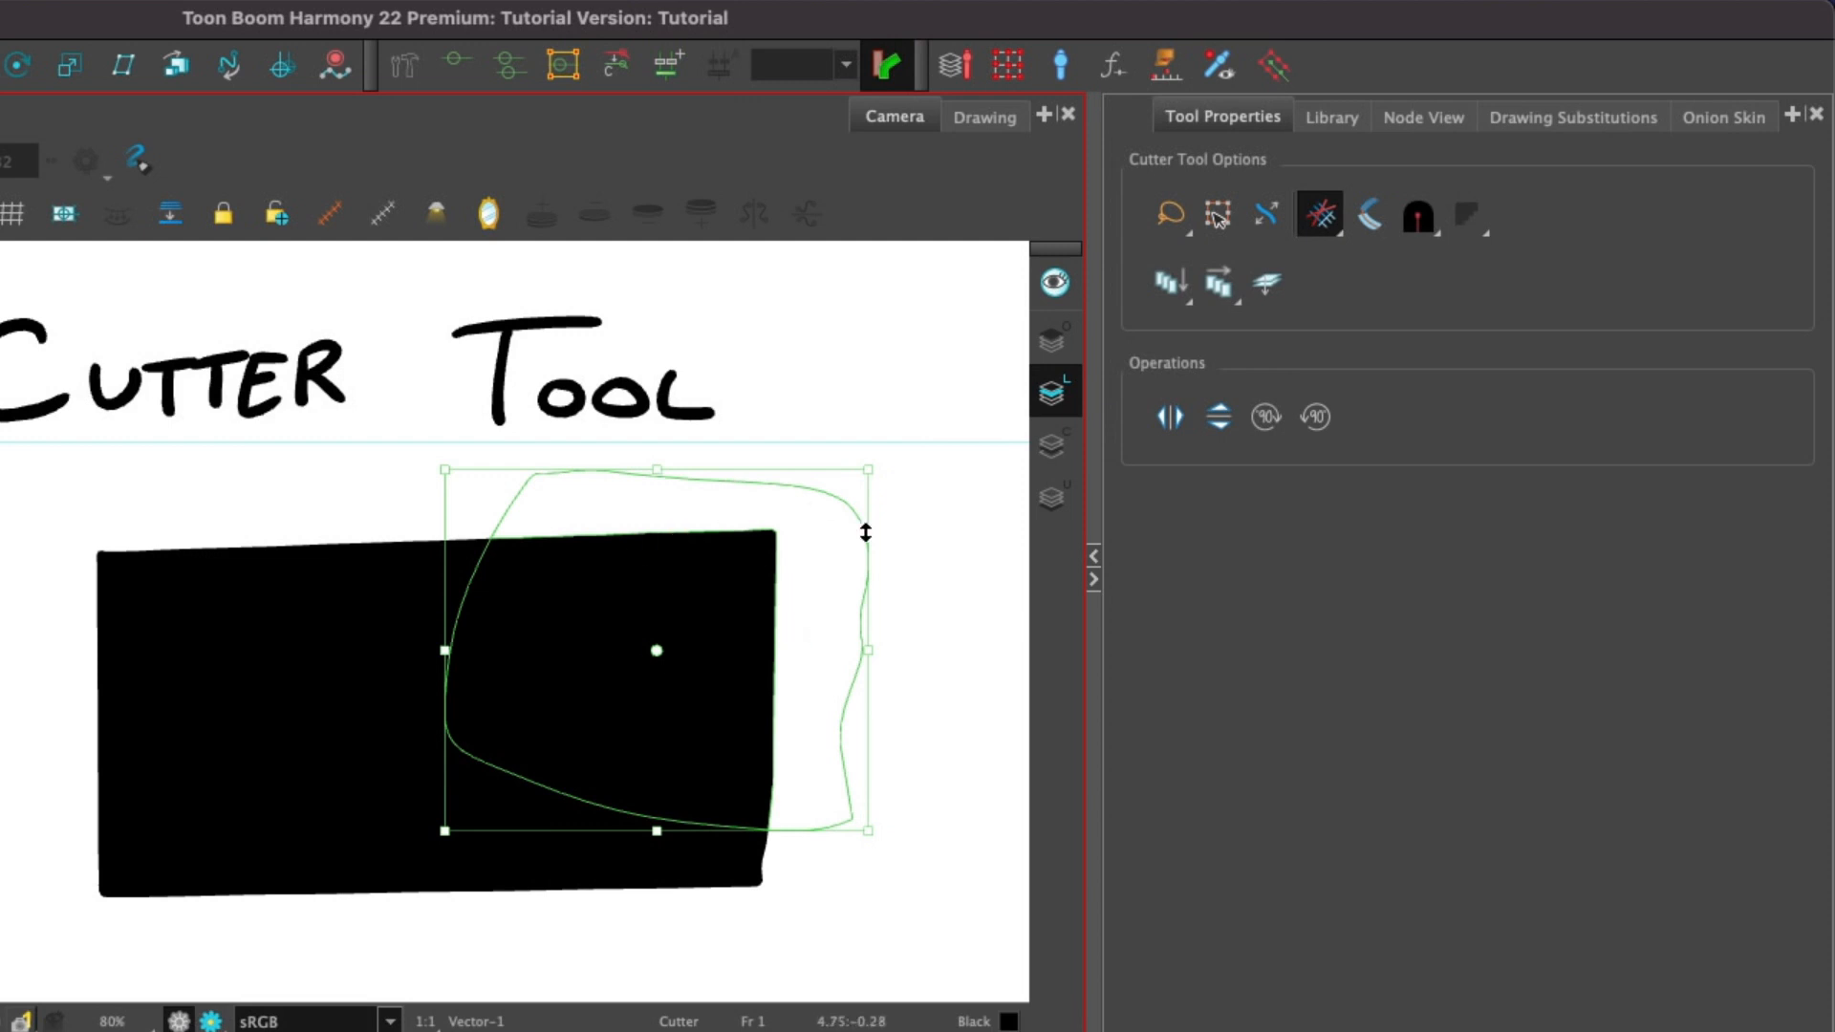
Turn on the second Cutter option, move and scale down the selection, then undo both changes.
{"action": "left_click", "coordinate": [1217, 214]}
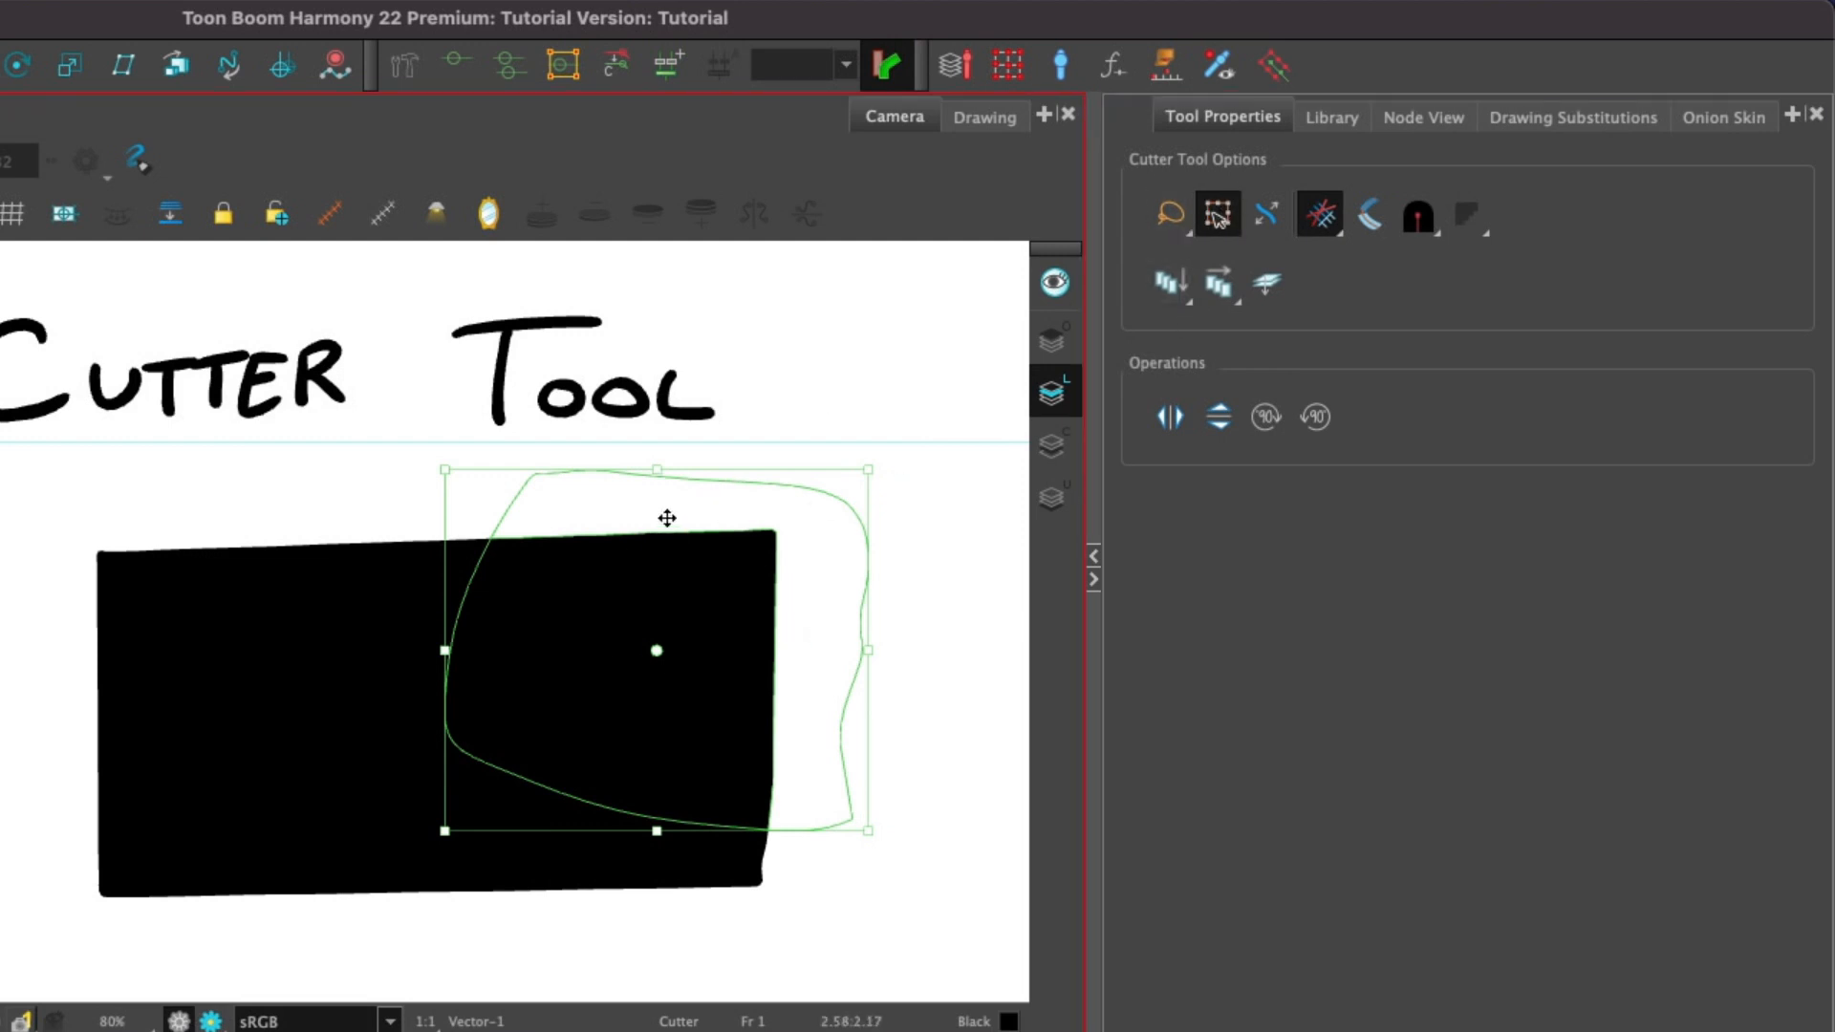
{"action": "left_click_drag", "start_coordinate": [668, 503], "coordinate": [723, 489]}
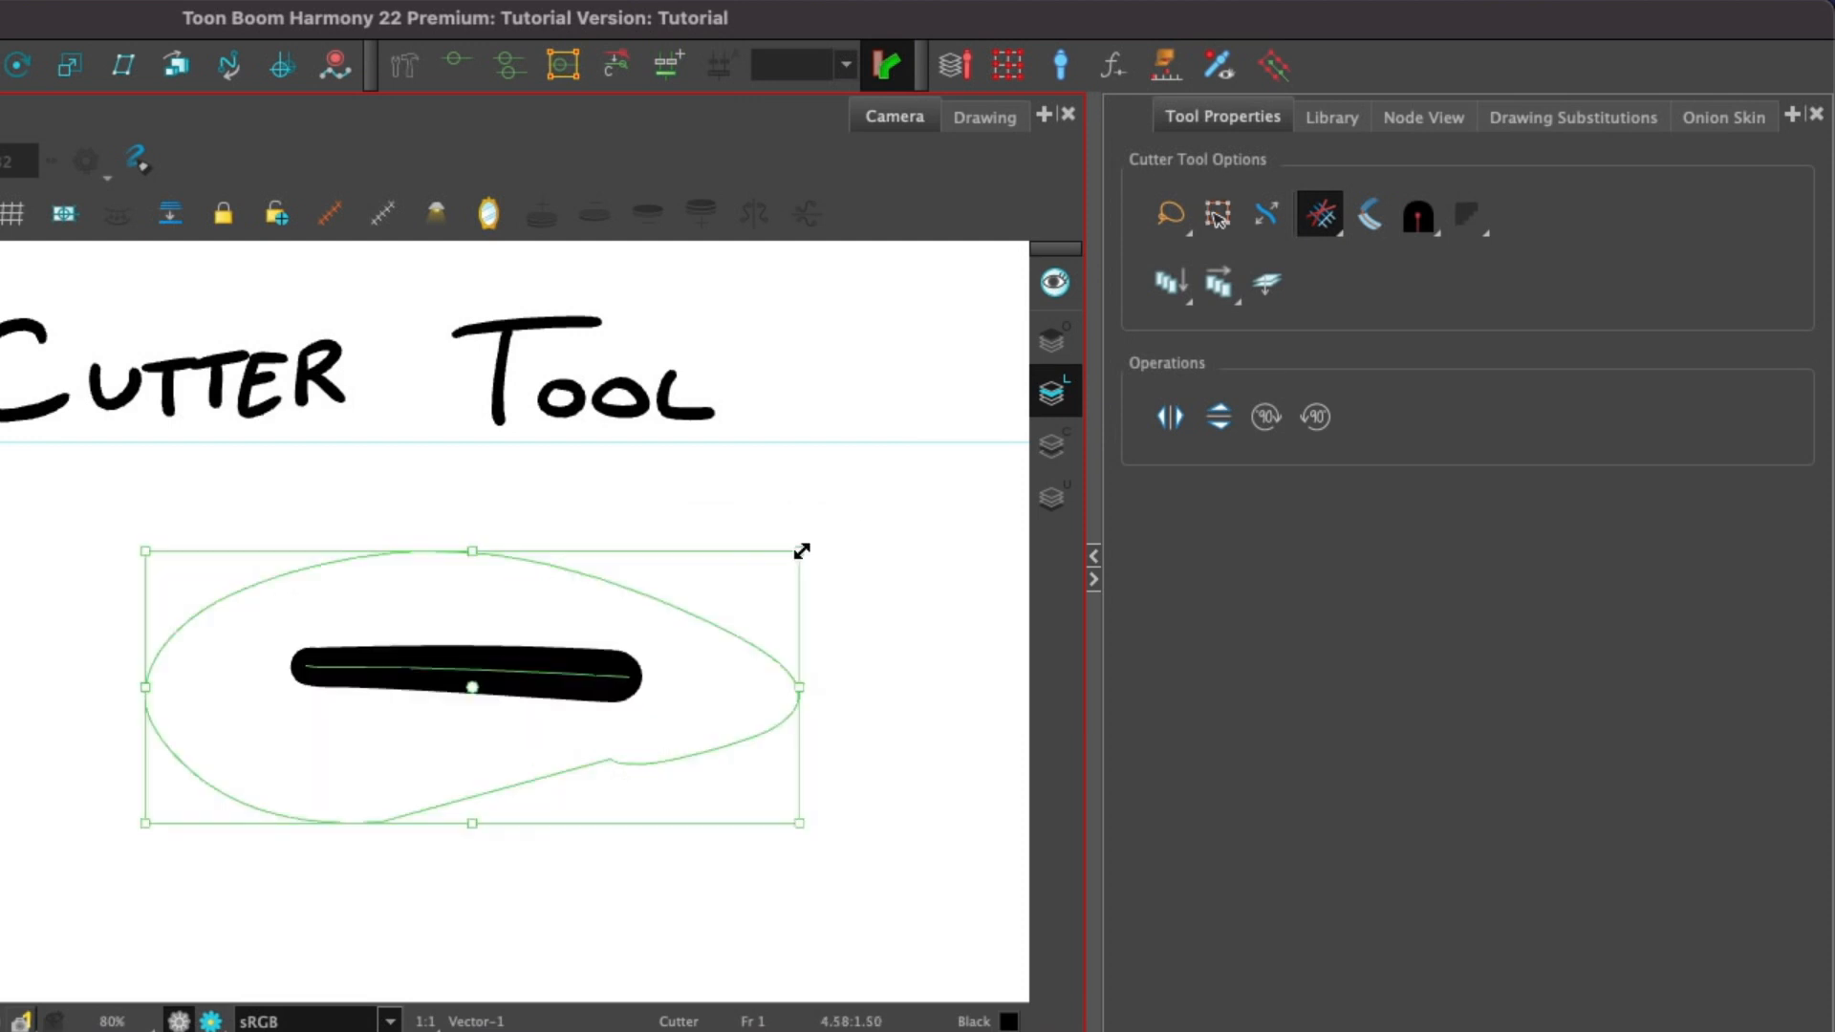
{"action": "mouse_move", "coordinate": [805, 550]}
{"action": "left_mouse_down"}
{"action": "mouse_move", "coordinate": [569, 660]}
{"action": "mouse_move", "coordinate": [577, 643]}
{"action": "left_mouse_up"}
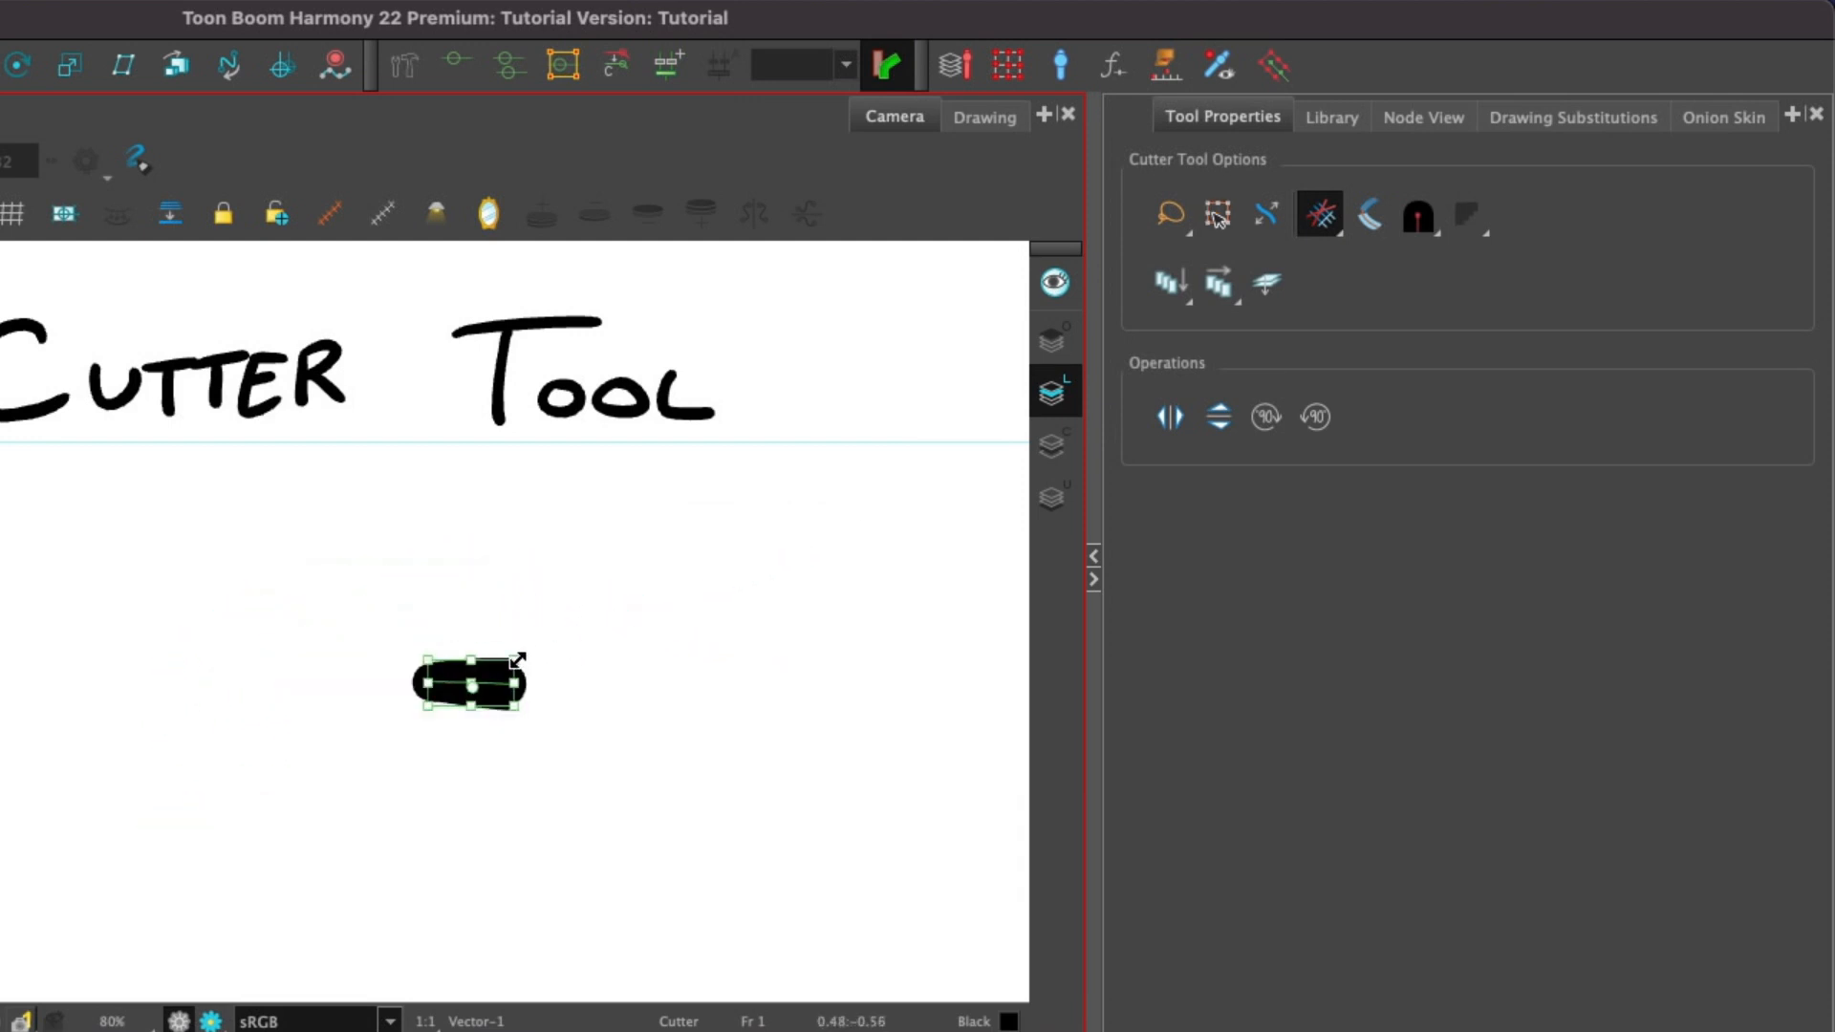
{"action": "left_click_drag", "start_coordinate": [771, 535], "coordinate": [779, 532]}
{"action": "key", "text": "super+z"}
{"action": "key", "text": "super+z"}
Turn on the third Cutter option, drag the selection's corner handle, and undo the result.
{"action": "left_click", "coordinate": [1276, 203]}
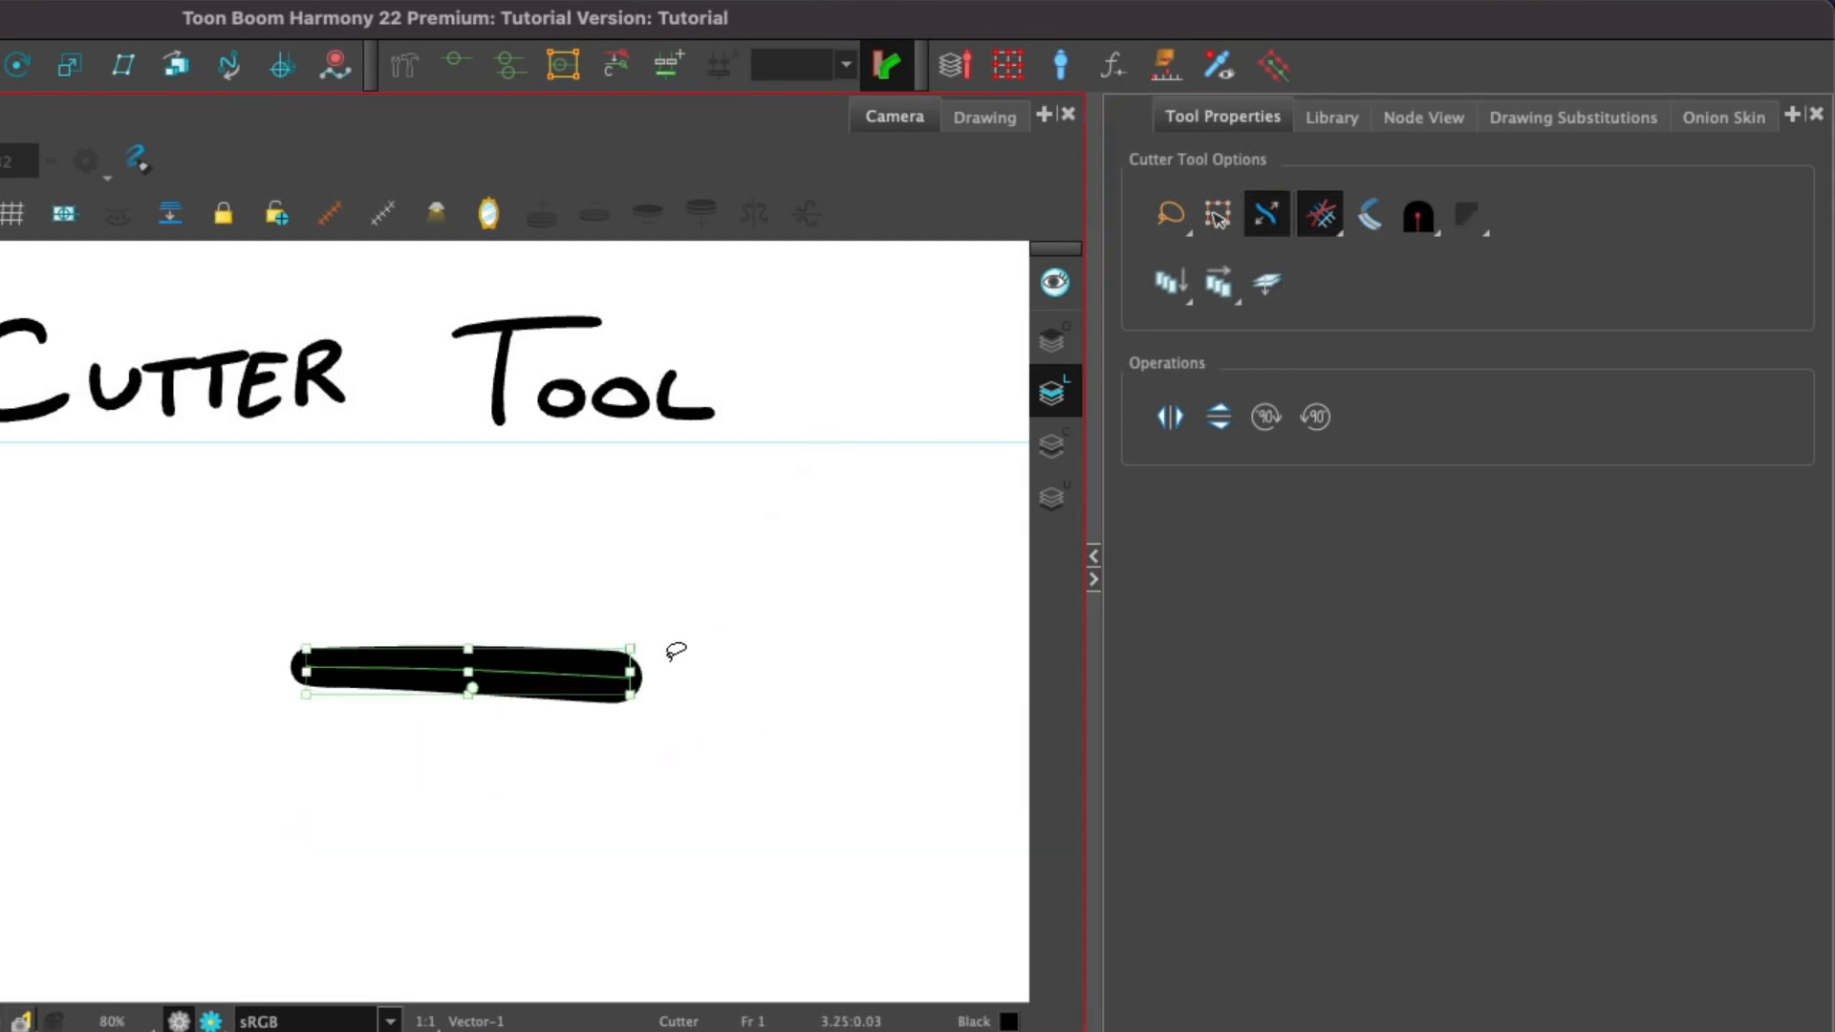
{"action": "left_click_drag", "start_coordinate": [630, 649], "coordinate": [942, 535]}
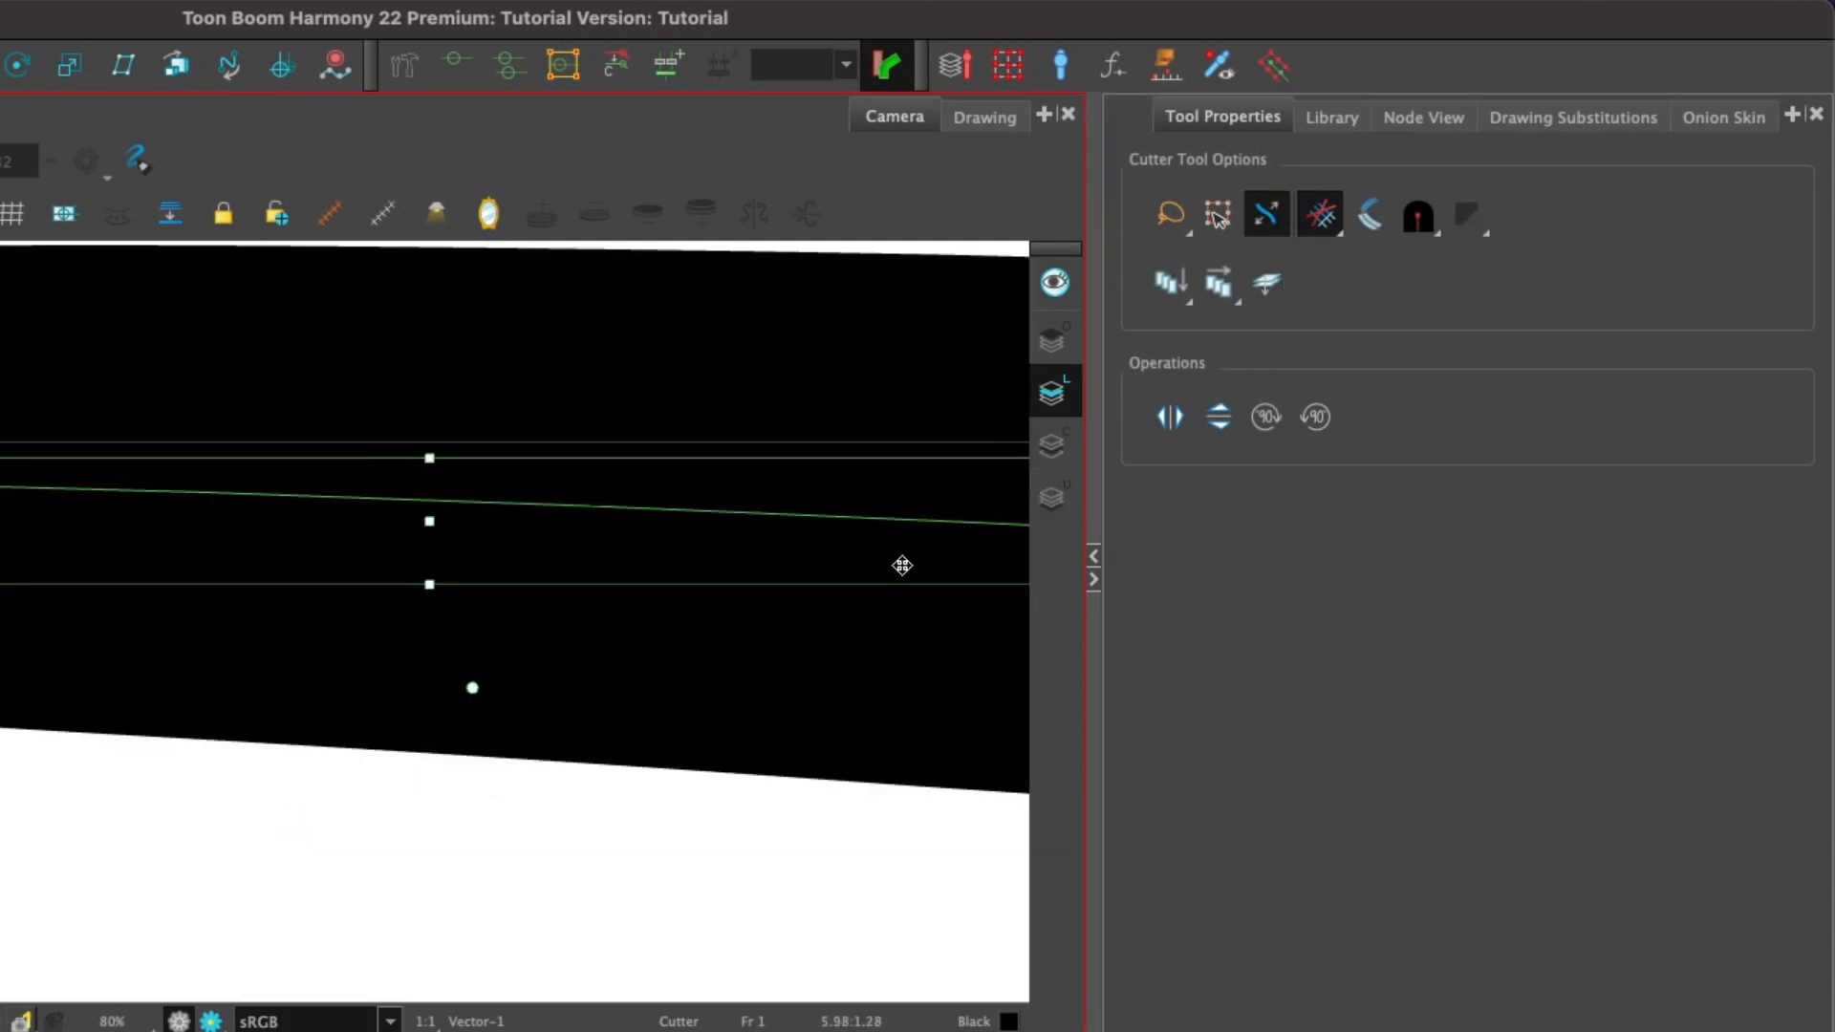
{"action": "key", "text": "super+z"}
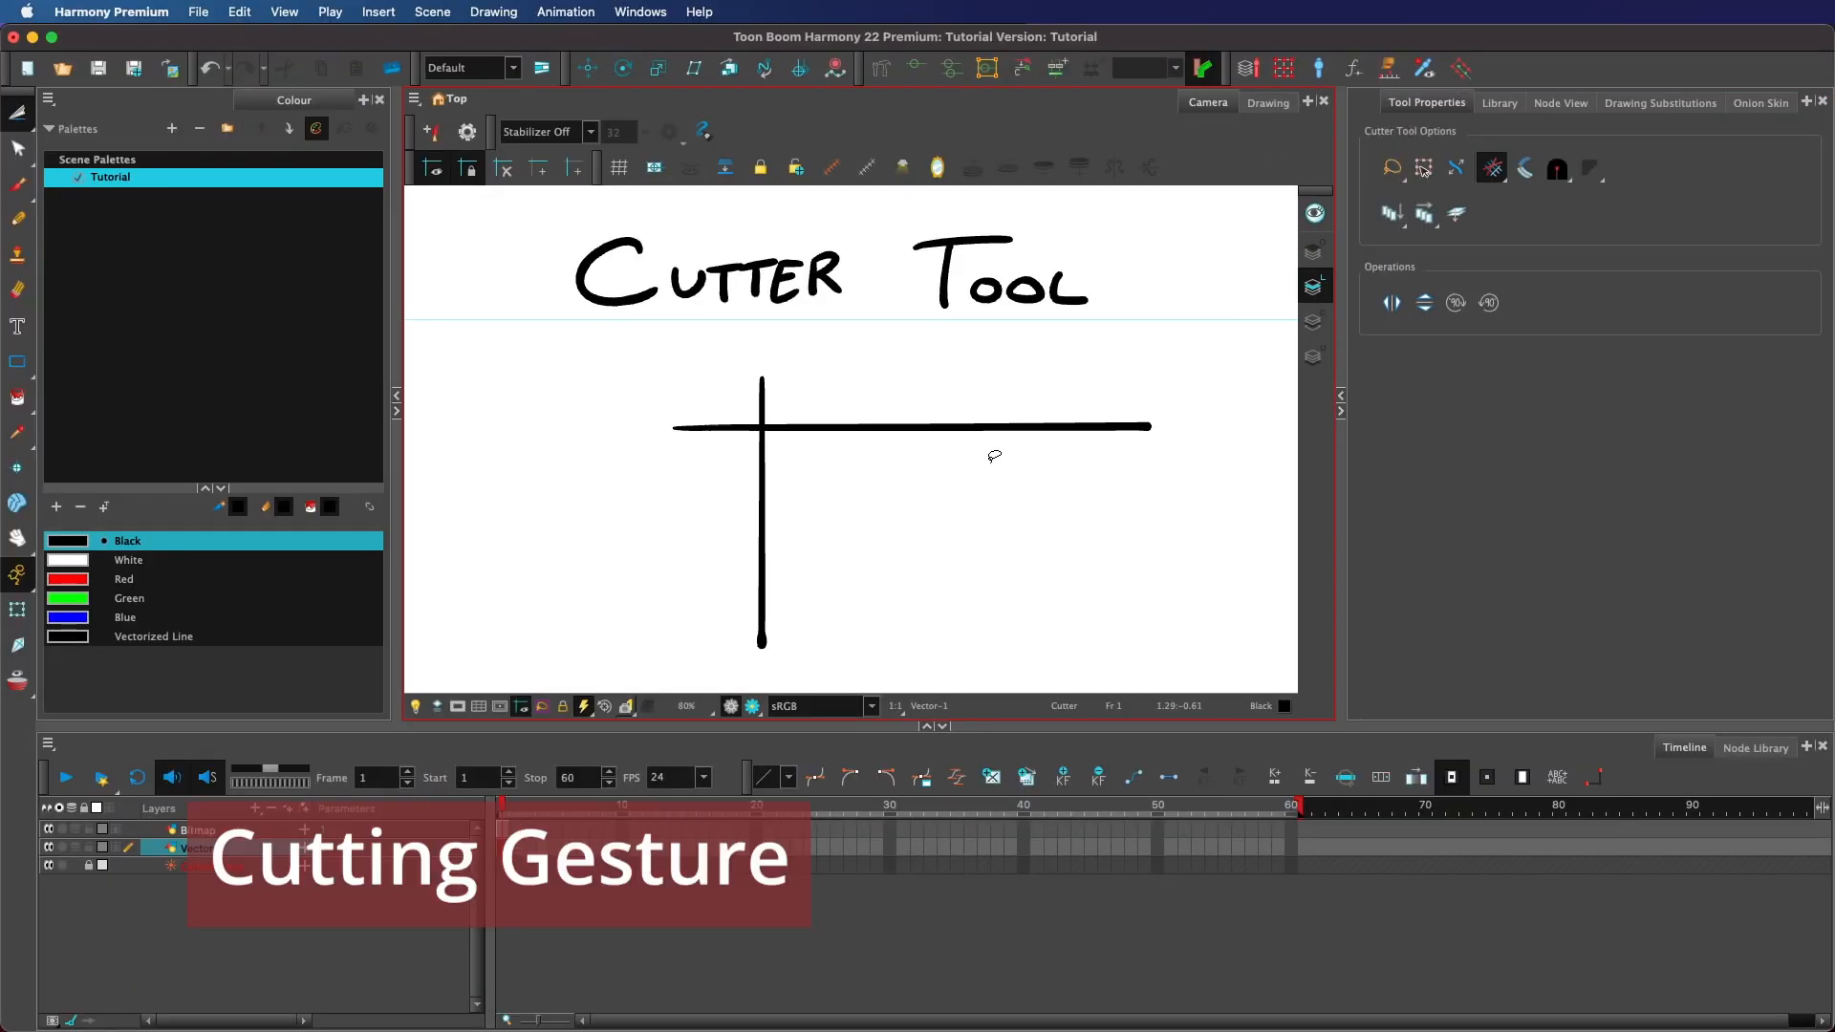
Try cutting the vertical line's top end with a cutting gesture.
{"action": "left_click_drag", "start_coordinate": [785, 380], "coordinate": [793, 449]}
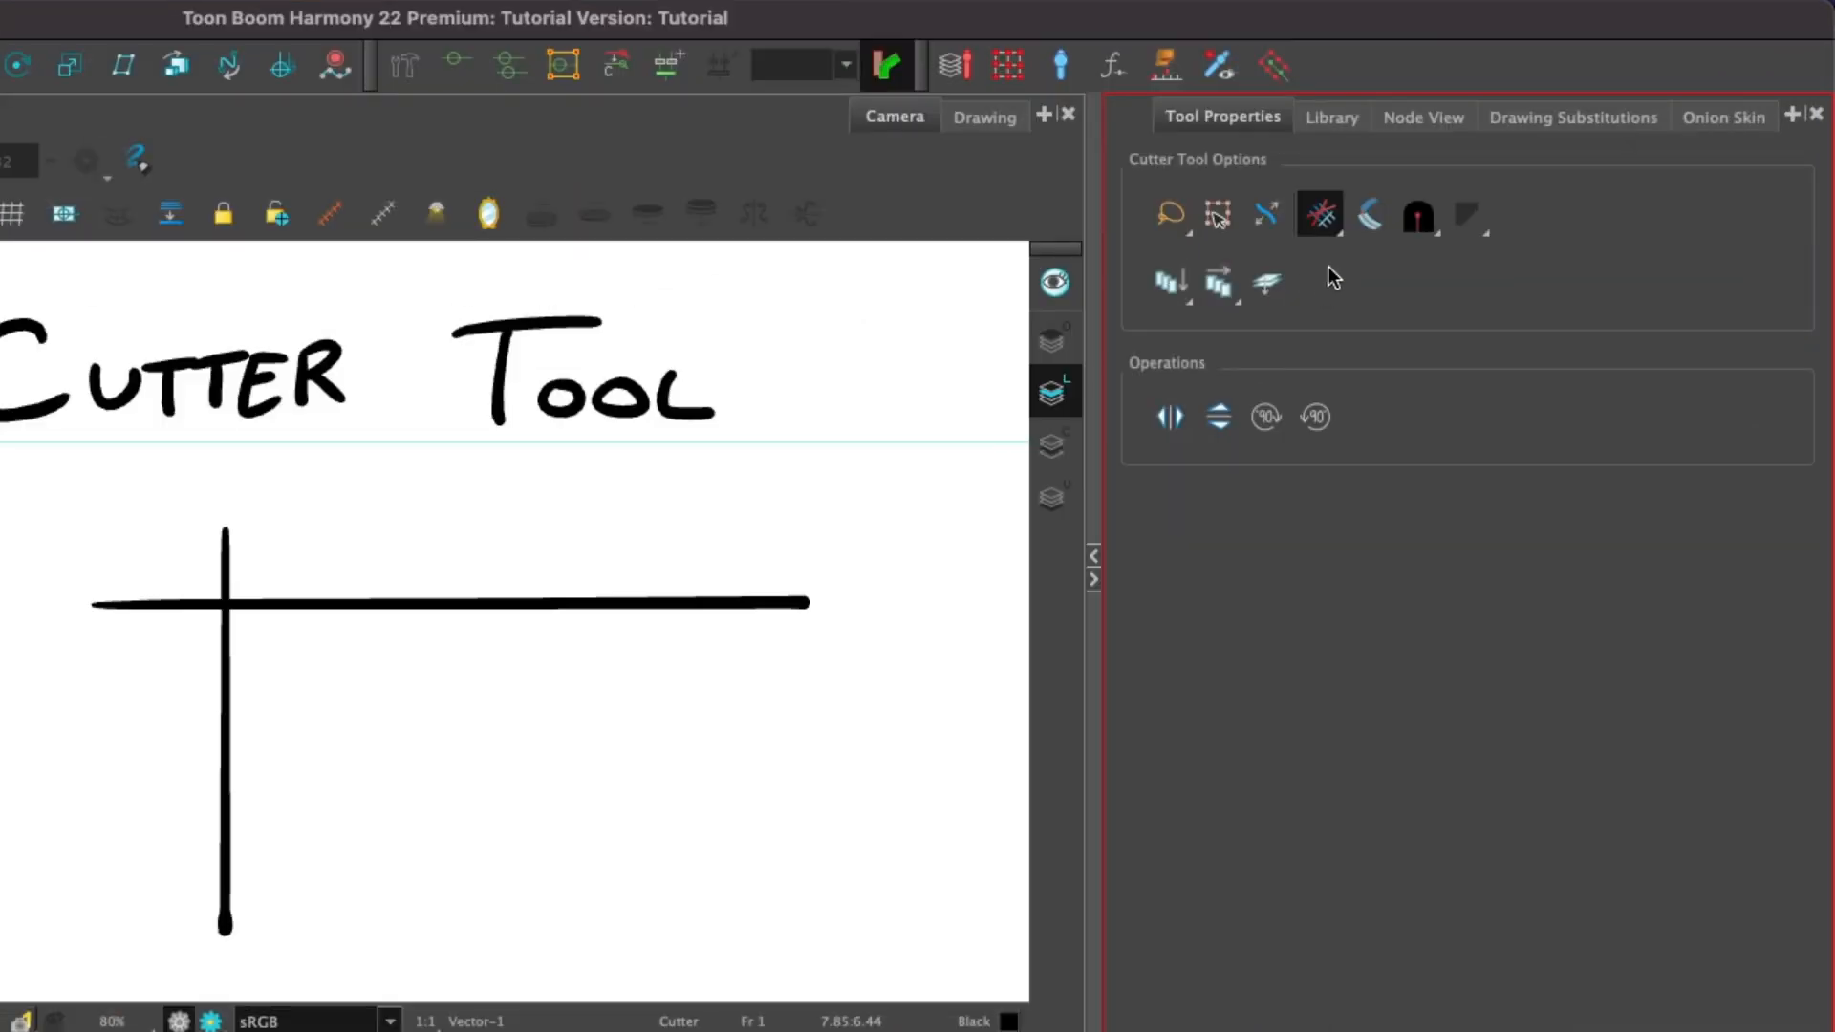
Switch to Multiple Lines Cutting Gesture and swipe across the crossing lines' upper-left corner.
{"action": "left_click", "coordinate": [1317, 217]}
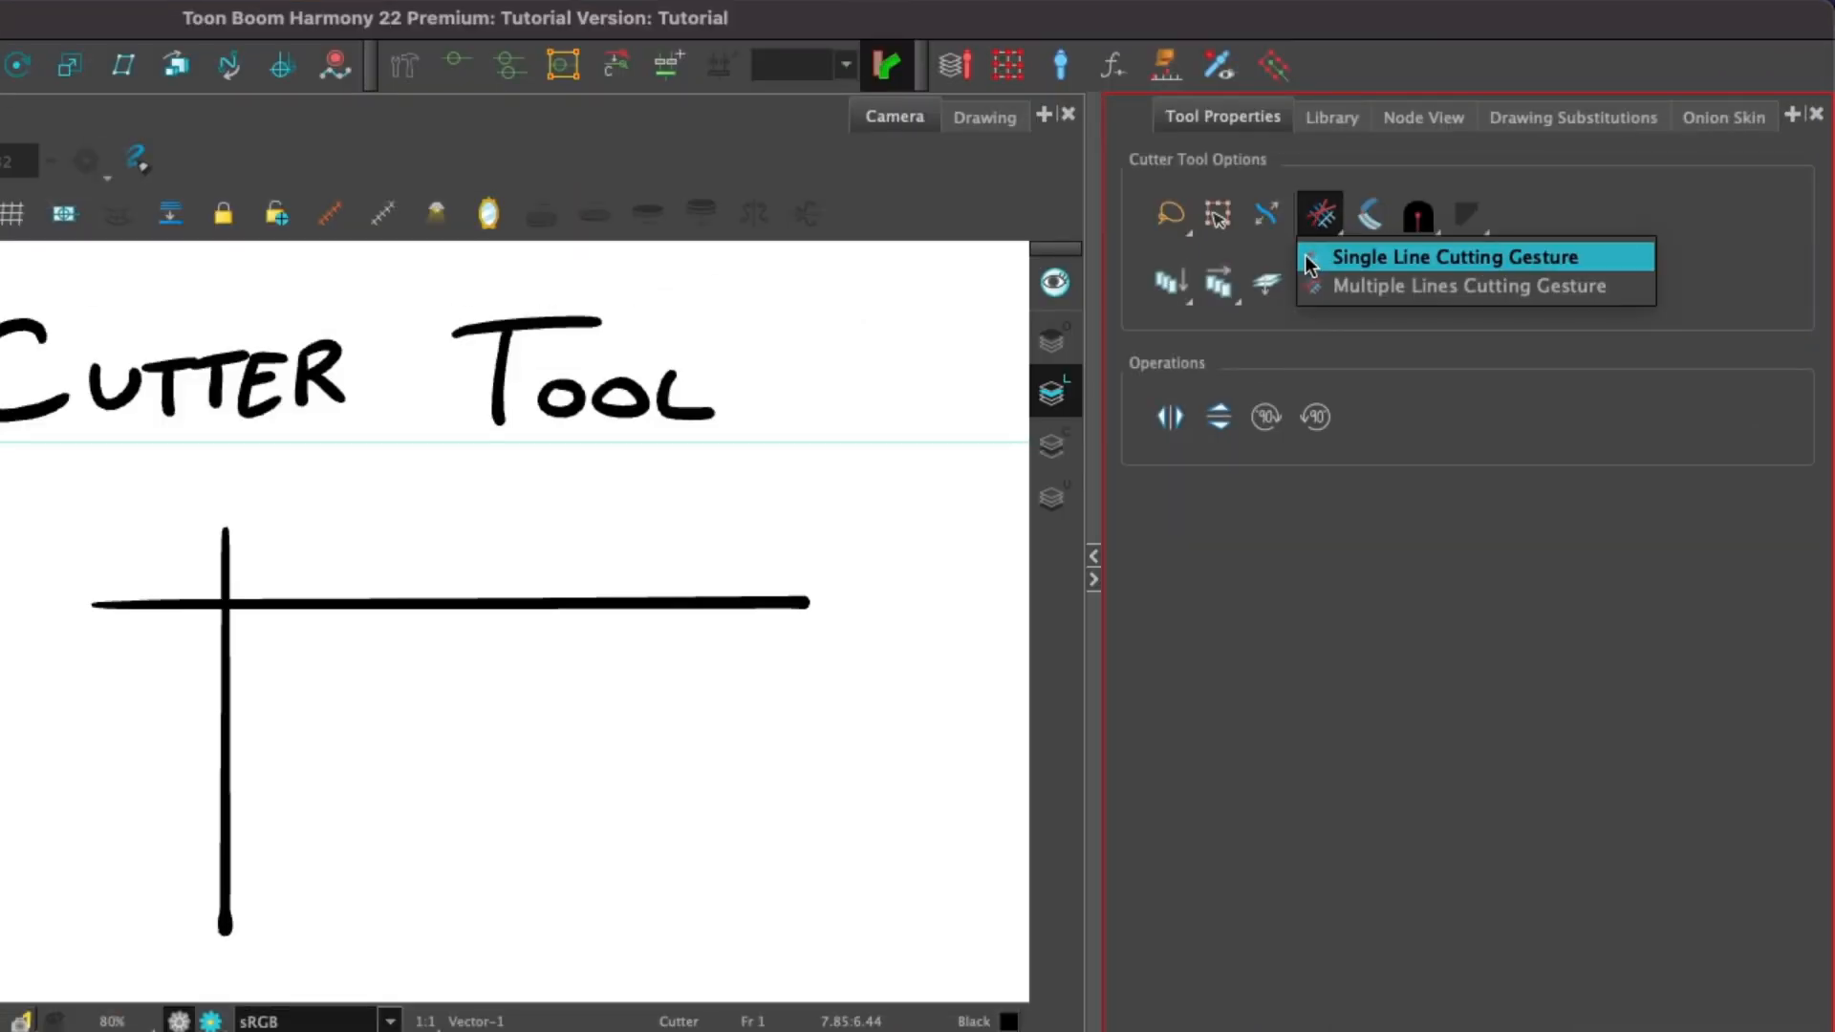
{"action": "left_click", "coordinate": [1511, 292]}
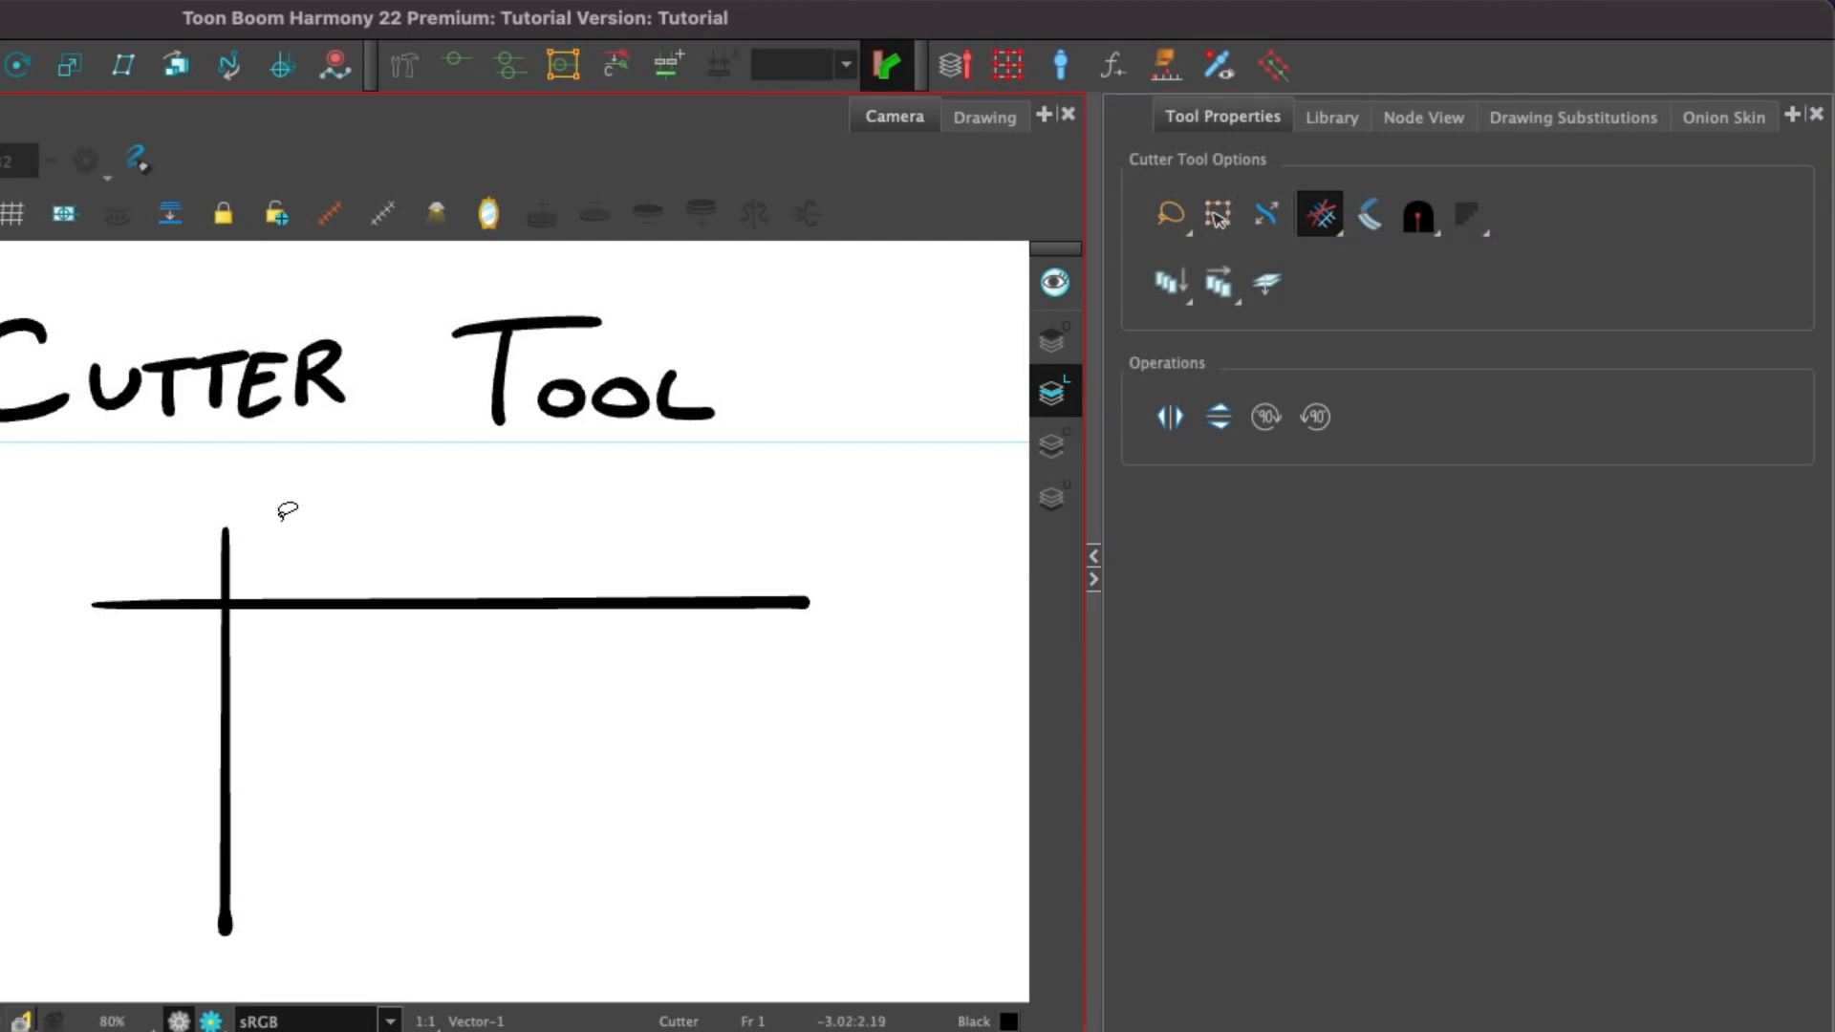
{"action": "left_click_drag", "start_coordinate": [286, 512], "coordinate": [129, 612]}
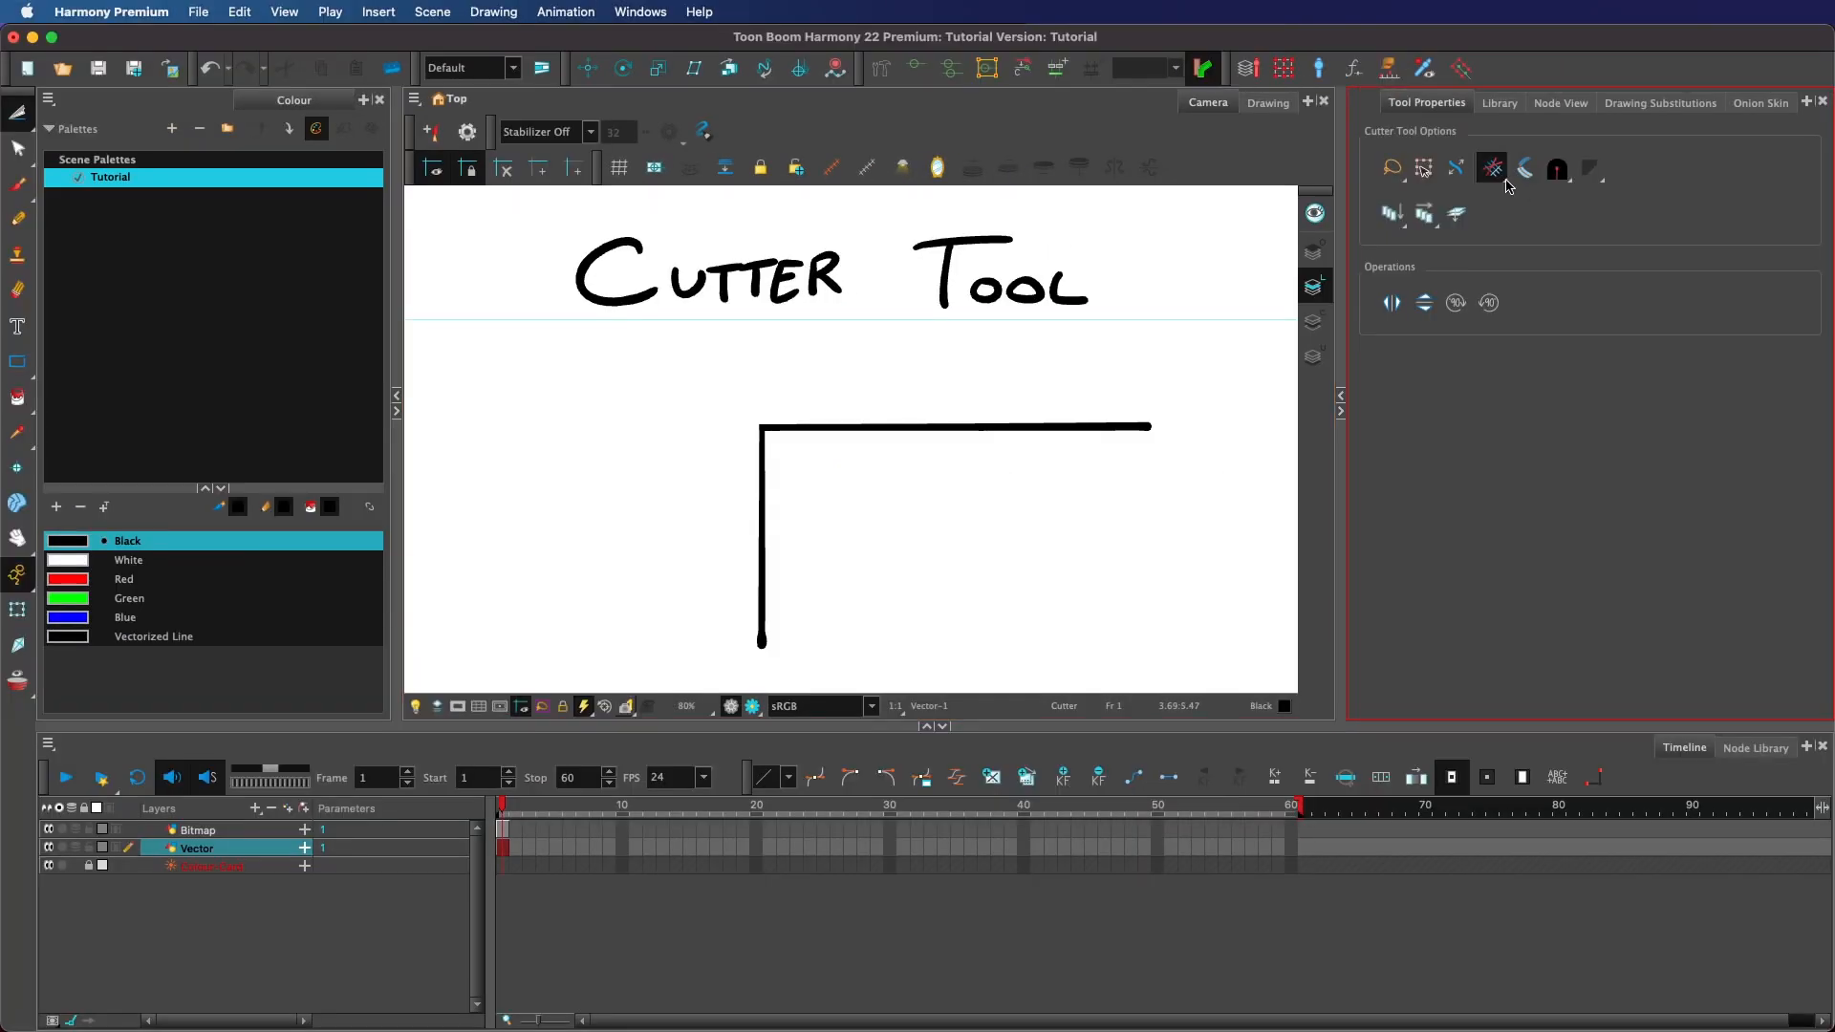
Switch the cutting gesture back to Single Line Cutting Gesture.
{"action": "left_click", "coordinate": [1496, 180]}
{"action": "left_click", "coordinate": [1526, 194]}
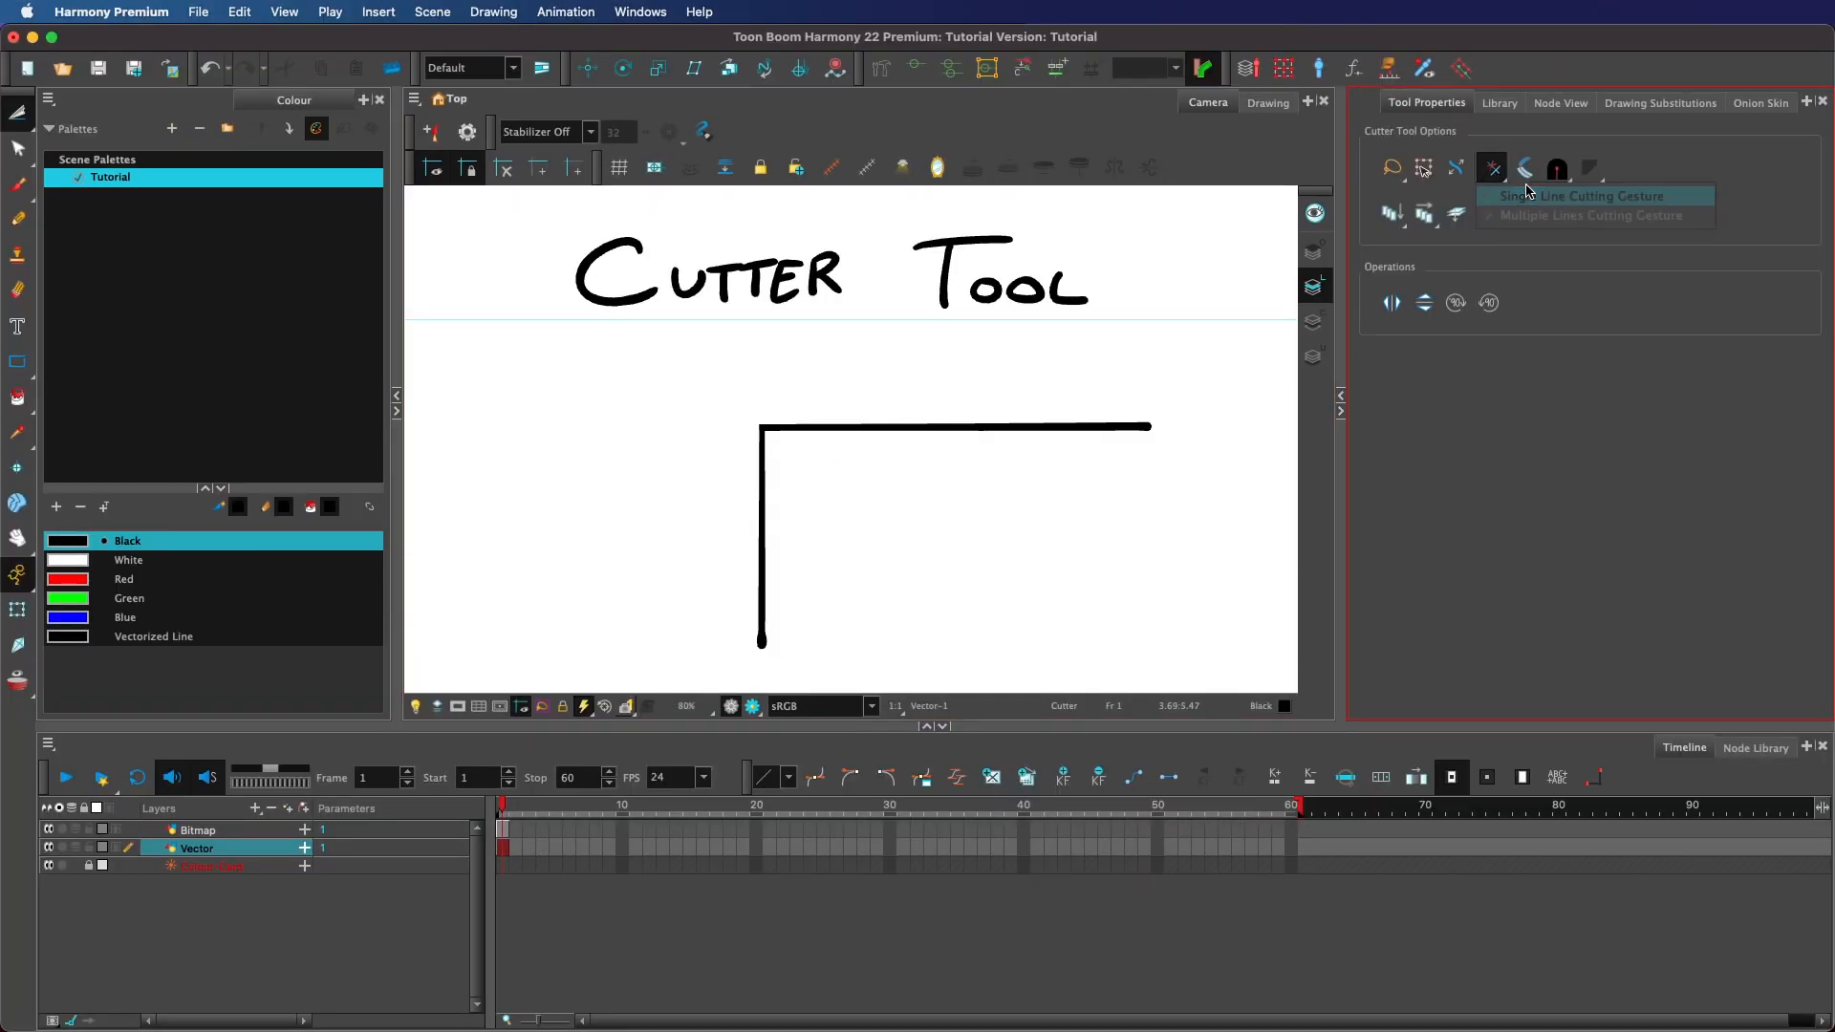
Undo the last cut, pick Single Line Cutting Gesture, and swipe off the vertical line's top end.
{"action": "key", "text": "super+z"}
{"action": "left_click", "coordinate": [1494, 182]}
{"action": "left_click", "coordinate": [1534, 194]}
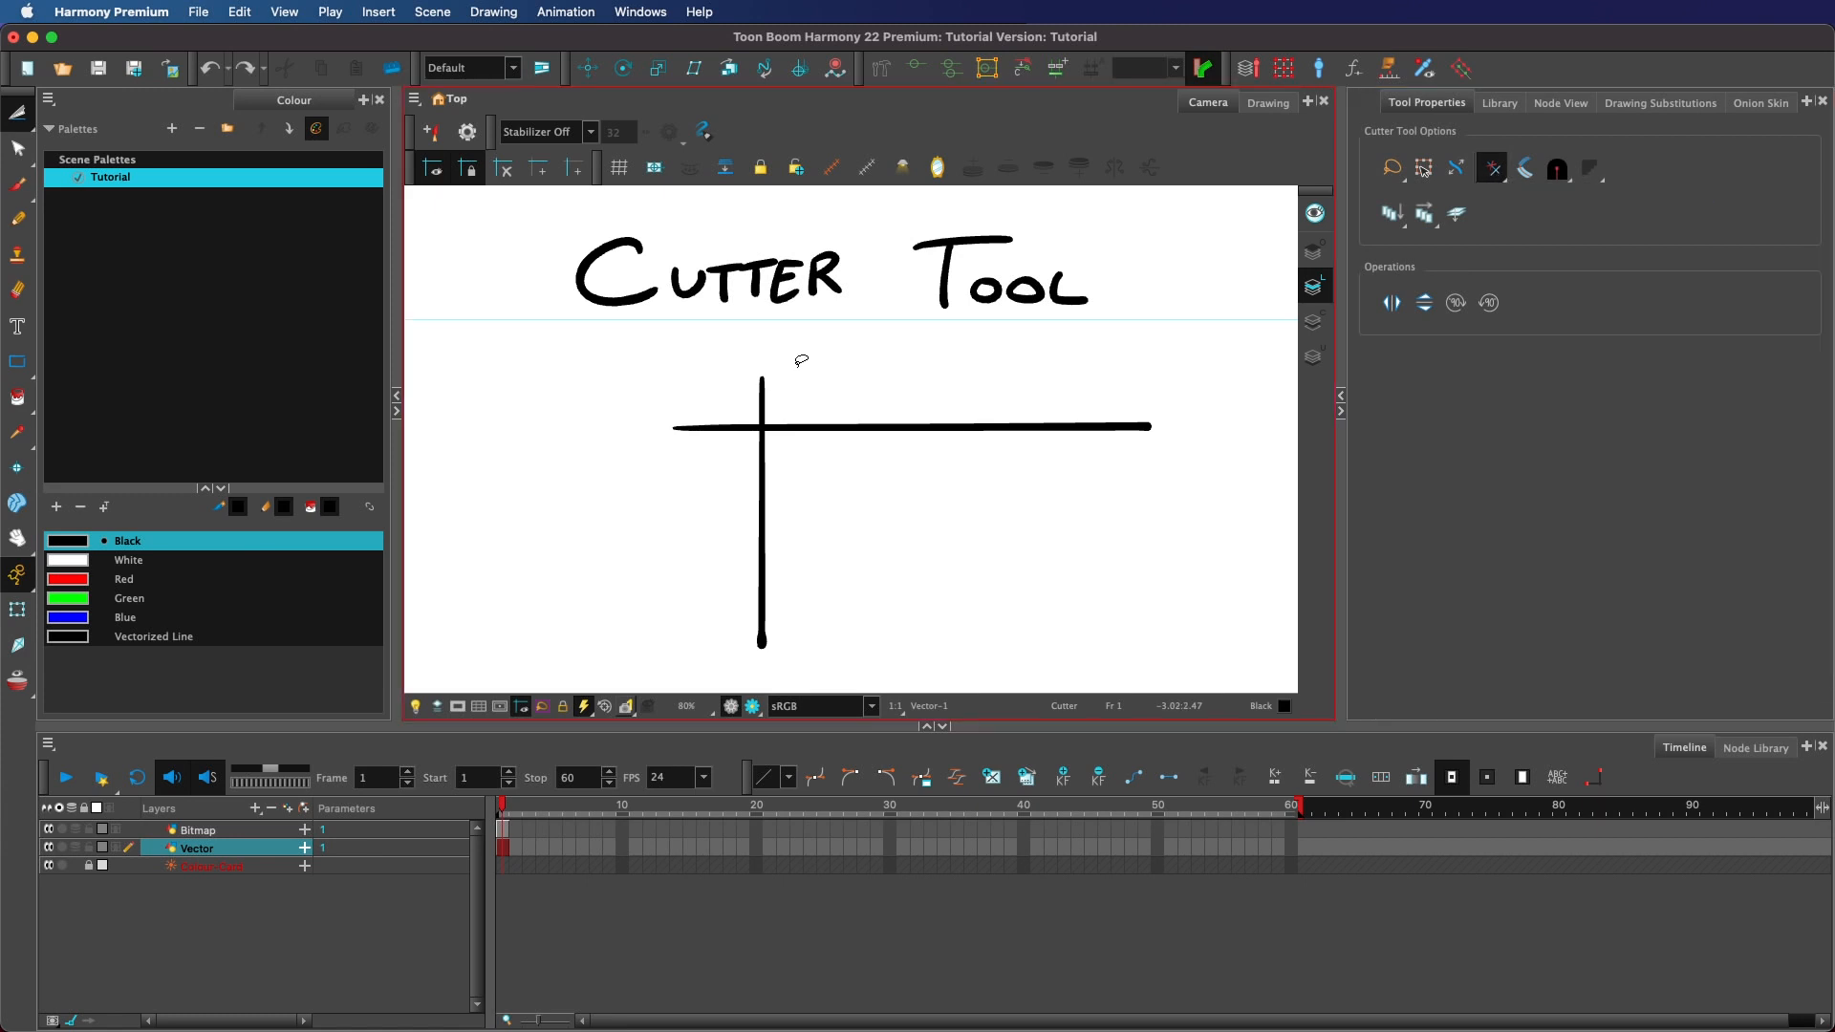
{"action": "left_click_drag", "start_coordinate": [806, 368], "coordinate": [573, 516]}
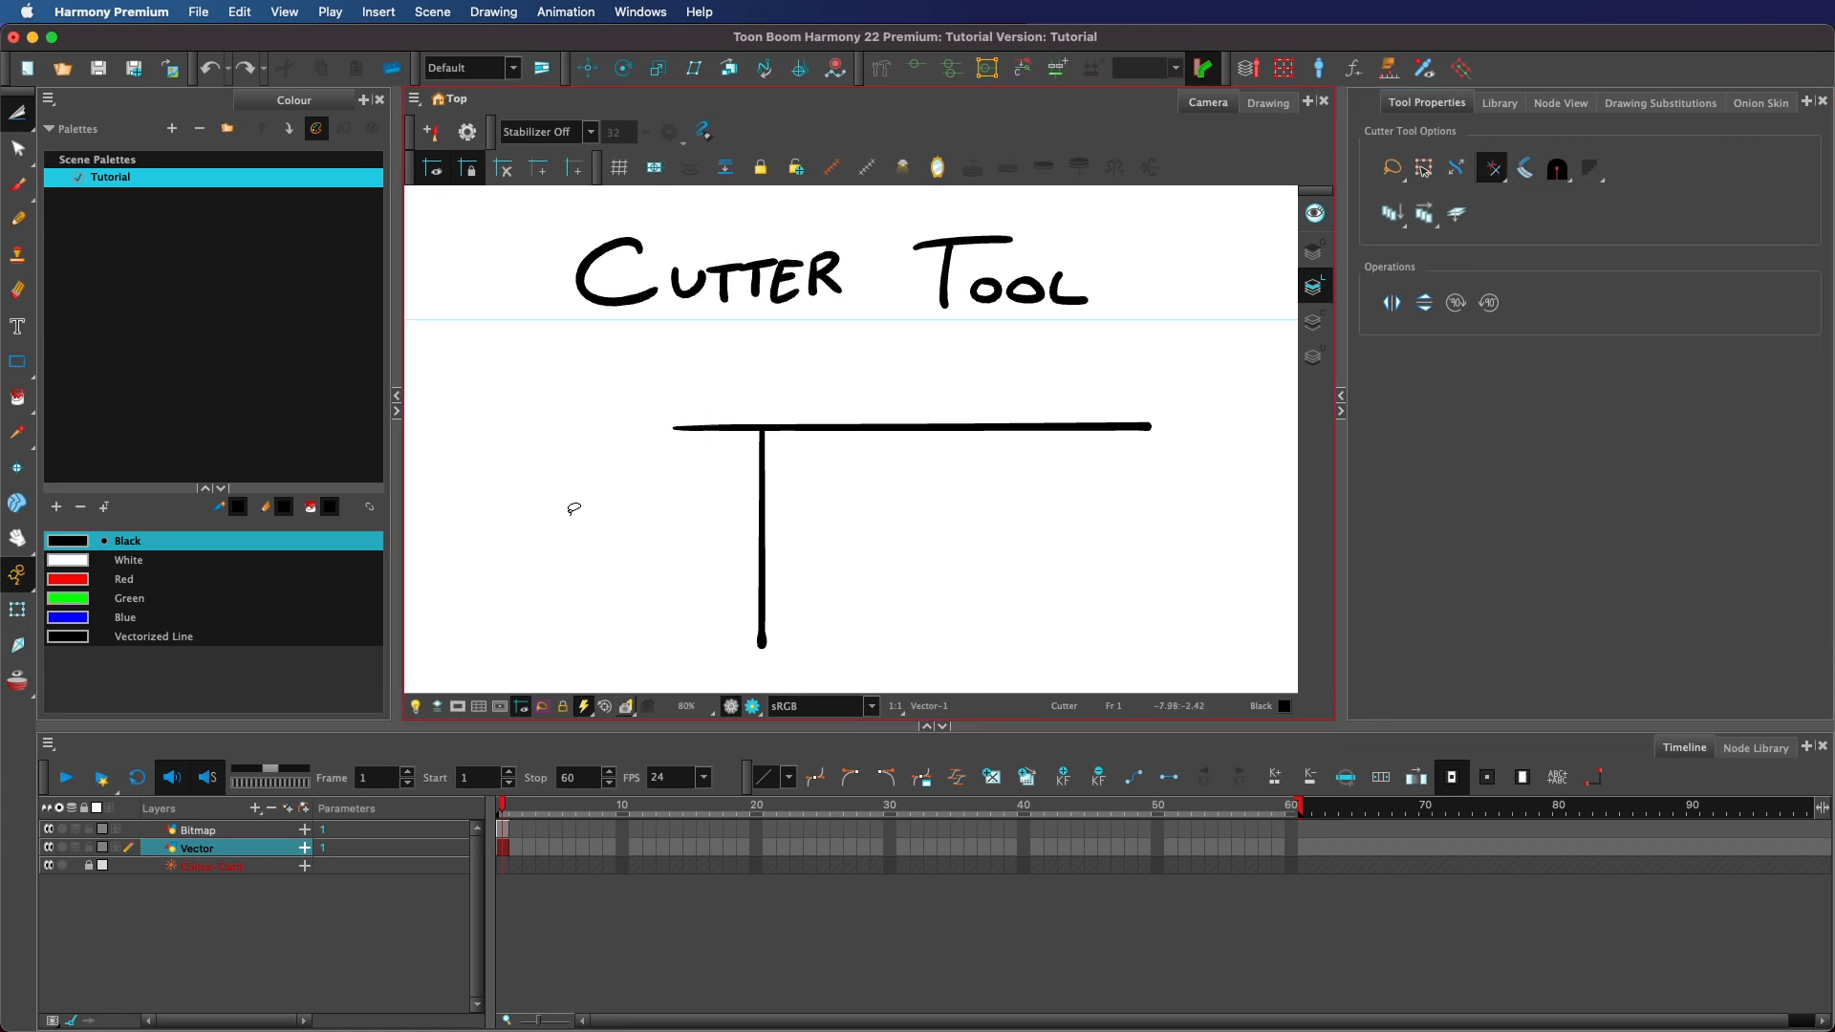
Switch to Multiple Lines Cutting Gesture, swipe across the crossing lines' upper-left corner, and undo the cut.
{"action": "left_click", "coordinate": [1497, 178]}
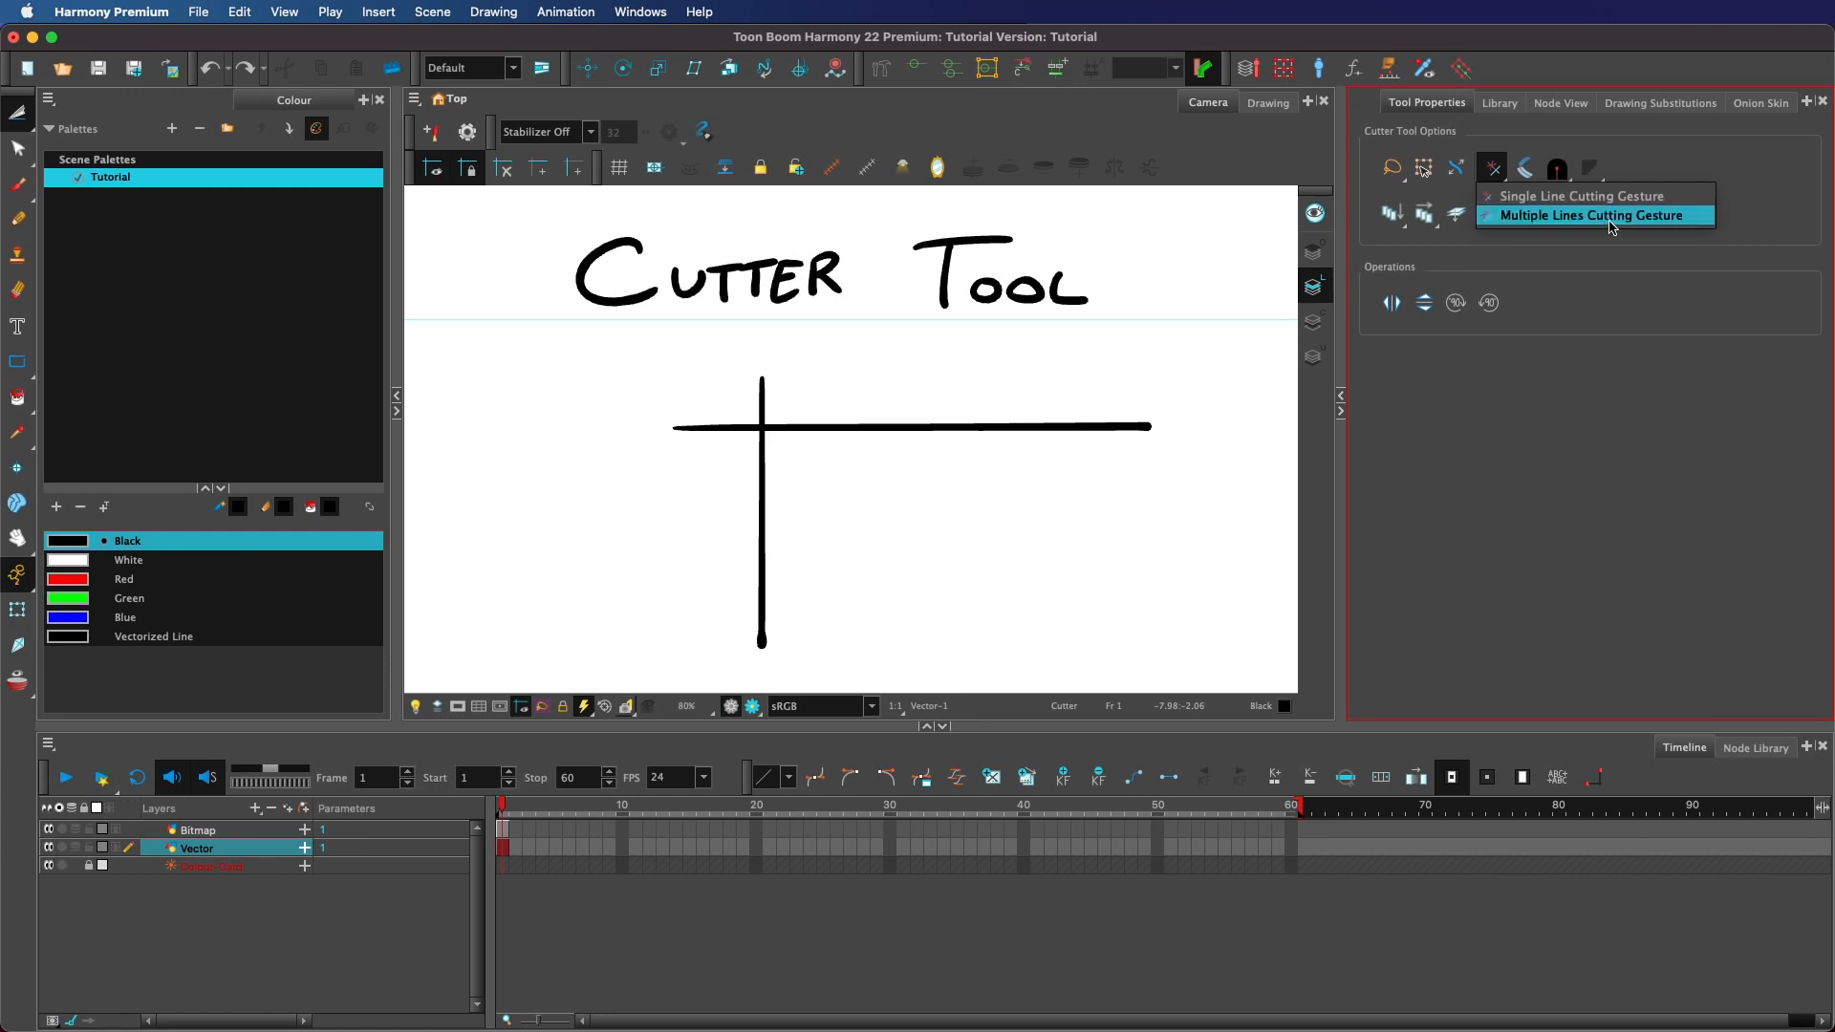
{"action": "left_click", "coordinate": [1567, 218]}
{"action": "mouse_move", "coordinate": [779, 370]}
{"action": "left_mouse_down"}
{"action": "mouse_move", "coordinate": [612, 499]}
{"action": "mouse_move", "coordinate": [619, 473]}
{"action": "left_mouse_up"}
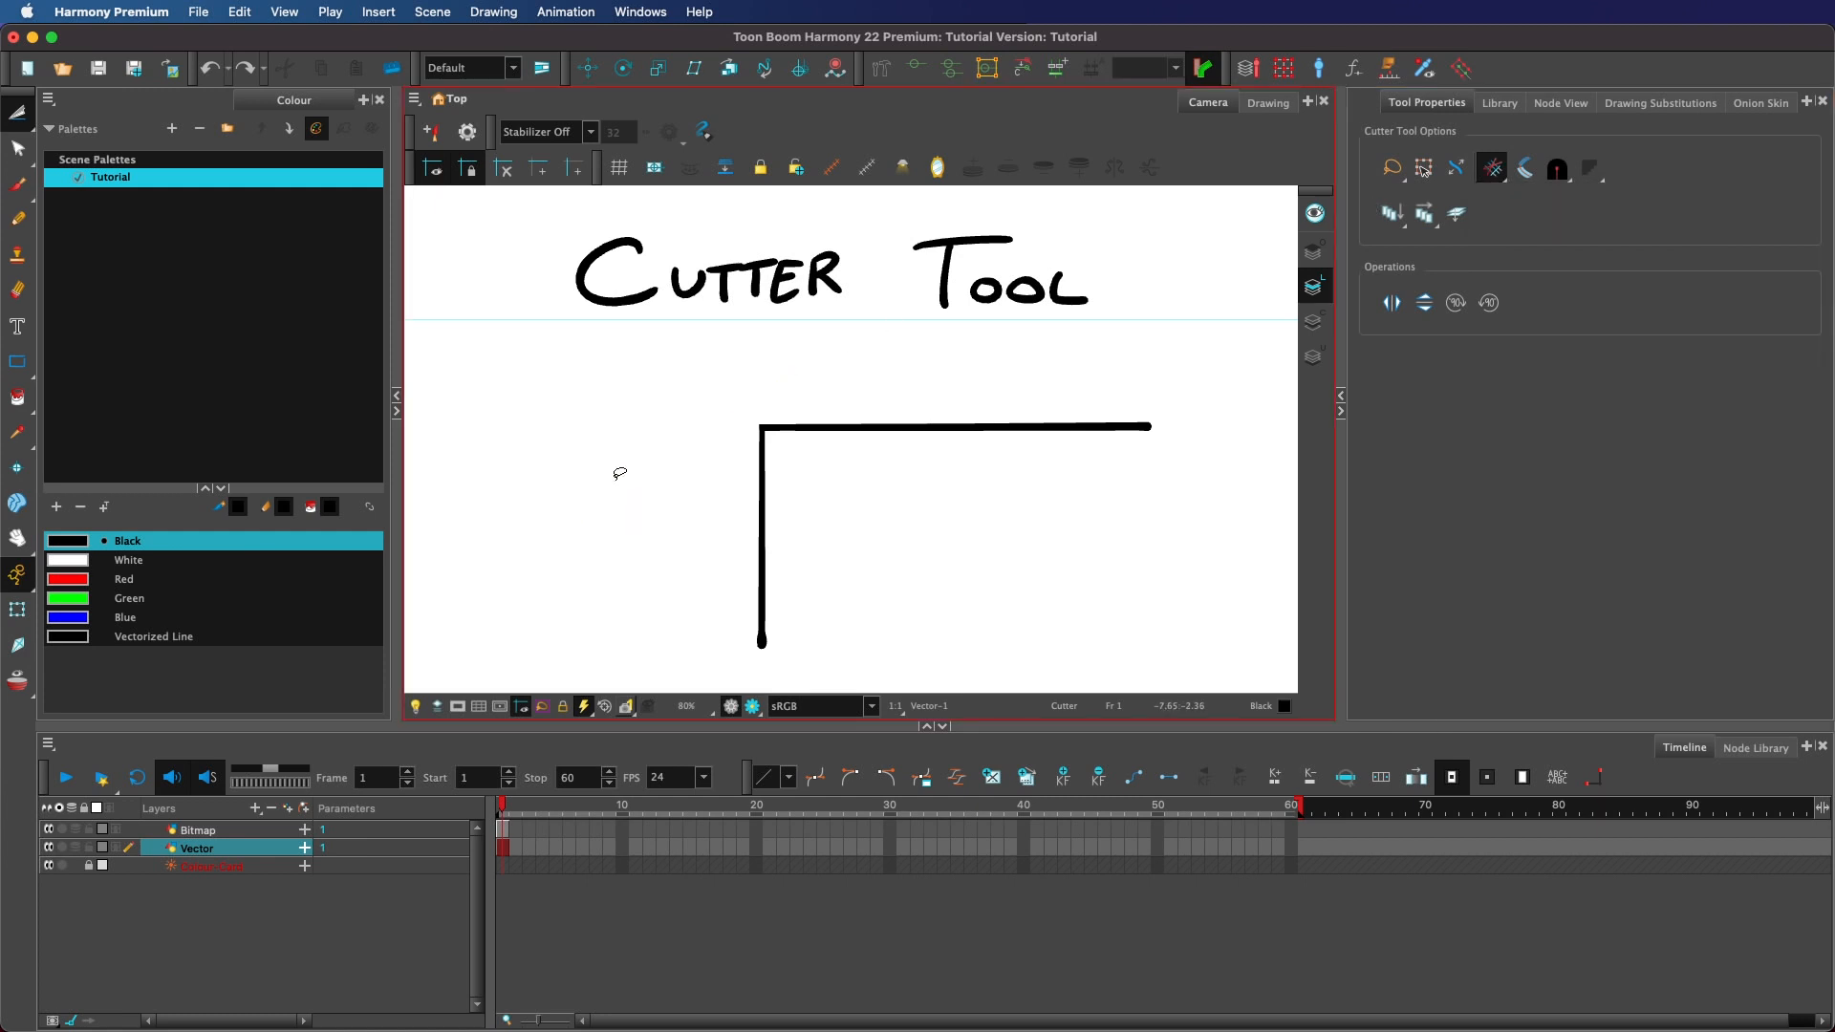
{"action": "key", "text": "super+z"}
Swipe a cutting gesture across the crossing lines and open the tip style options.
{"action": "left_click_drag", "start_coordinate": [1391, 169], "coordinate": [1456, 219]}
{"action": "mouse_move", "coordinate": [819, 373]}
{"action": "left_mouse_down"}
{"action": "mouse_move", "coordinate": [655, 478]}
{"action": "mouse_move", "coordinate": [672, 596]}
{"action": "left_mouse_up"}
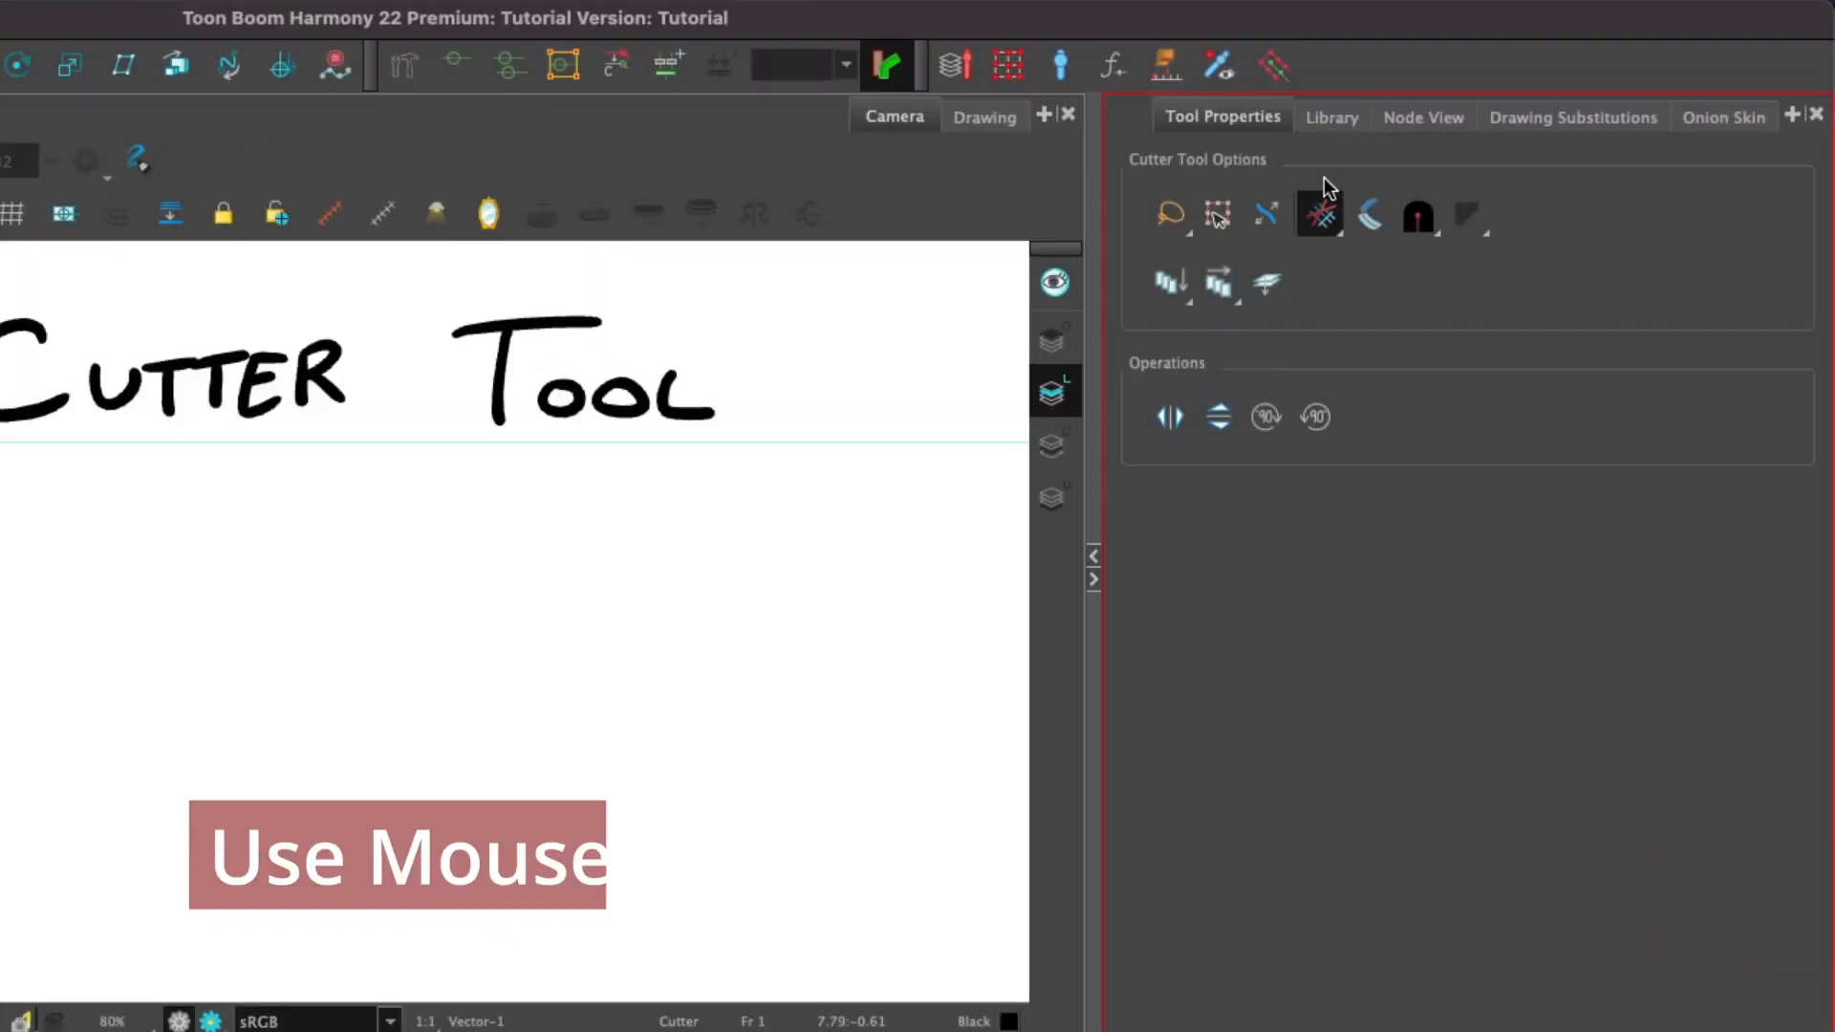
{"action": "left_click", "coordinate": [1364, 231]}
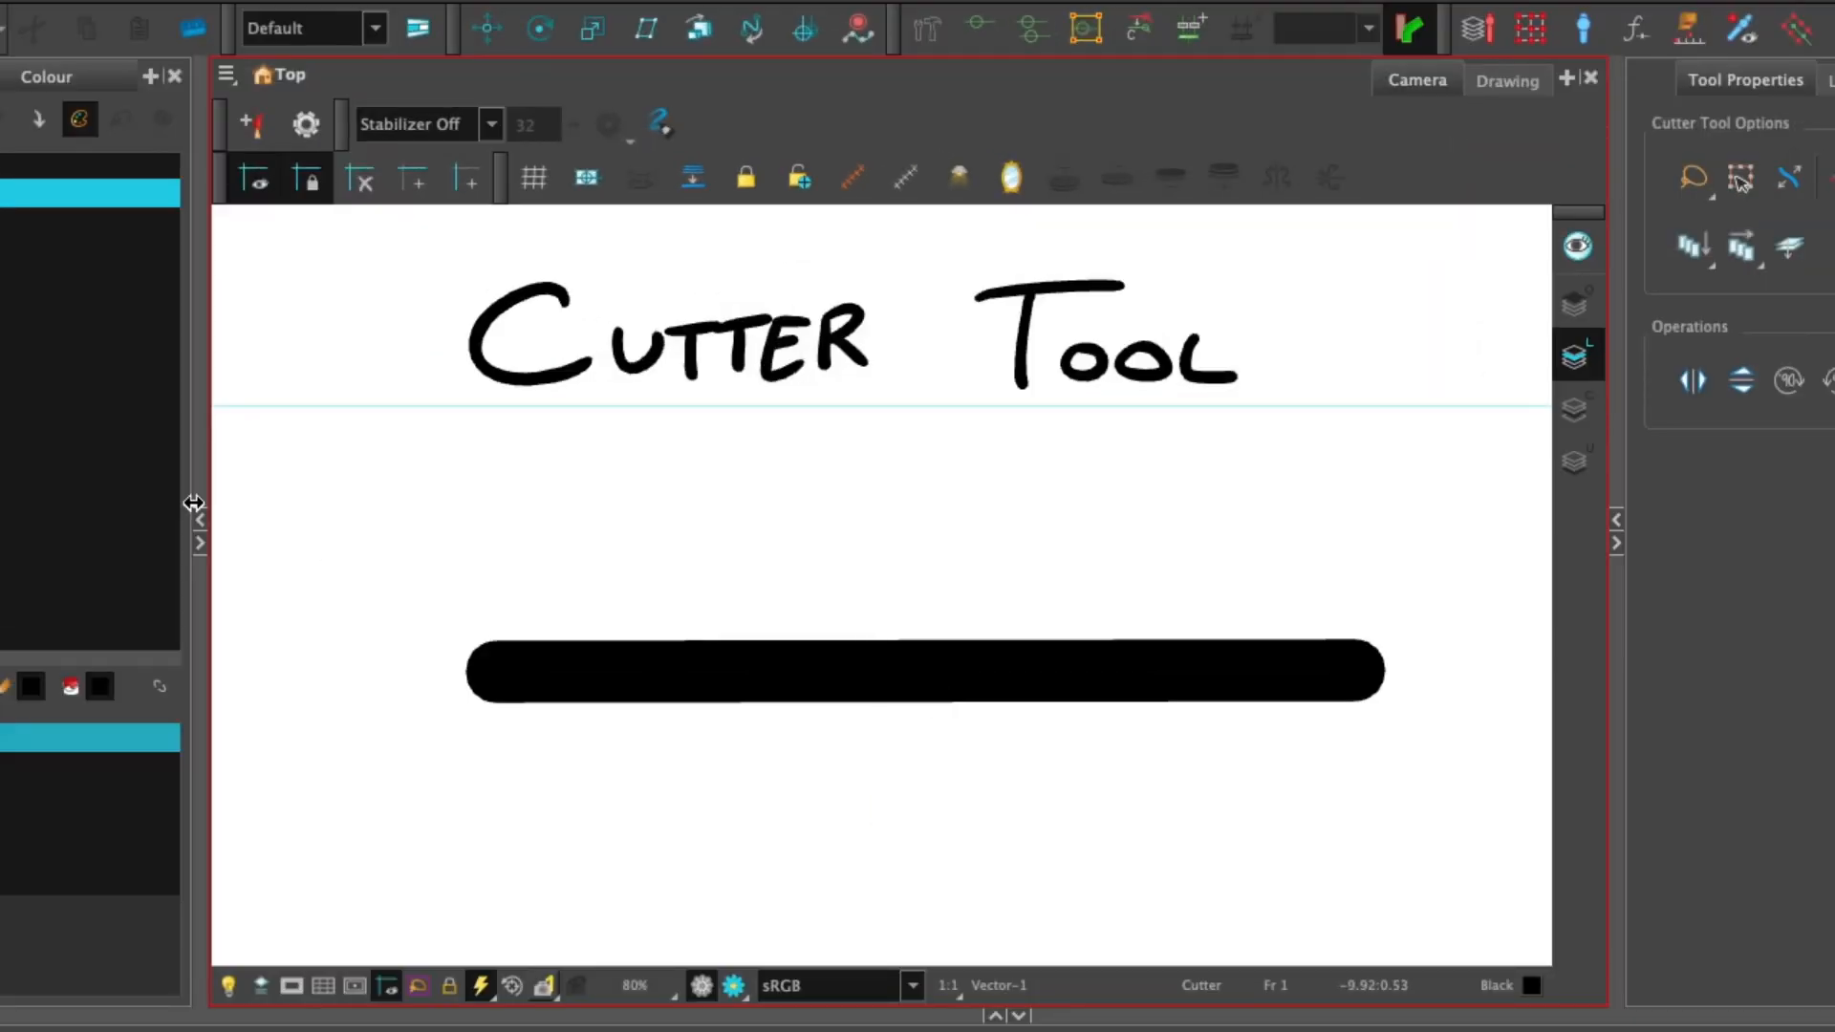
Switch to the Select tool and select the thick line's cut right segment.
{"action": "key", "text": "alt+s"}
{"action": "left_click", "coordinate": [1162, 650]}
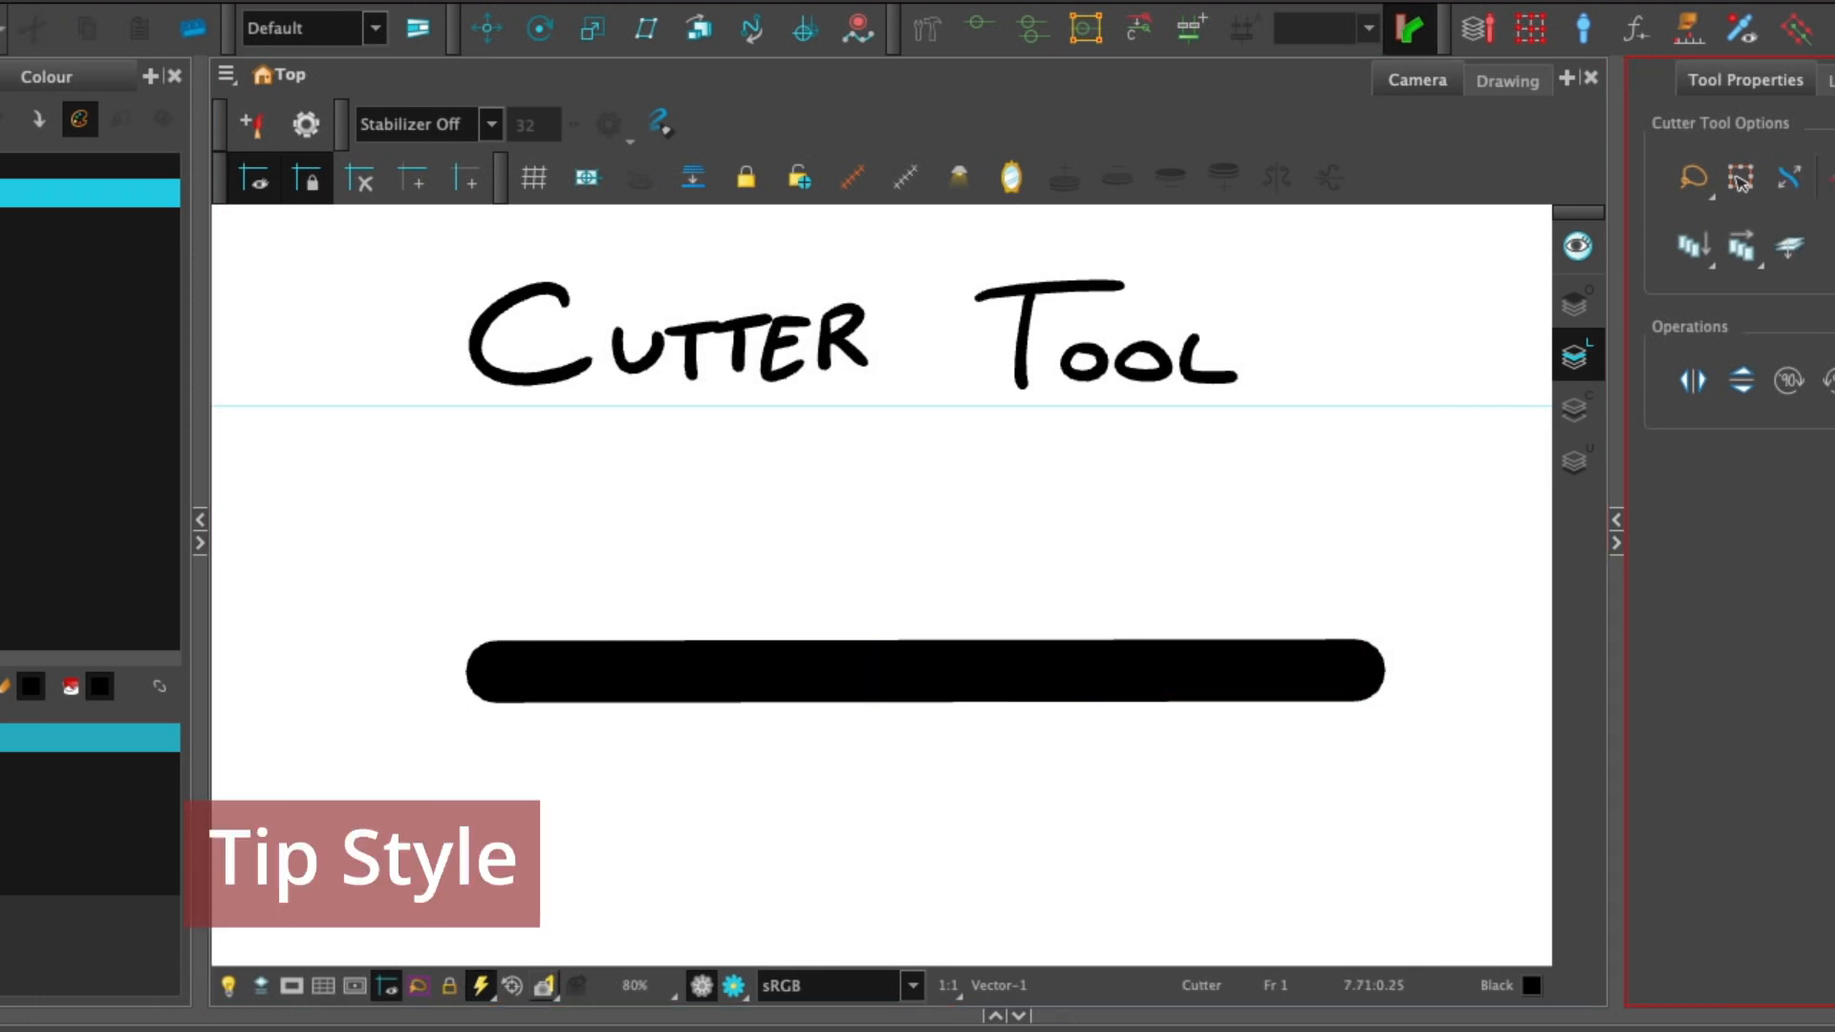
{"action": "left_click", "coordinate": [1834, 179]}
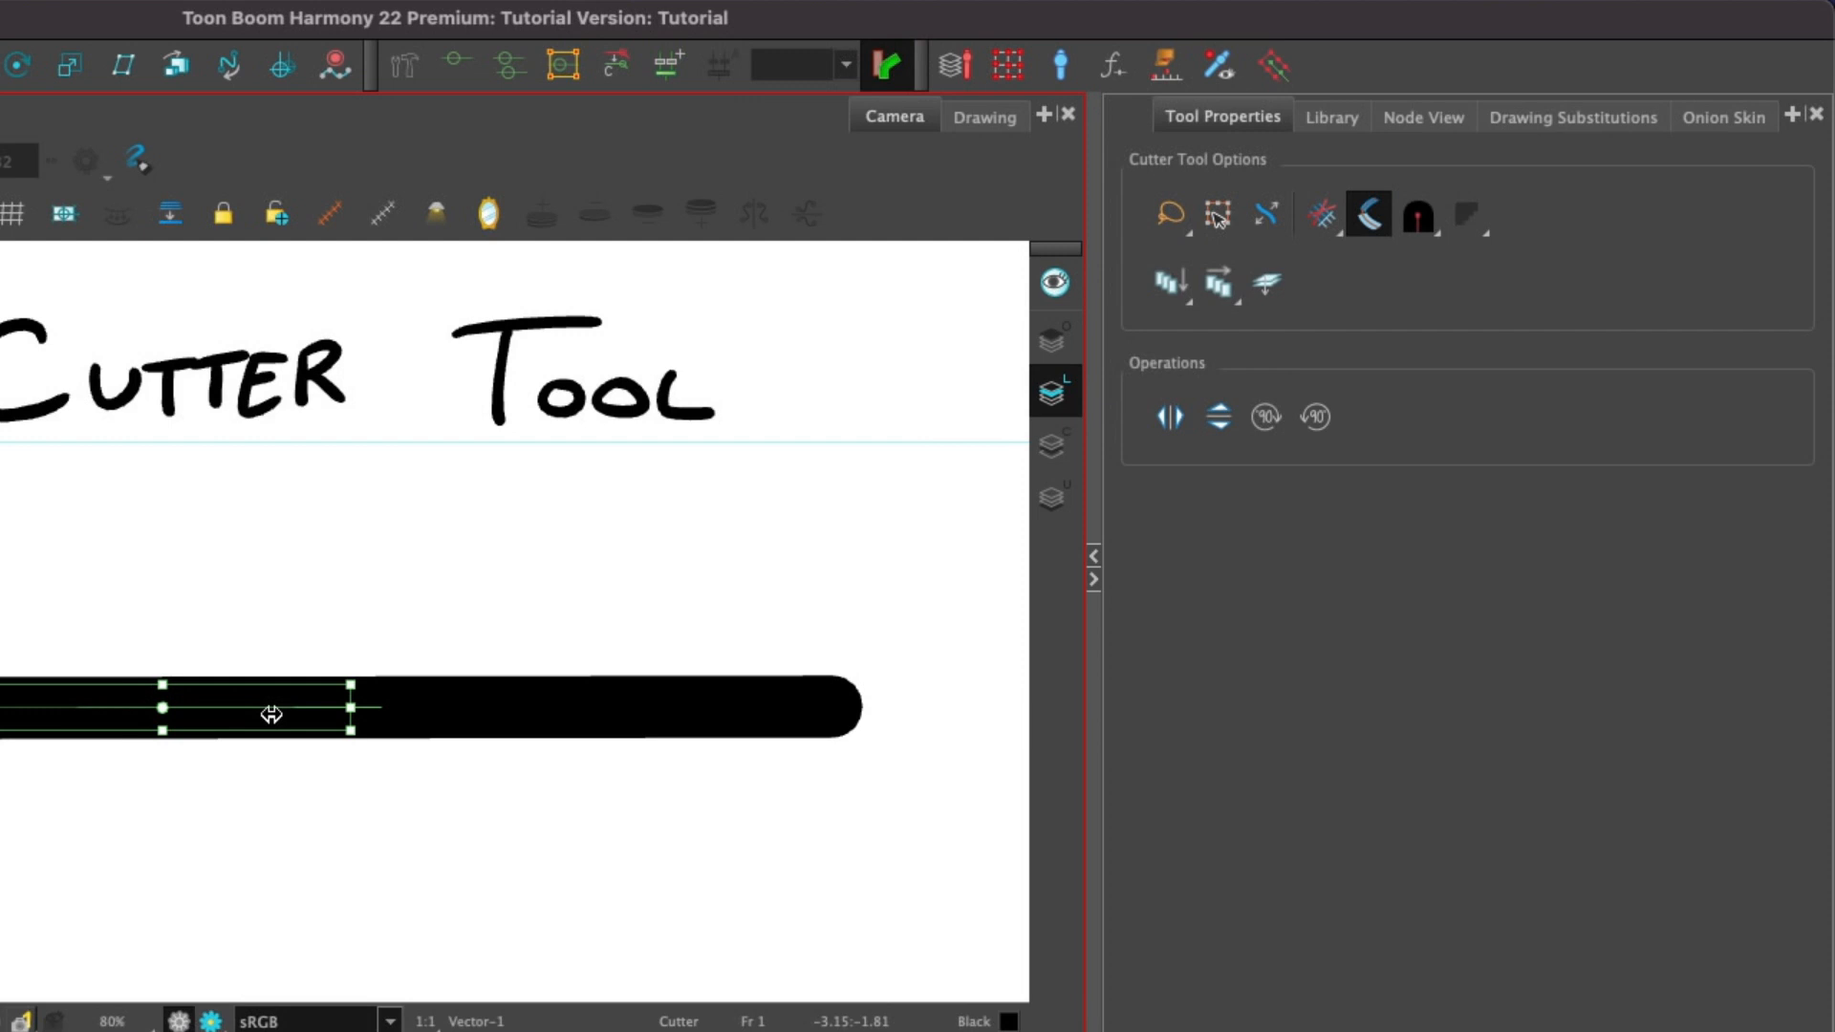
Cut the thick line with a Bevel tip style gesture and undo the cuts.
{"action": "left_click_drag", "start_coordinate": [284, 708], "coordinate": [201, 699]}
{"action": "key", "text": "super+z"}
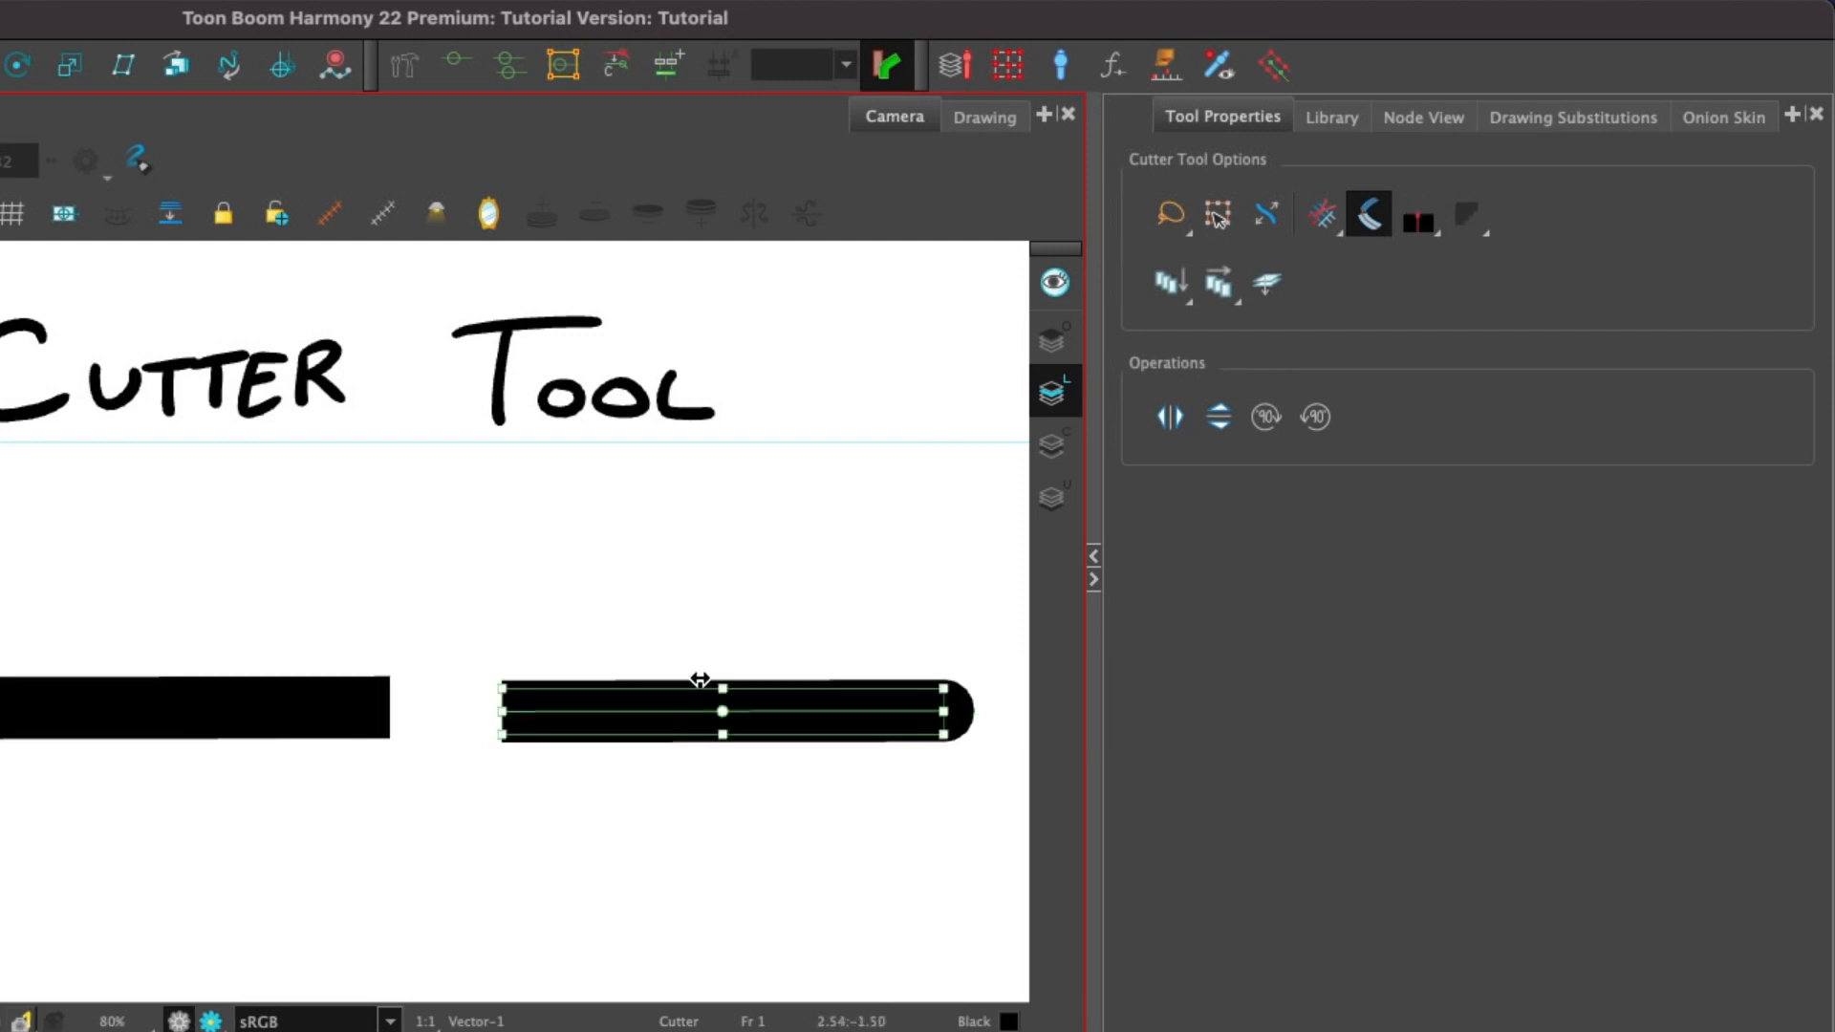
{"action": "key", "text": "super+z"}
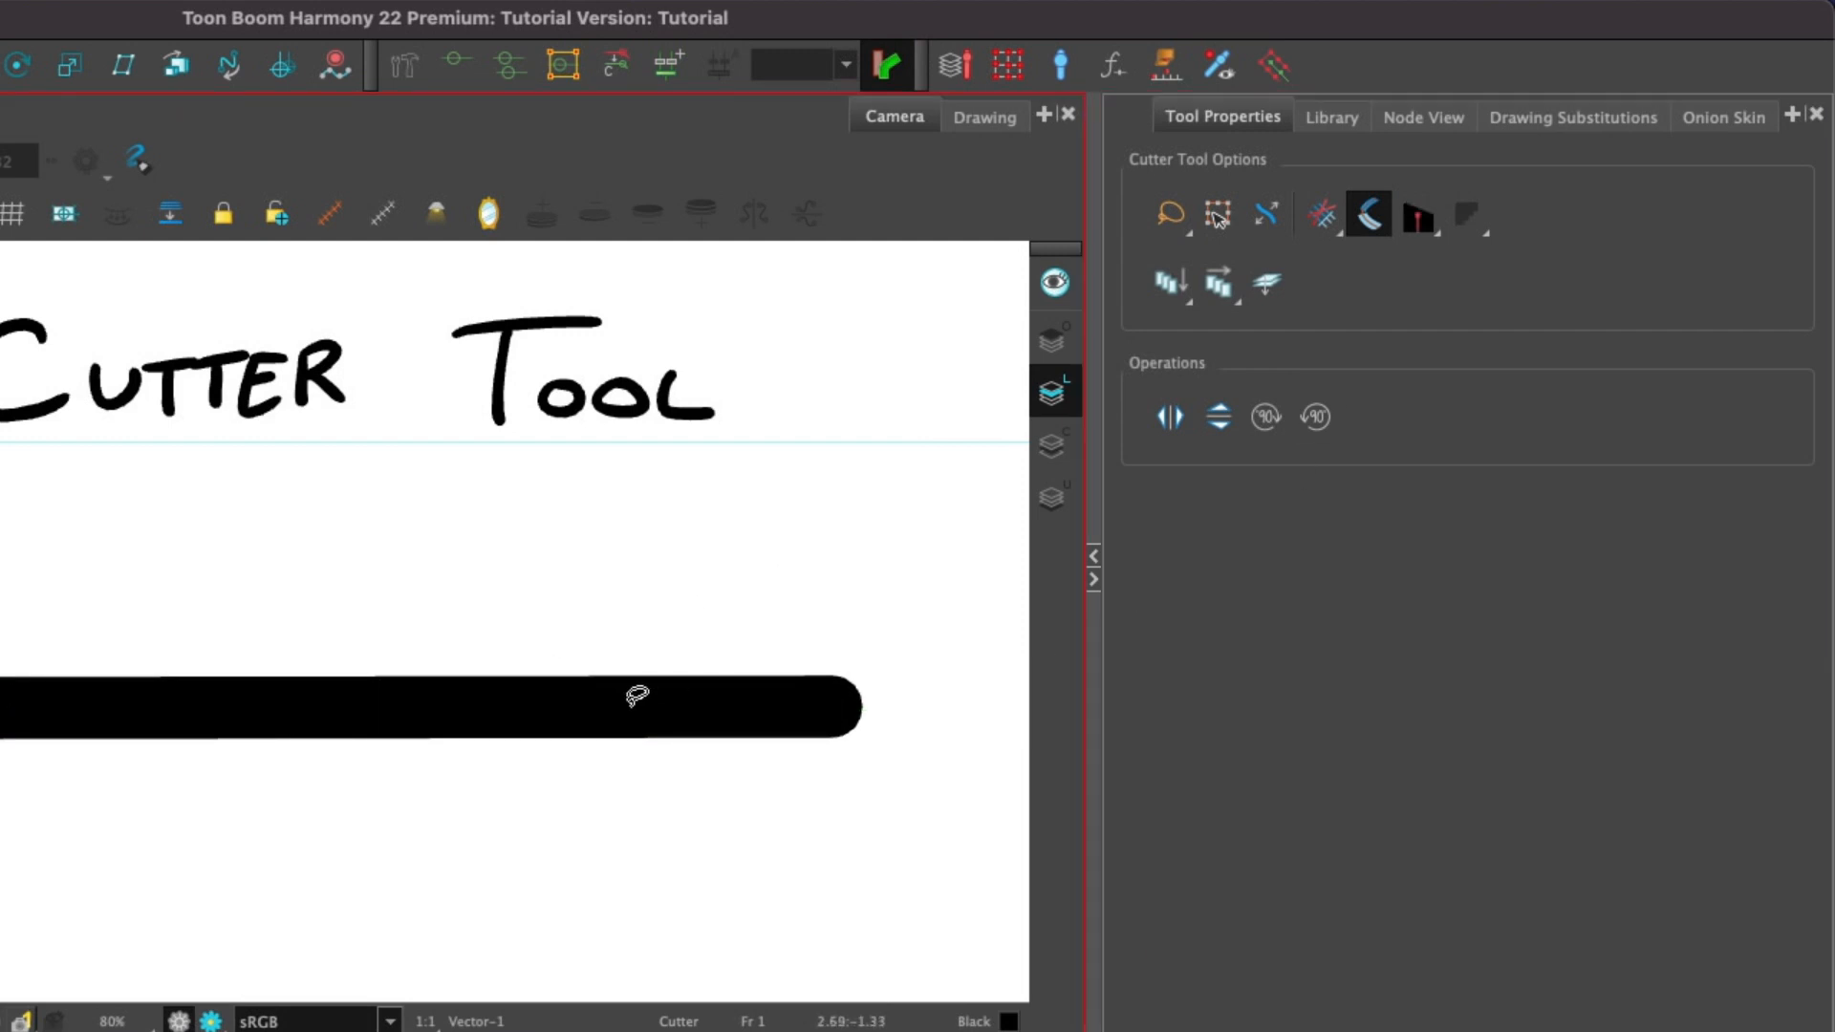
Lasso-cut a segment of the thick line, drag it aside, and undo the cut.
{"action": "left_click", "coordinate": [633, 705]}
{"action": "left_click_drag", "start_coordinate": [585, 707], "coordinate": [637, 703]}
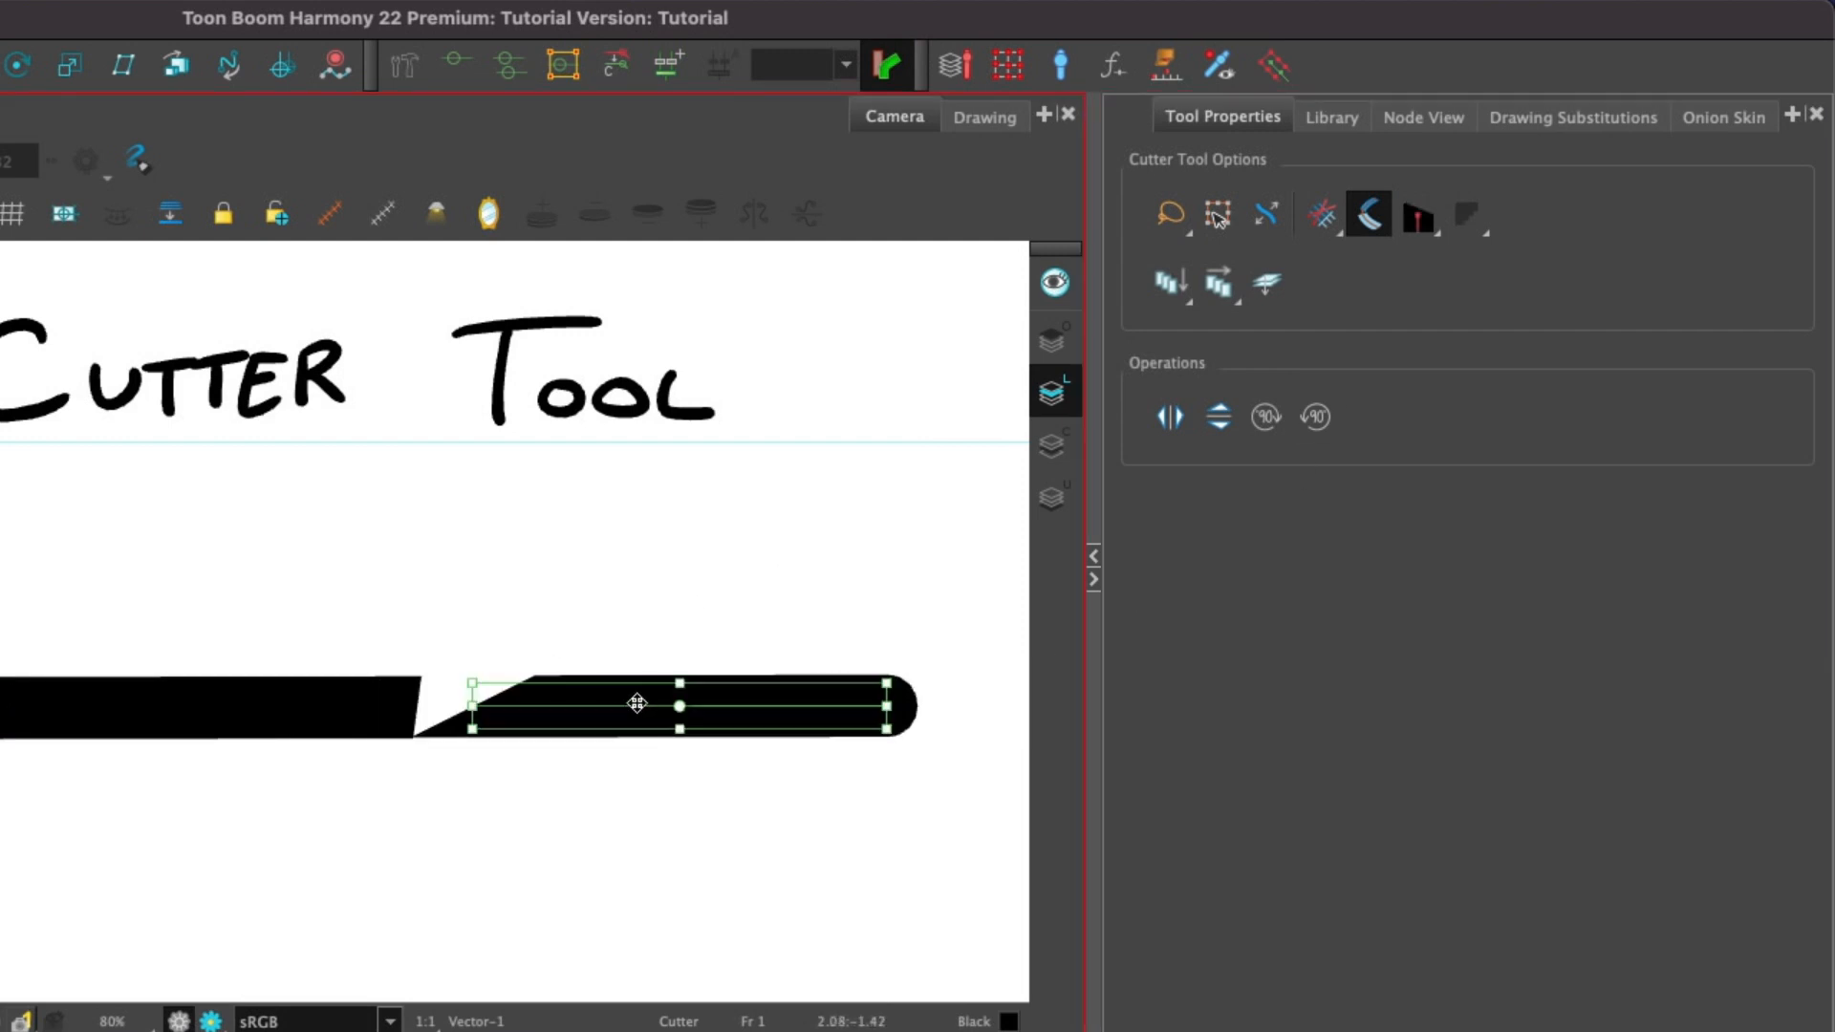
{"action": "key", "text": "super+z"}
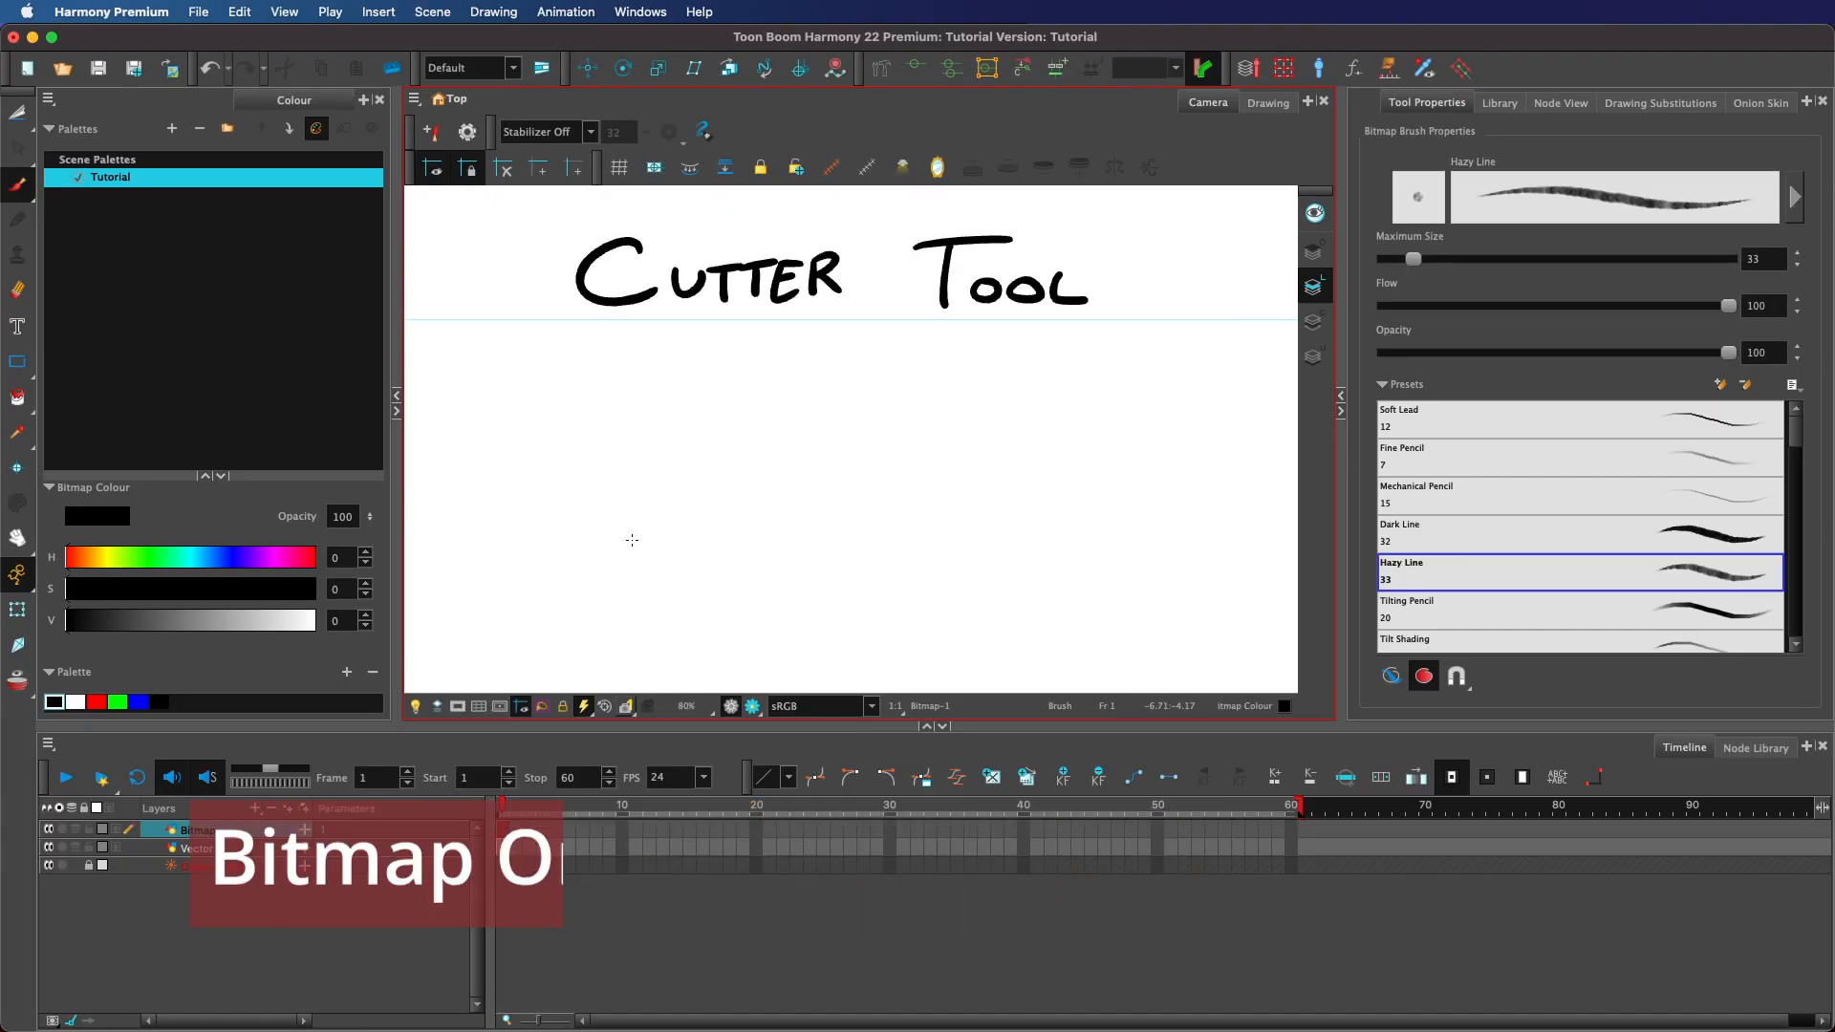
Scribble a Hazy Line stroke on the bitmap layer, then switch to the Cutter with Antialiasing On.
{"action": "mouse_move", "coordinate": [777, 438]}
{"action": "left_mouse_down"}
{"action": "mouse_move", "coordinate": [764, 506]}
{"action": "mouse_move", "coordinate": [927, 521]}
{"action": "left_mouse_up"}
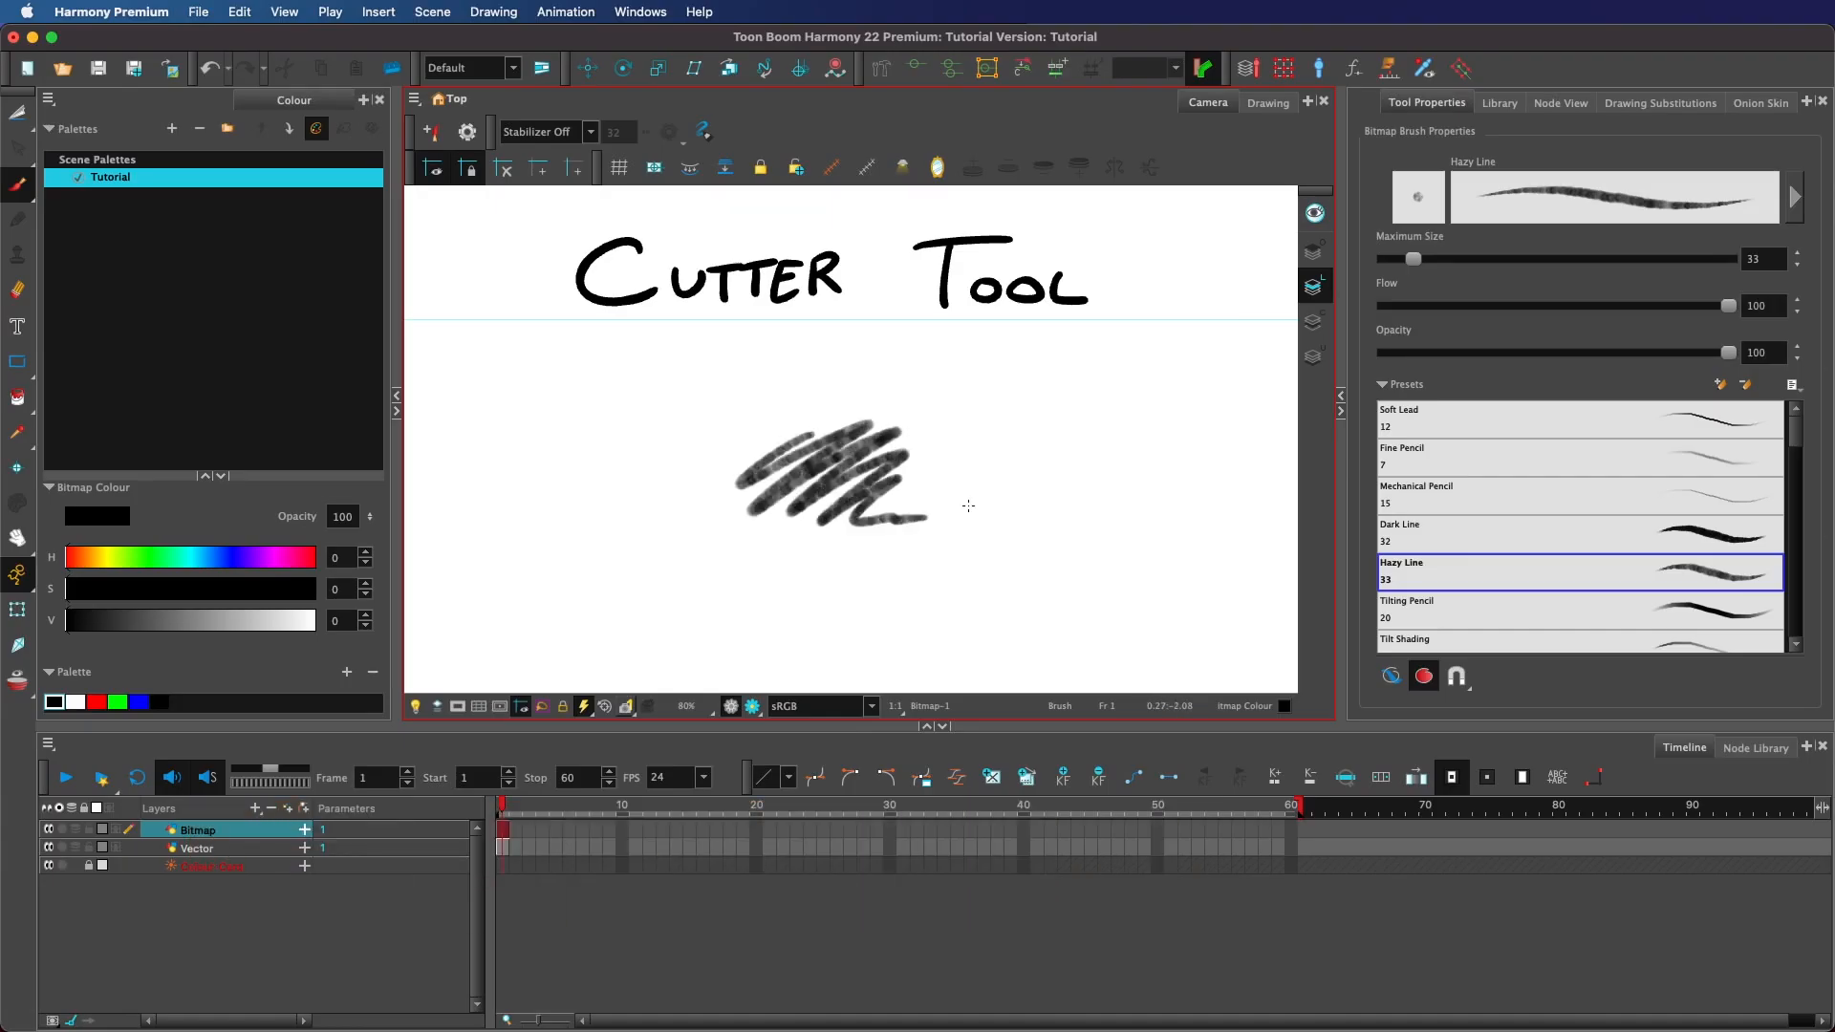
{"action": "key", "text": "alt+t"}
{"action": "left_click", "coordinate": [1591, 170]}
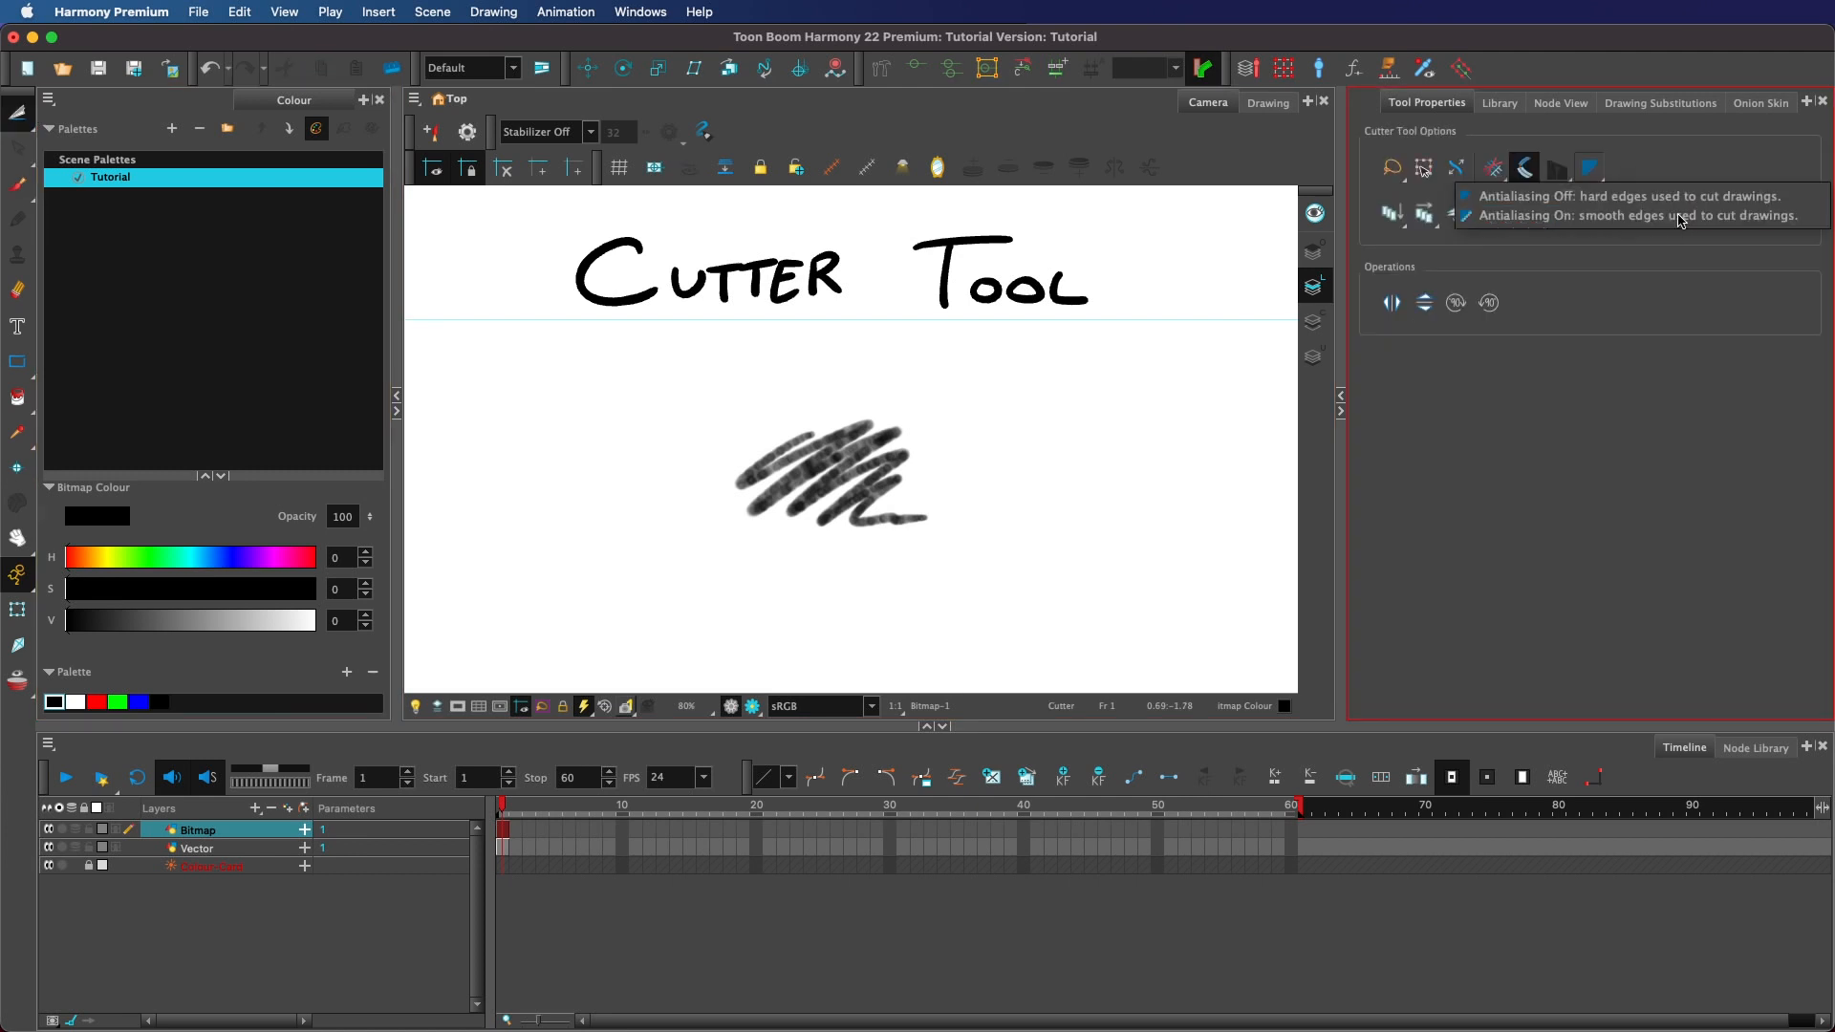
{"action": "left_click", "coordinate": [1671, 216]}
Lasso-cut the scribble's lower-right strokes and drag them slightly aside.
{"action": "scroll", "coordinate": [1007, 483], "scroll_direction": "up", "scroll_amount": 5}
{"action": "scroll", "coordinate": [1044, 503], "scroll_direction": "up", "scroll_amount": 3}
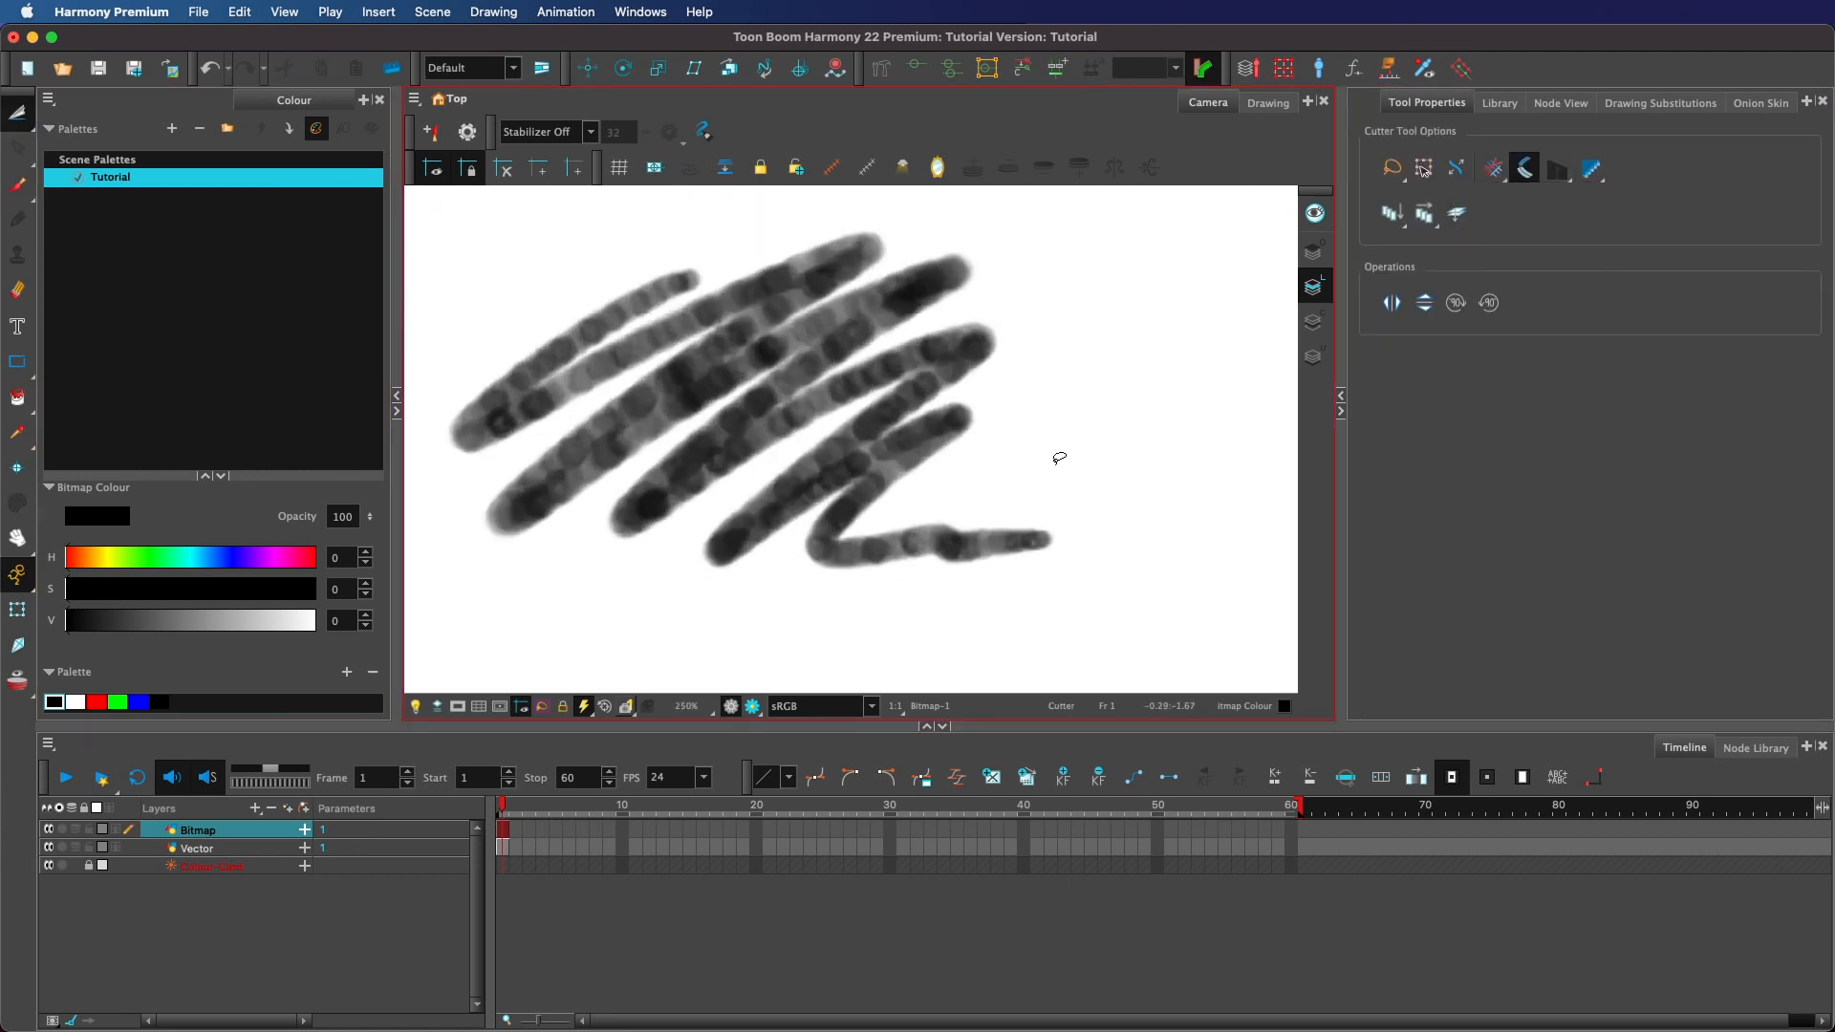
{"action": "mouse_move", "coordinate": [1154, 430]}
{"action": "left_mouse_down"}
{"action": "mouse_move", "coordinate": [1263, 635]}
{"action": "mouse_move", "coordinate": [1157, 457]}
{"action": "left_mouse_up"}
{"action": "left_click_drag", "start_coordinate": [896, 457], "coordinate": [1021, 481]}
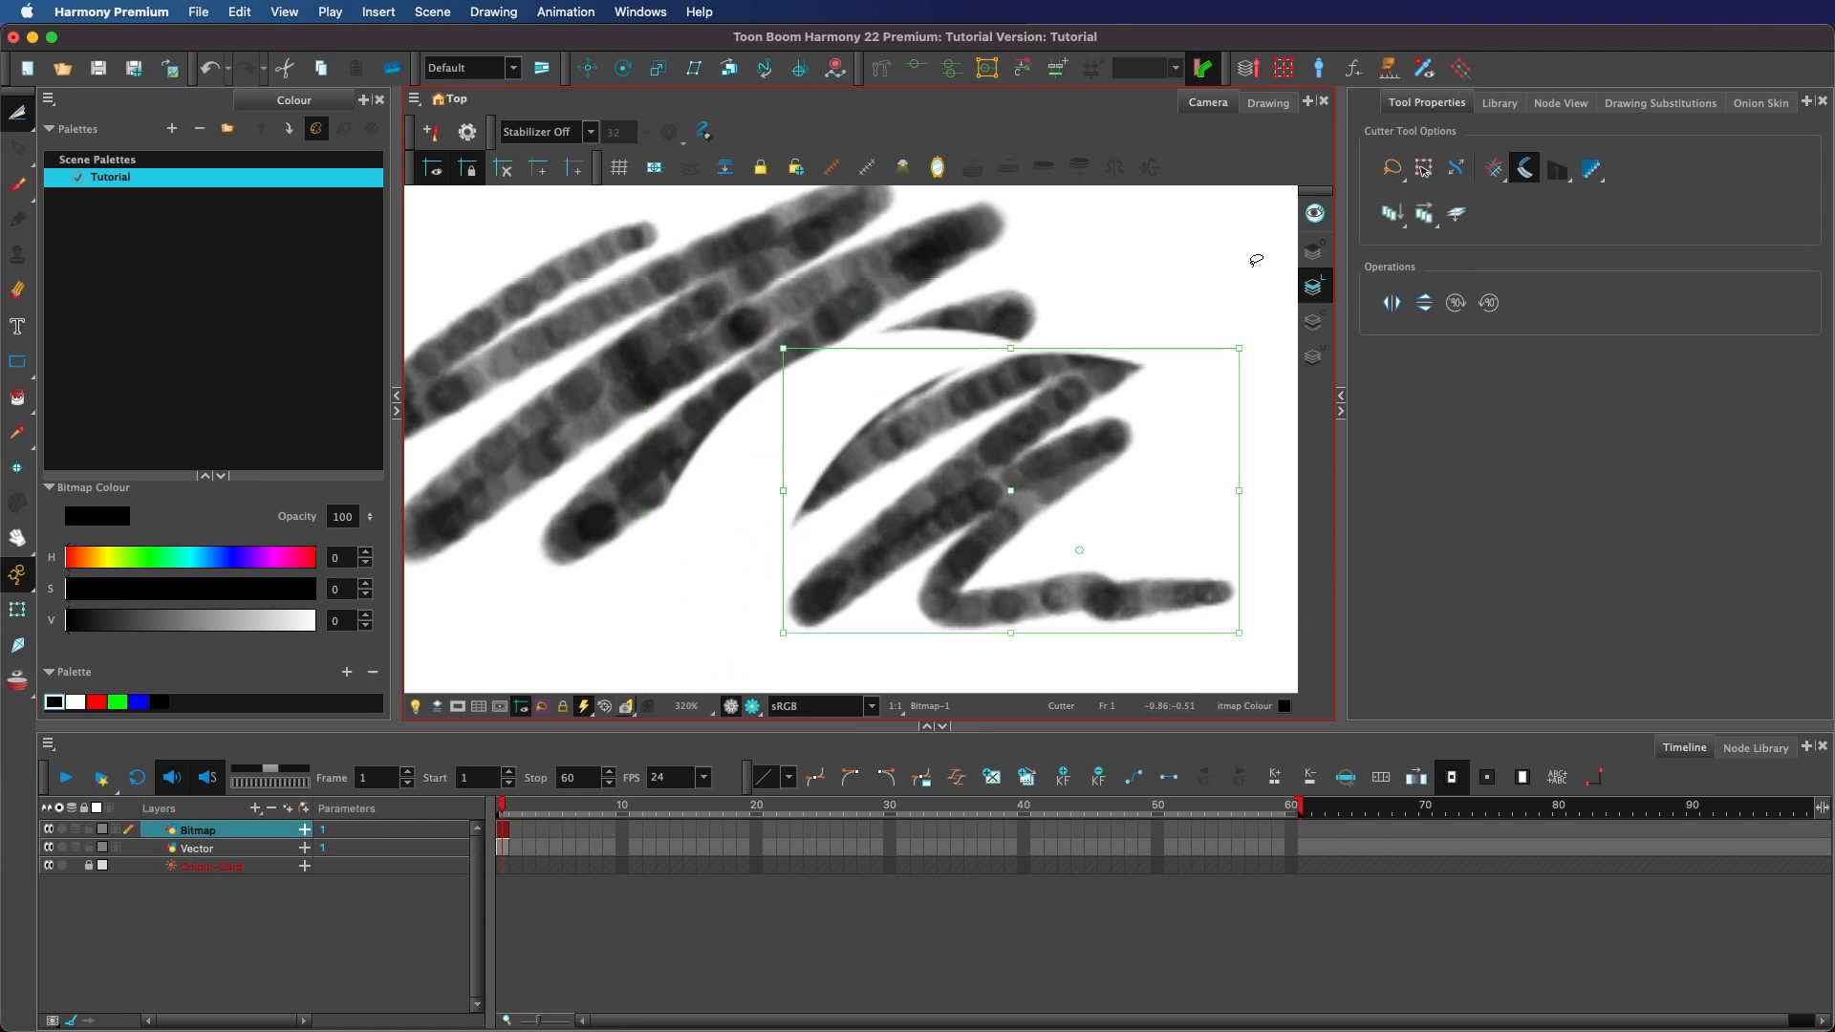
Switch antialiasing off and undo the earlier cut.
{"action": "left_click", "coordinate": [1597, 176]}
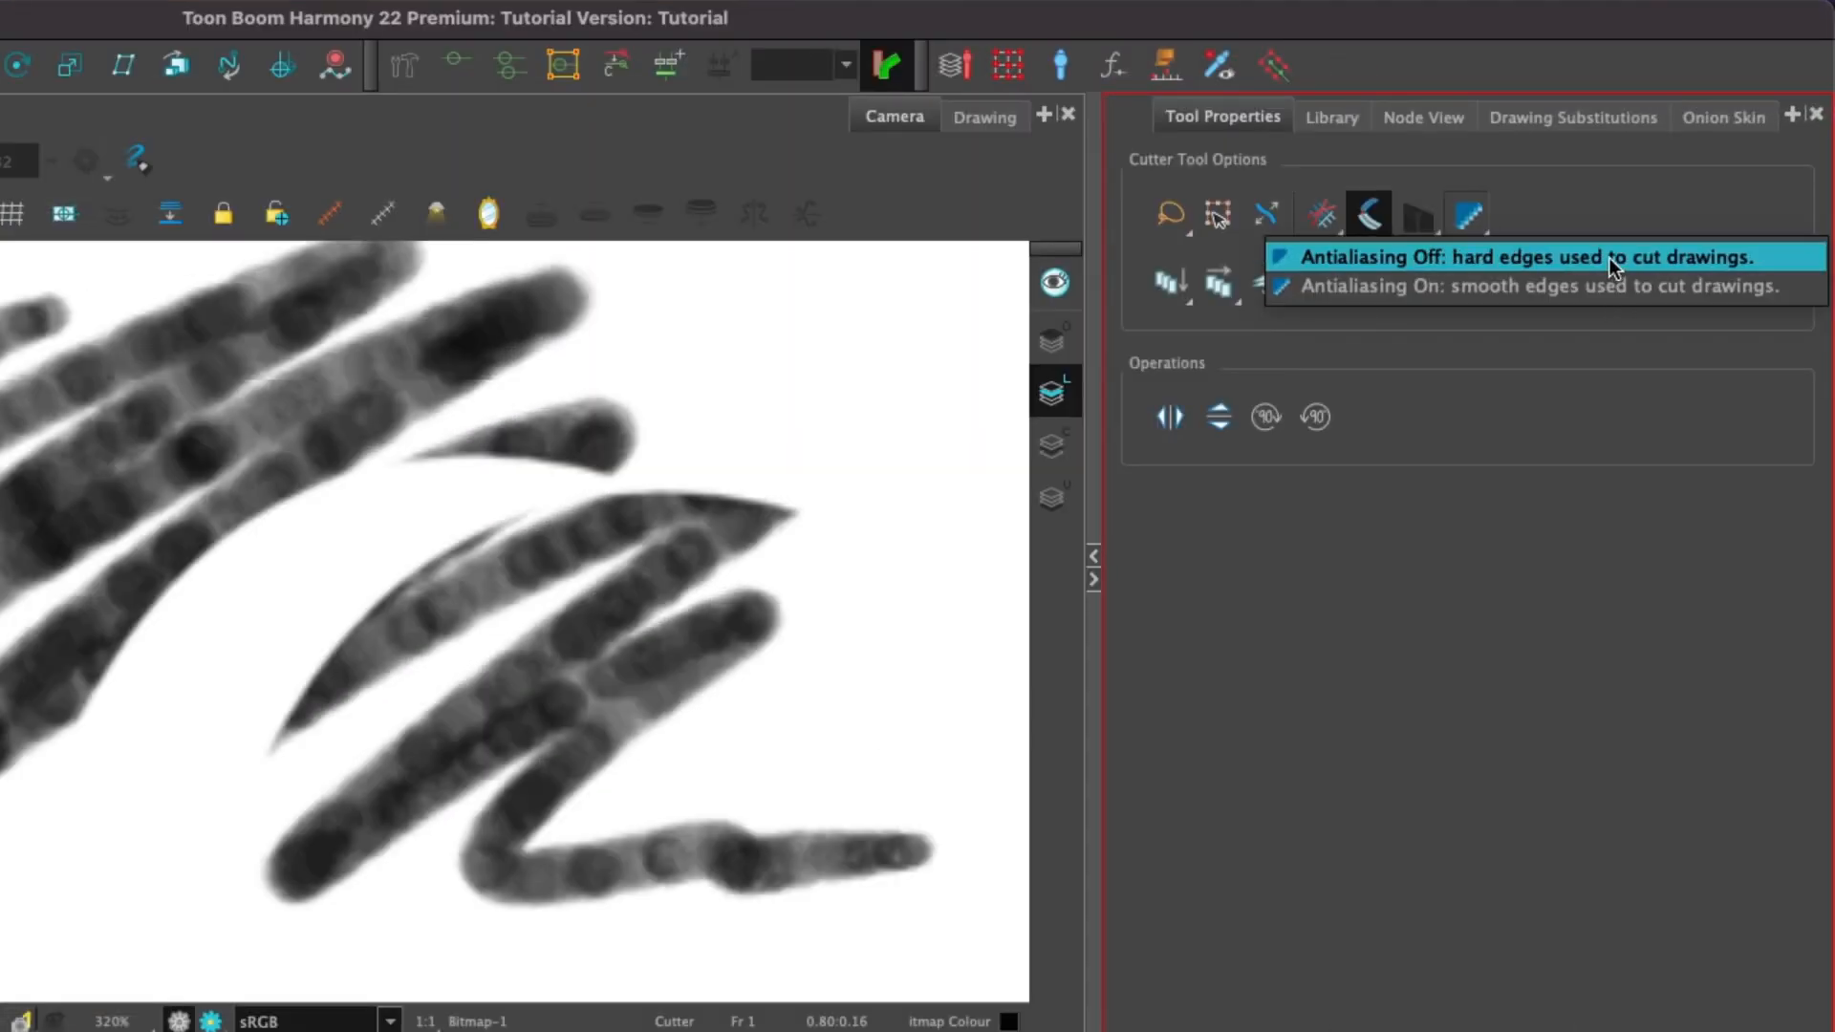
{"action": "left_click", "coordinate": [1609, 258]}
{"action": "key", "text": "super+z"}
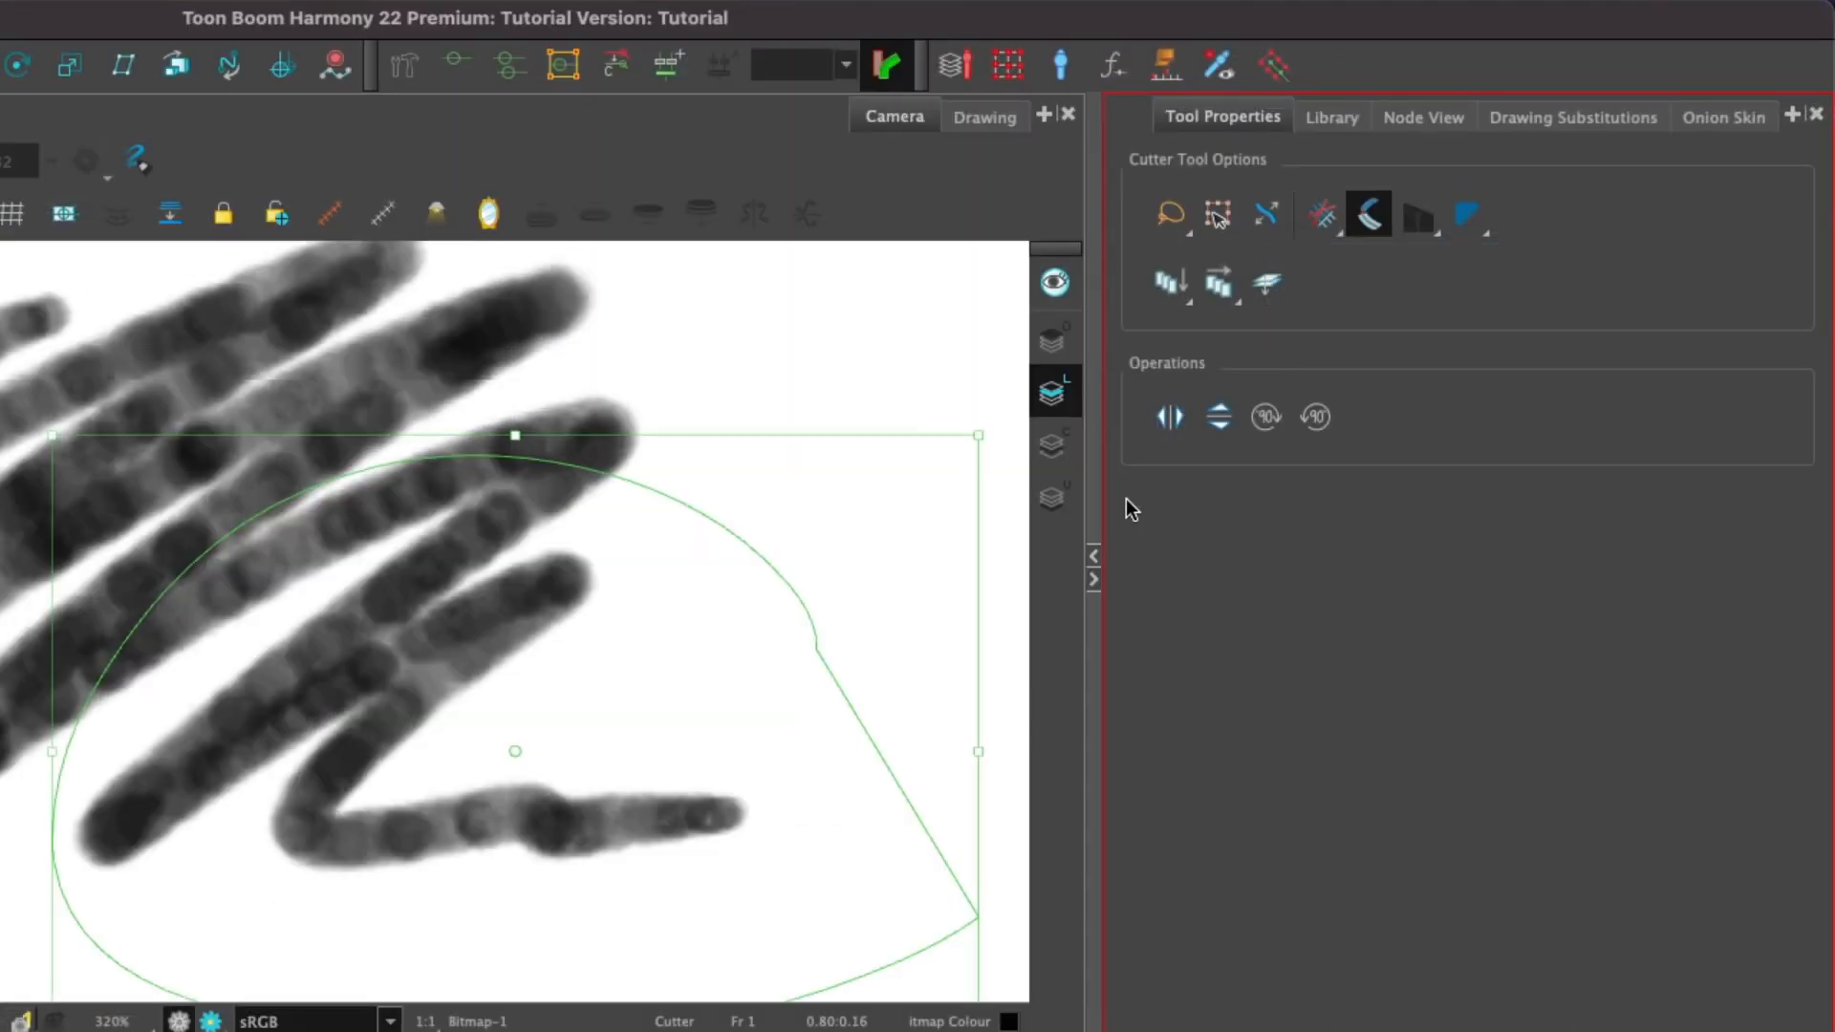
{"action": "key", "text": "super+z"}
Lasso-cut the scribble's lower-right strokes with hard edges and drag them aside.
{"action": "left_click_drag", "start_coordinate": [871, 613], "coordinate": [505, 519]}
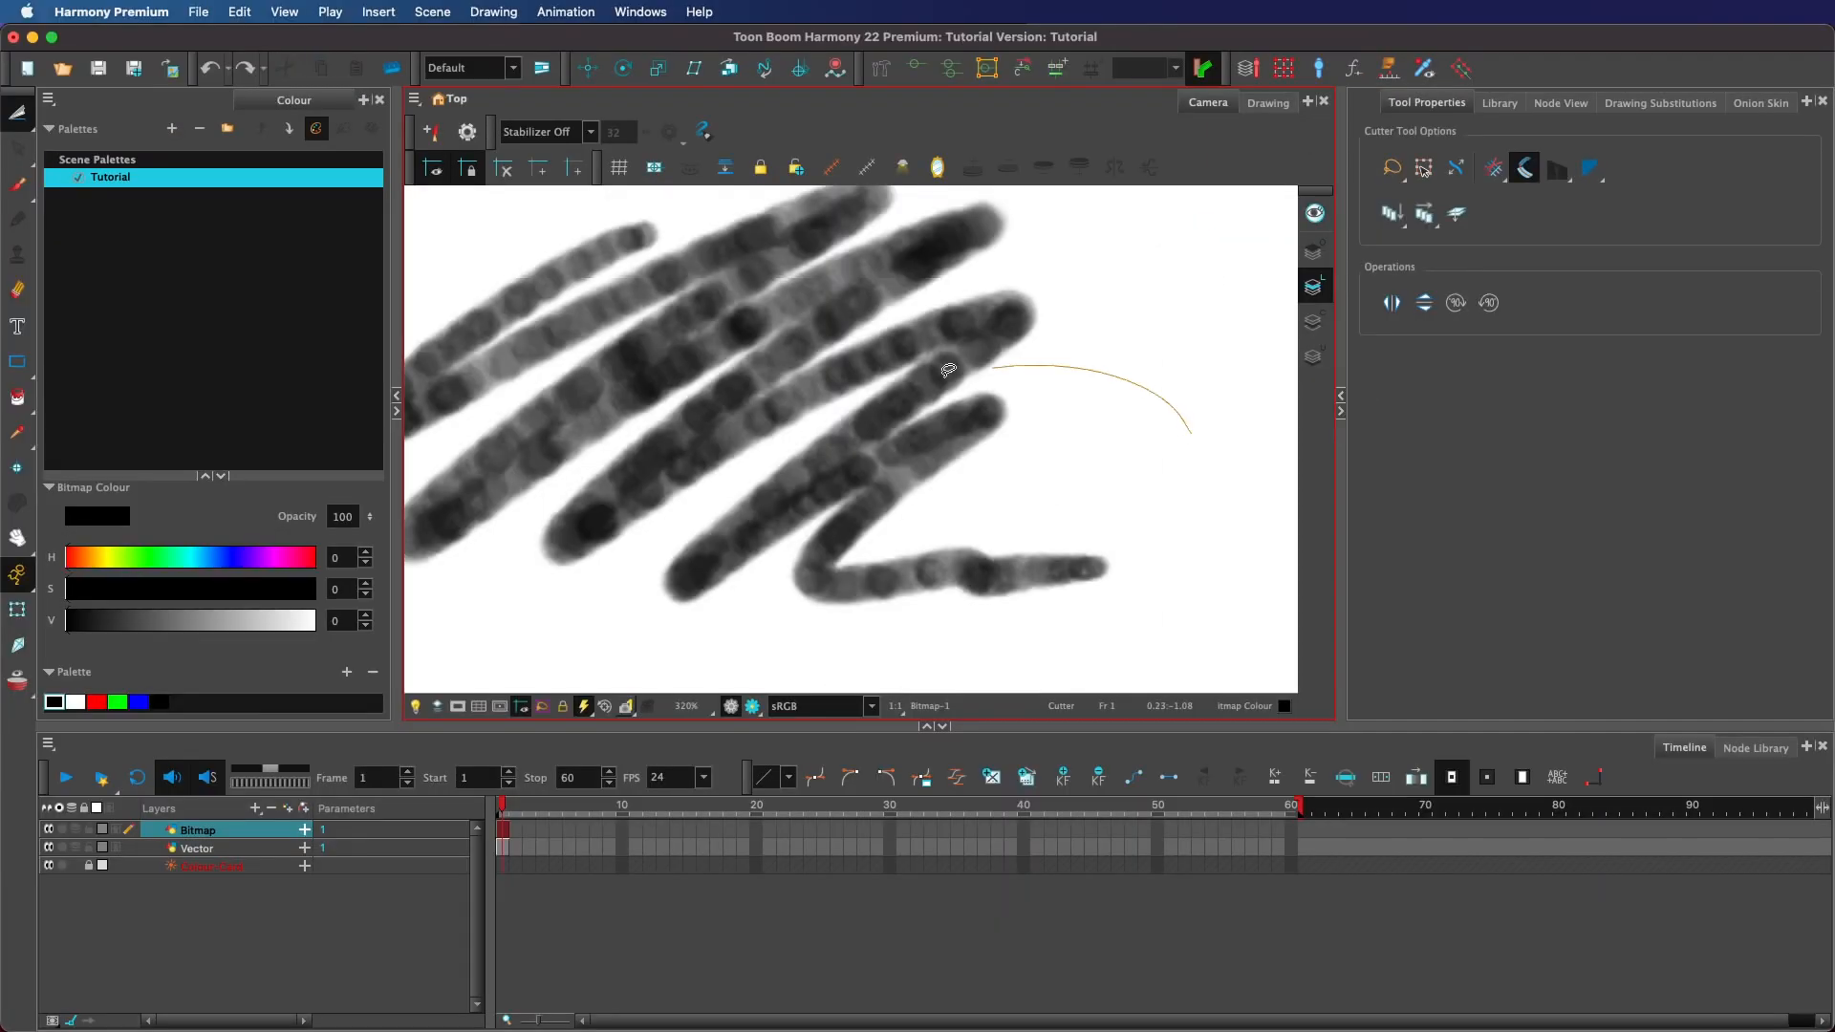
{"action": "left_click_drag", "start_coordinate": [948, 369], "coordinate": [1125, 643]}
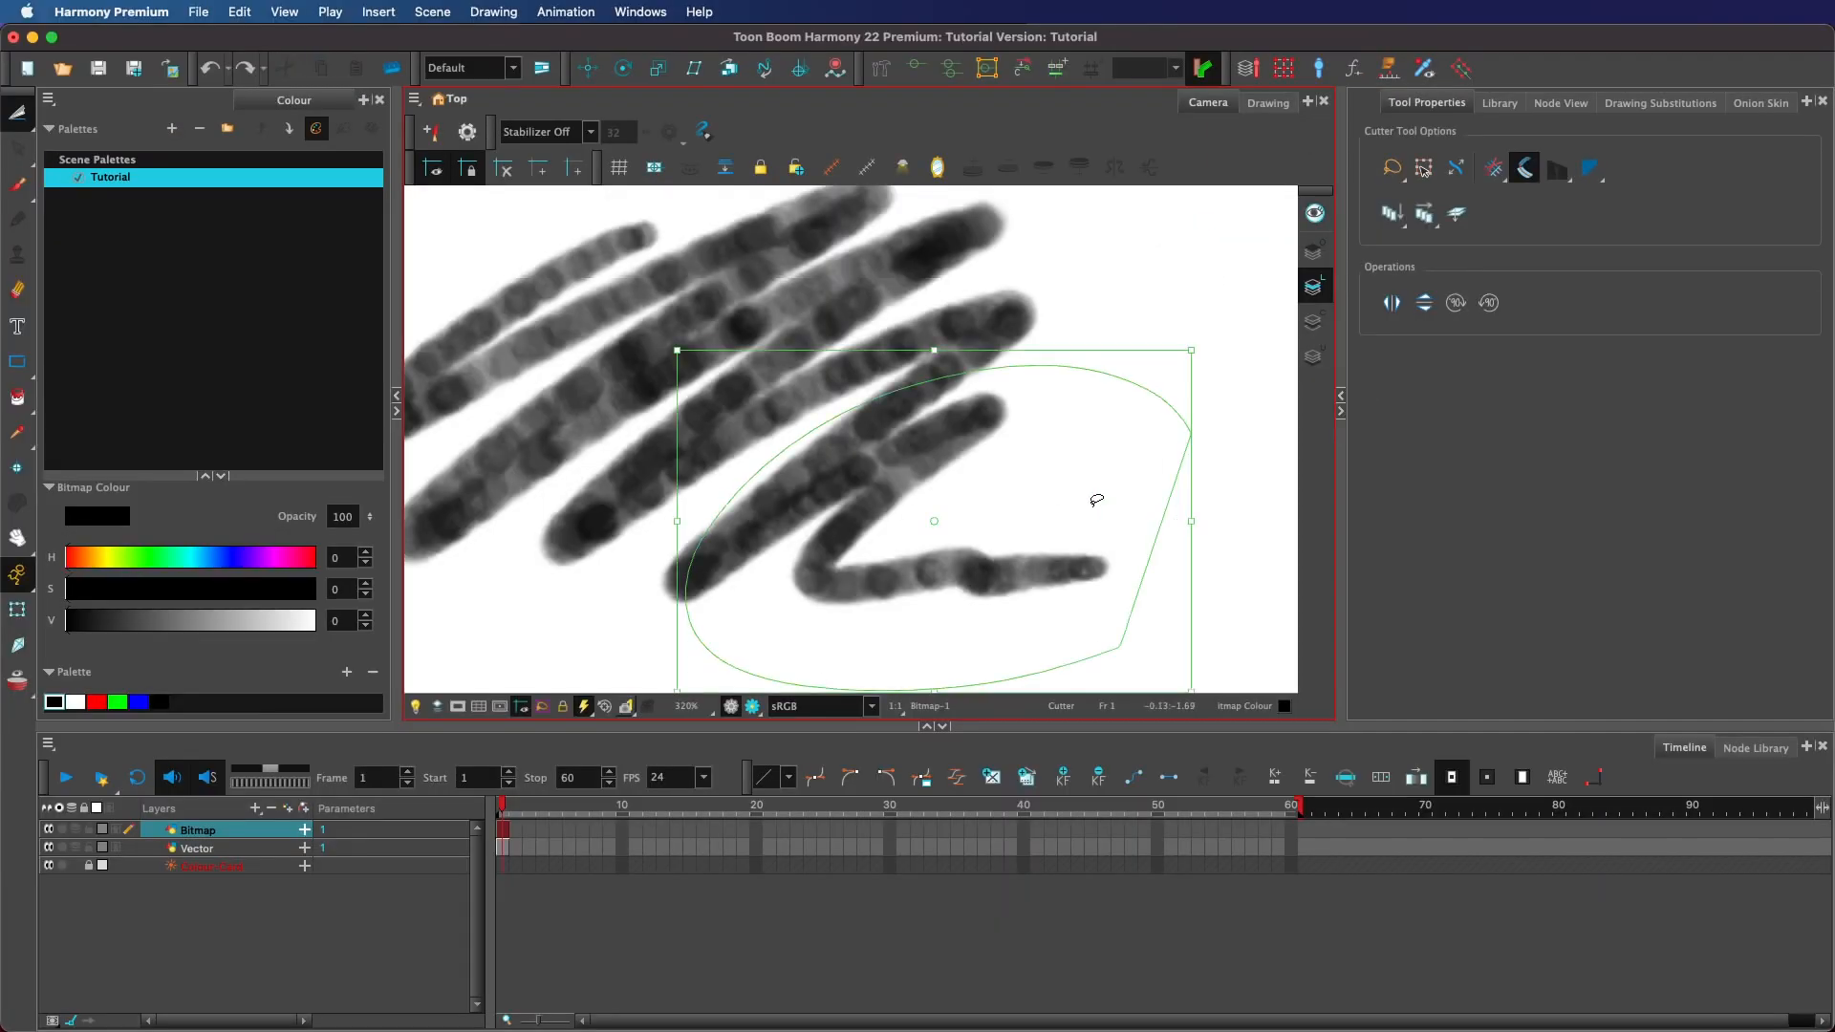
{"action": "left_click_drag", "start_coordinate": [1096, 500], "coordinate": [1245, 553]}
{"action": "left_click", "coordinate": [1190, 341]}
Undo the move and delete the lasso-selected portion of the scribble.
{"action": "key", "text": "1"}
{"action": "key", "text": "1"}
{"action": "key", "text": "1"}
{"action": "key", "text": "1"}
{"action": "key", "text": "1"}
{"action": "key", "text": "1"}
{"action": "key", "text": "1"}
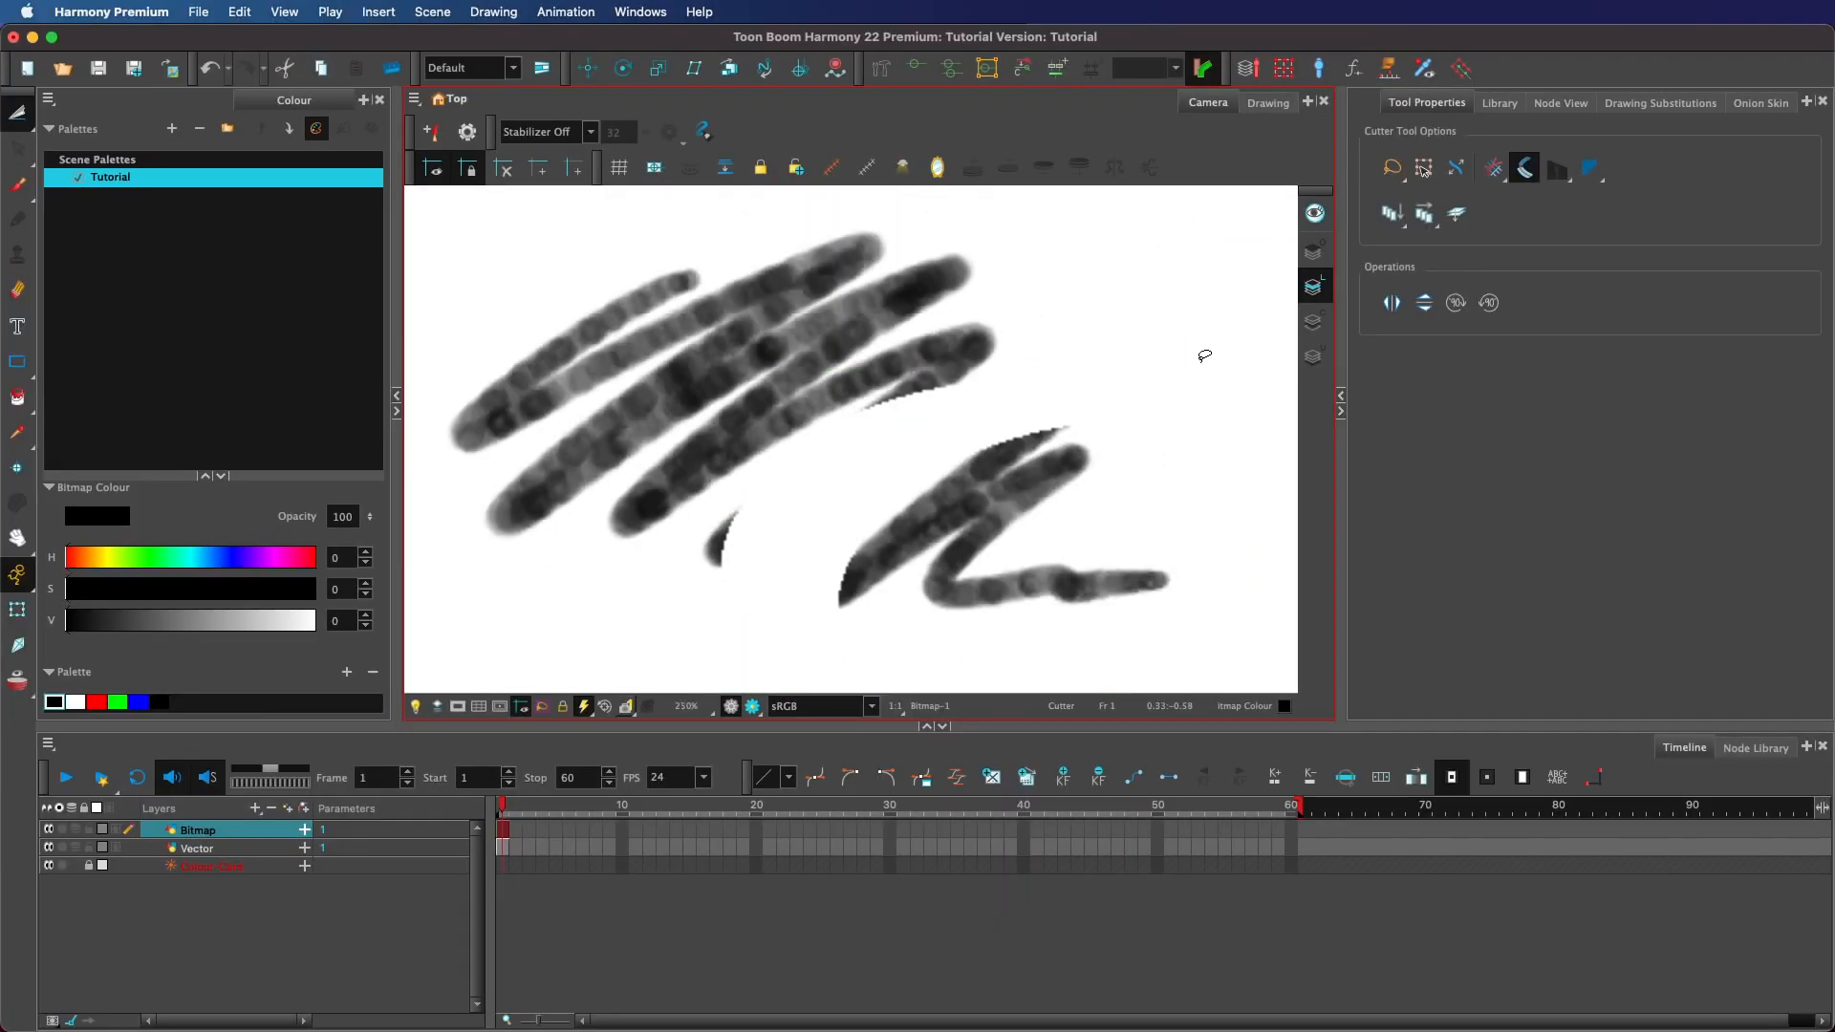
{"action": "key", "text": "space"}
{"action": "key", "text": "2"}
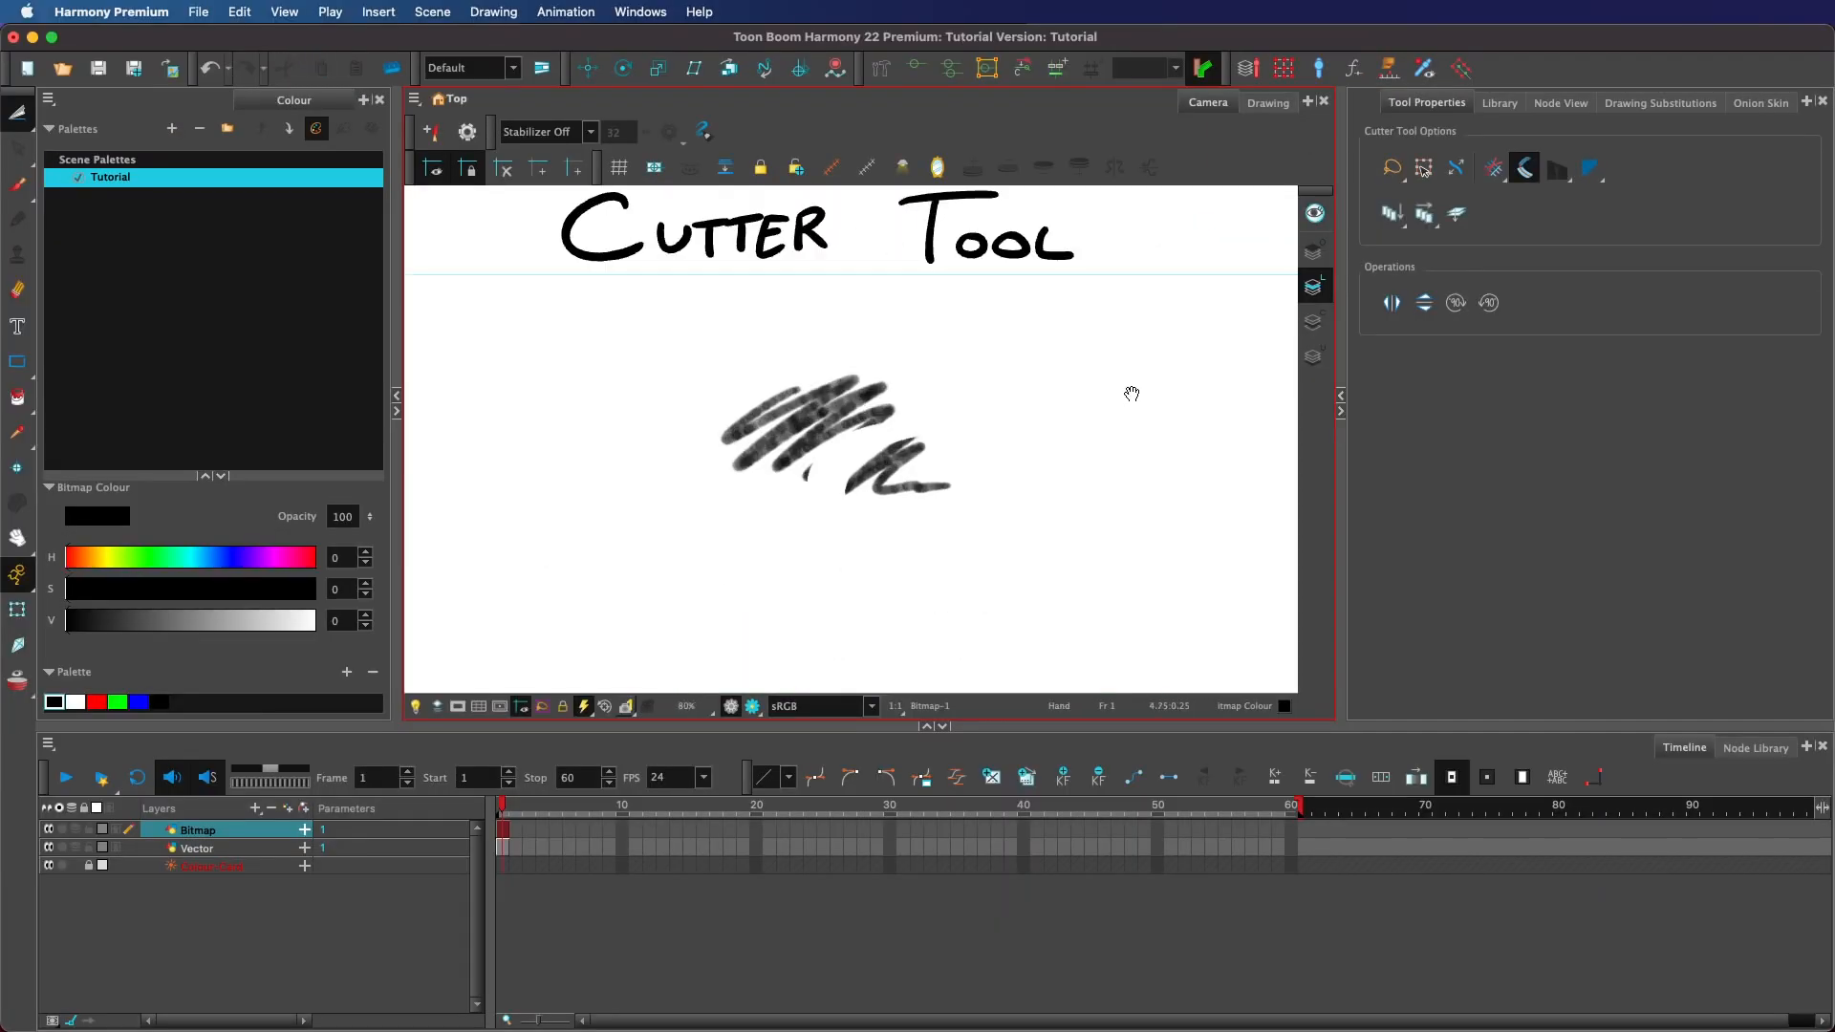
{"action": "left_click_drag", "start_coordinate": [1131, 393], "coordinate": [1134, 426]}
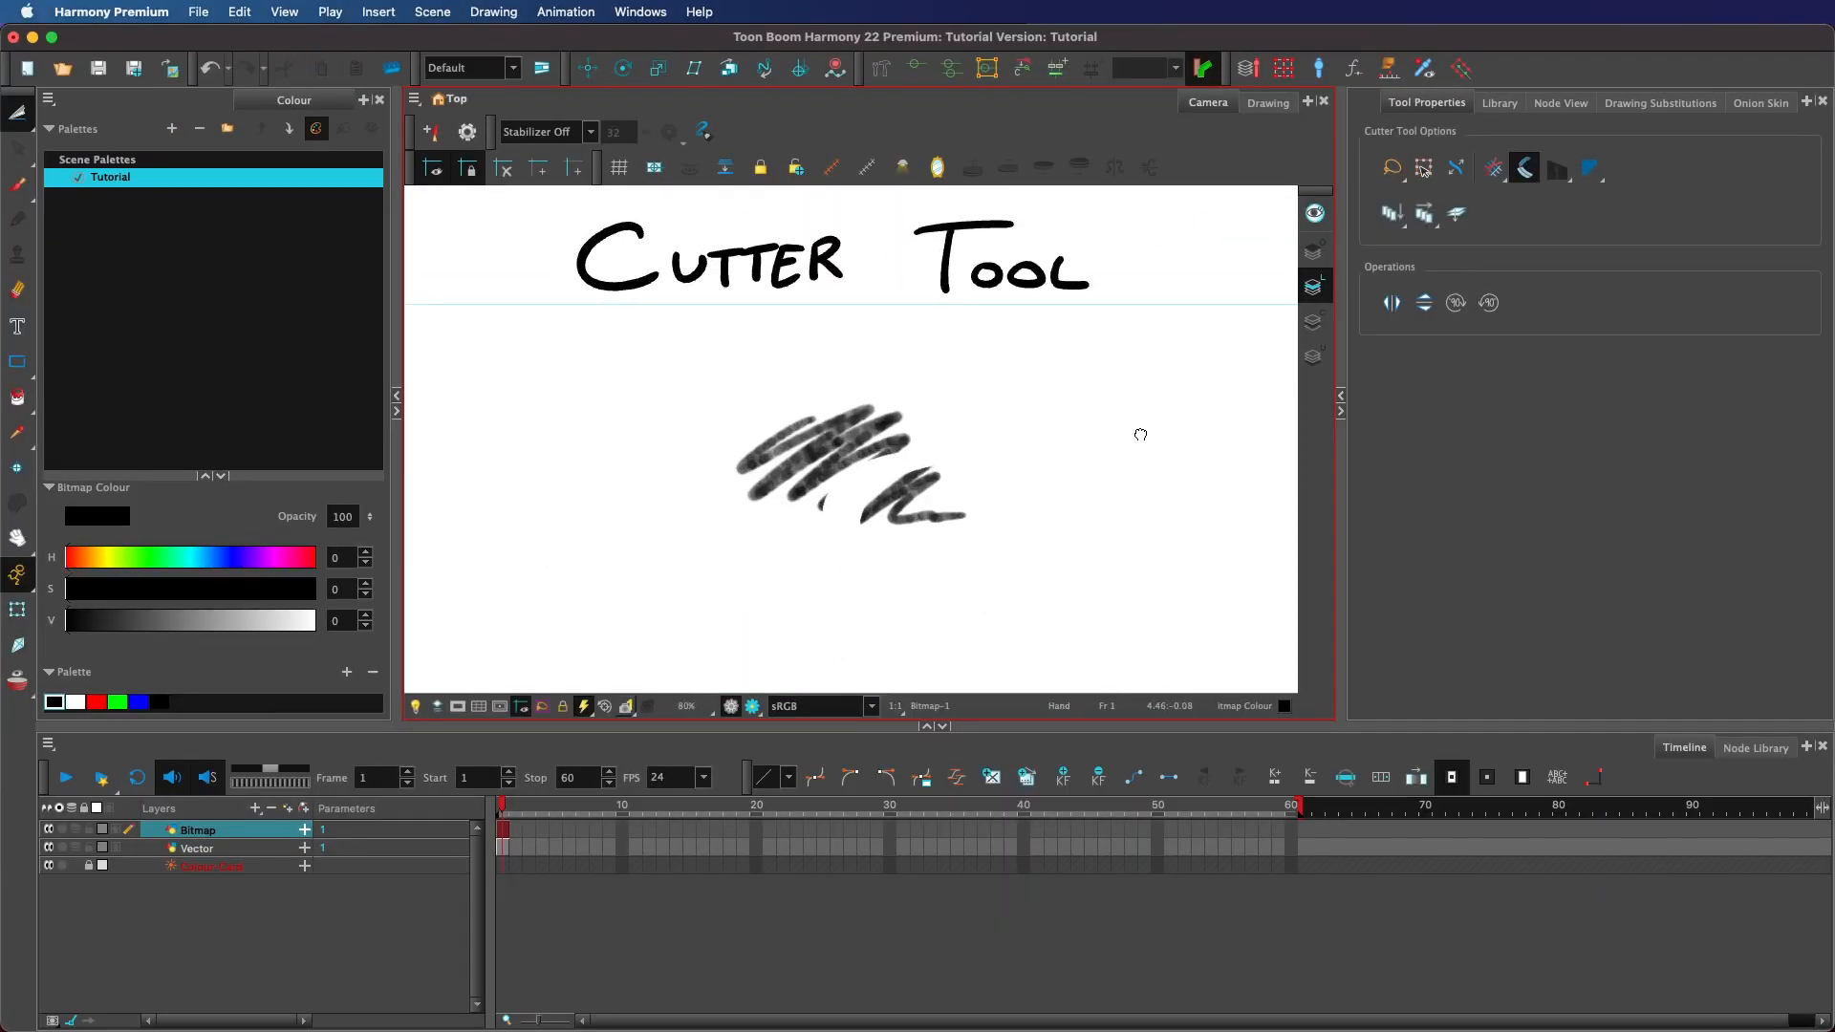
{"action": "key", "text": "super+z"}
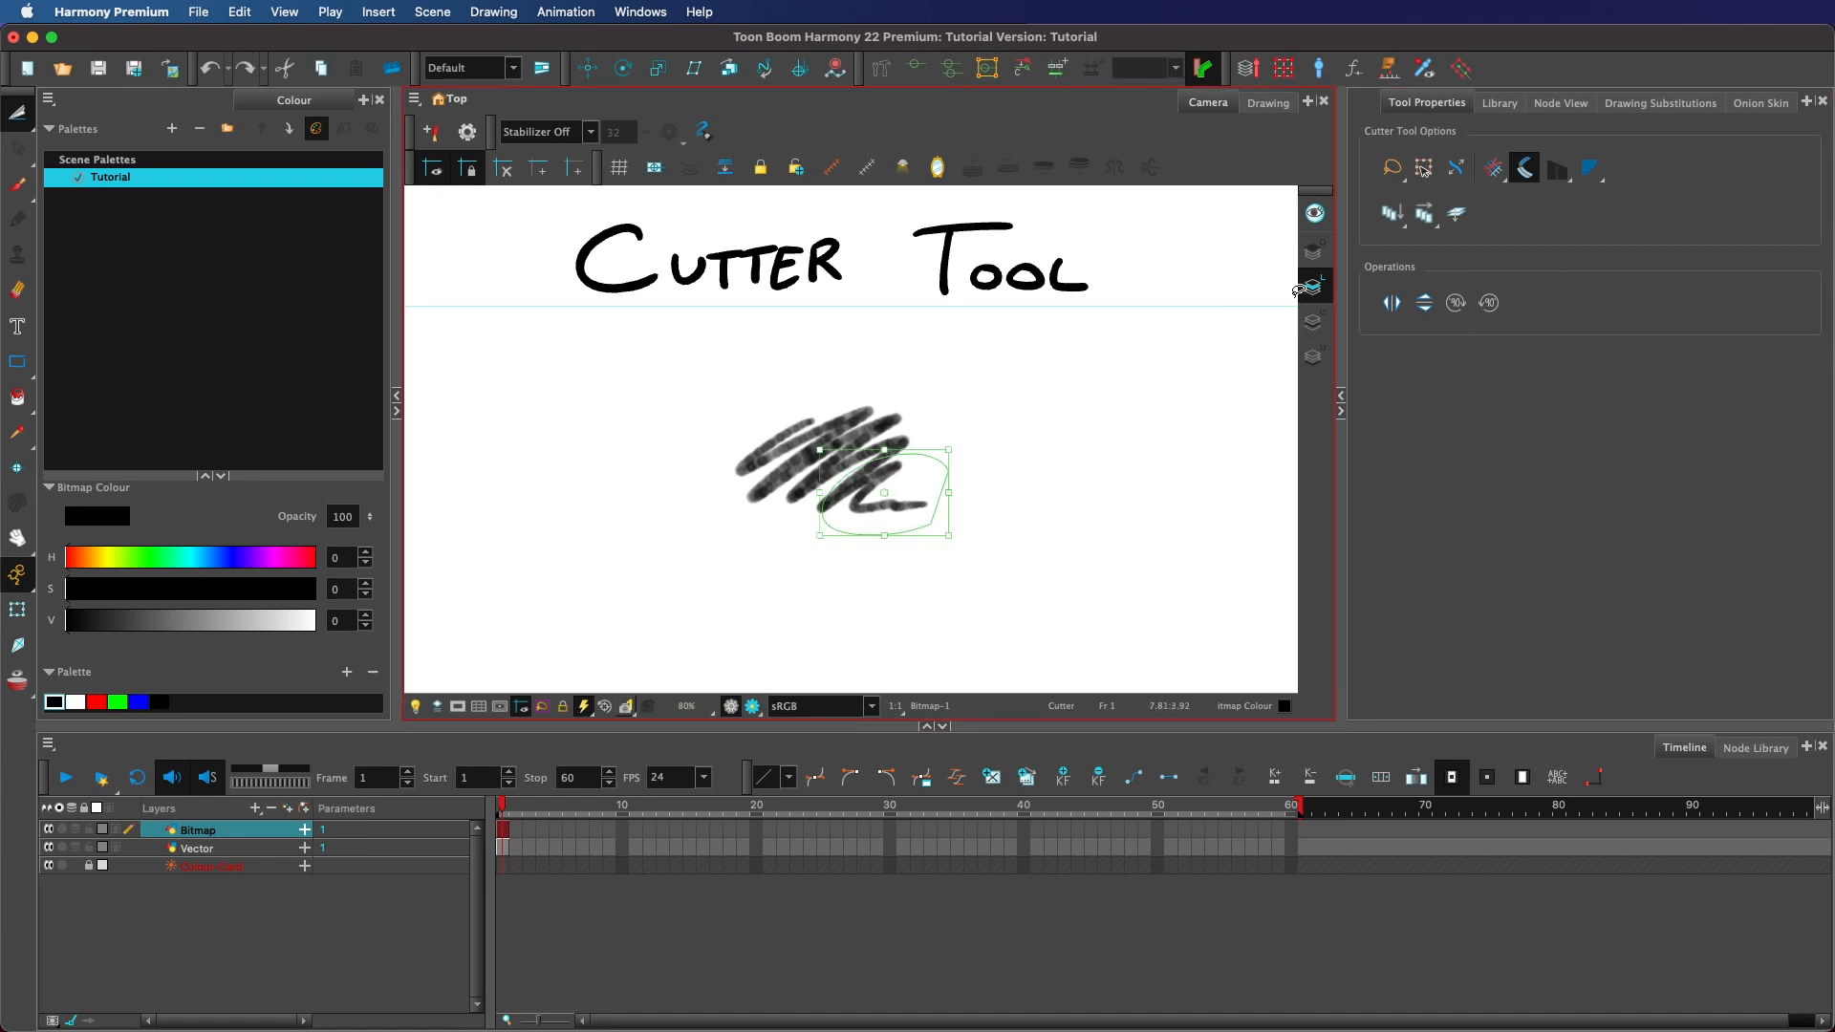
{"action": "key", "text": "Delete"}
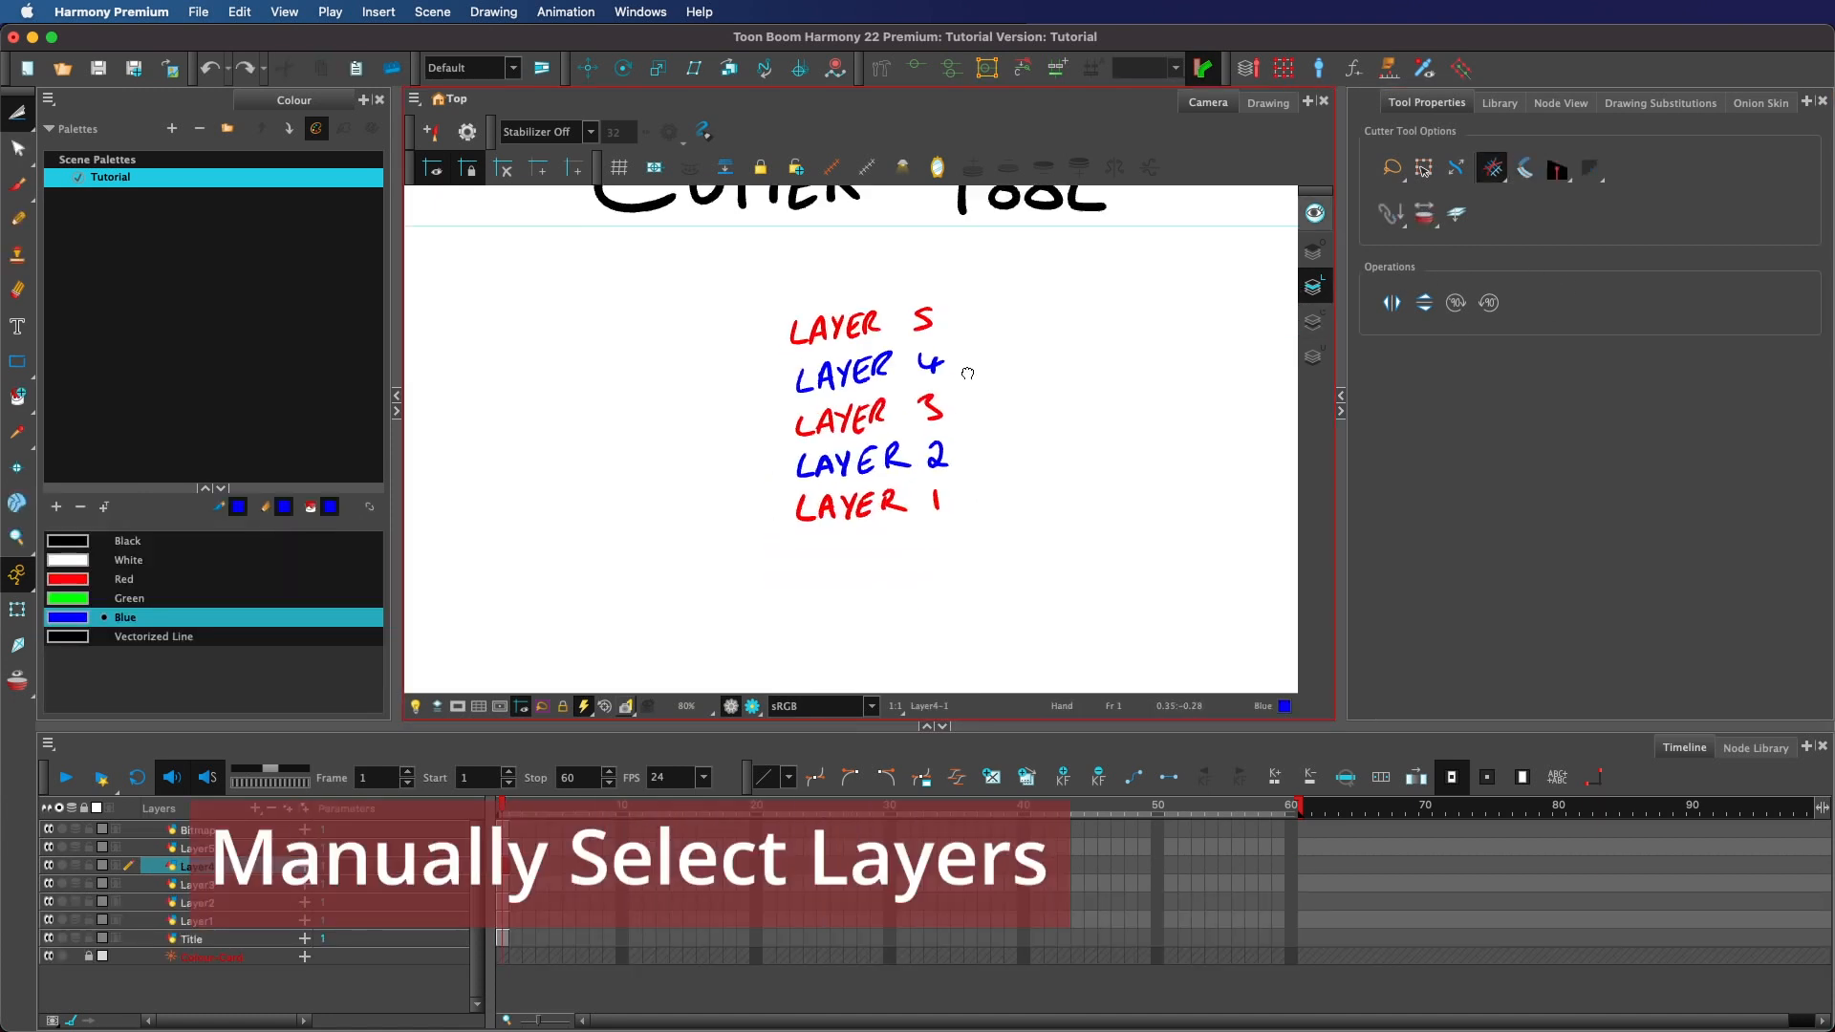
Select Layer4, Layer2 and Layer1 together and cut through their drawings with a lasso gesture.
{"action": "scroll", "coordinate": [969, 380], "scroll_direction": "up", "scroll_amount": 1}
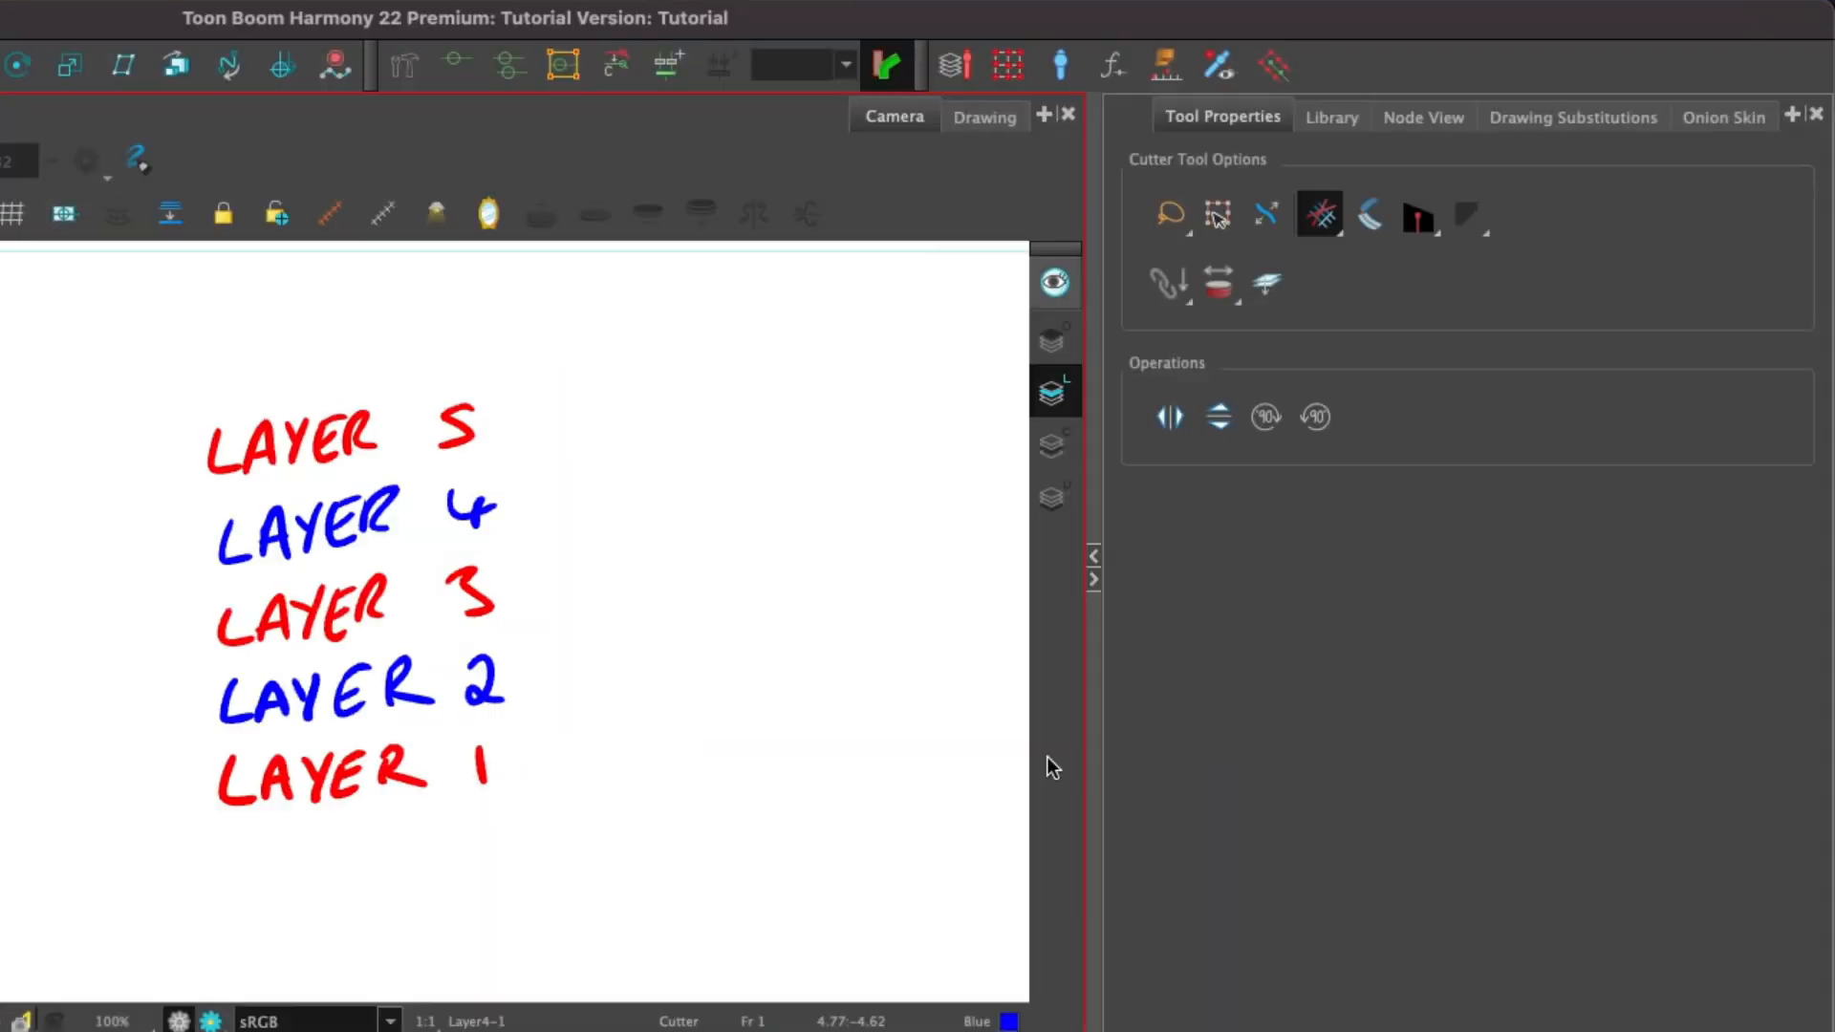
{"action": "left_click", "coordinate": [1390, 212]}
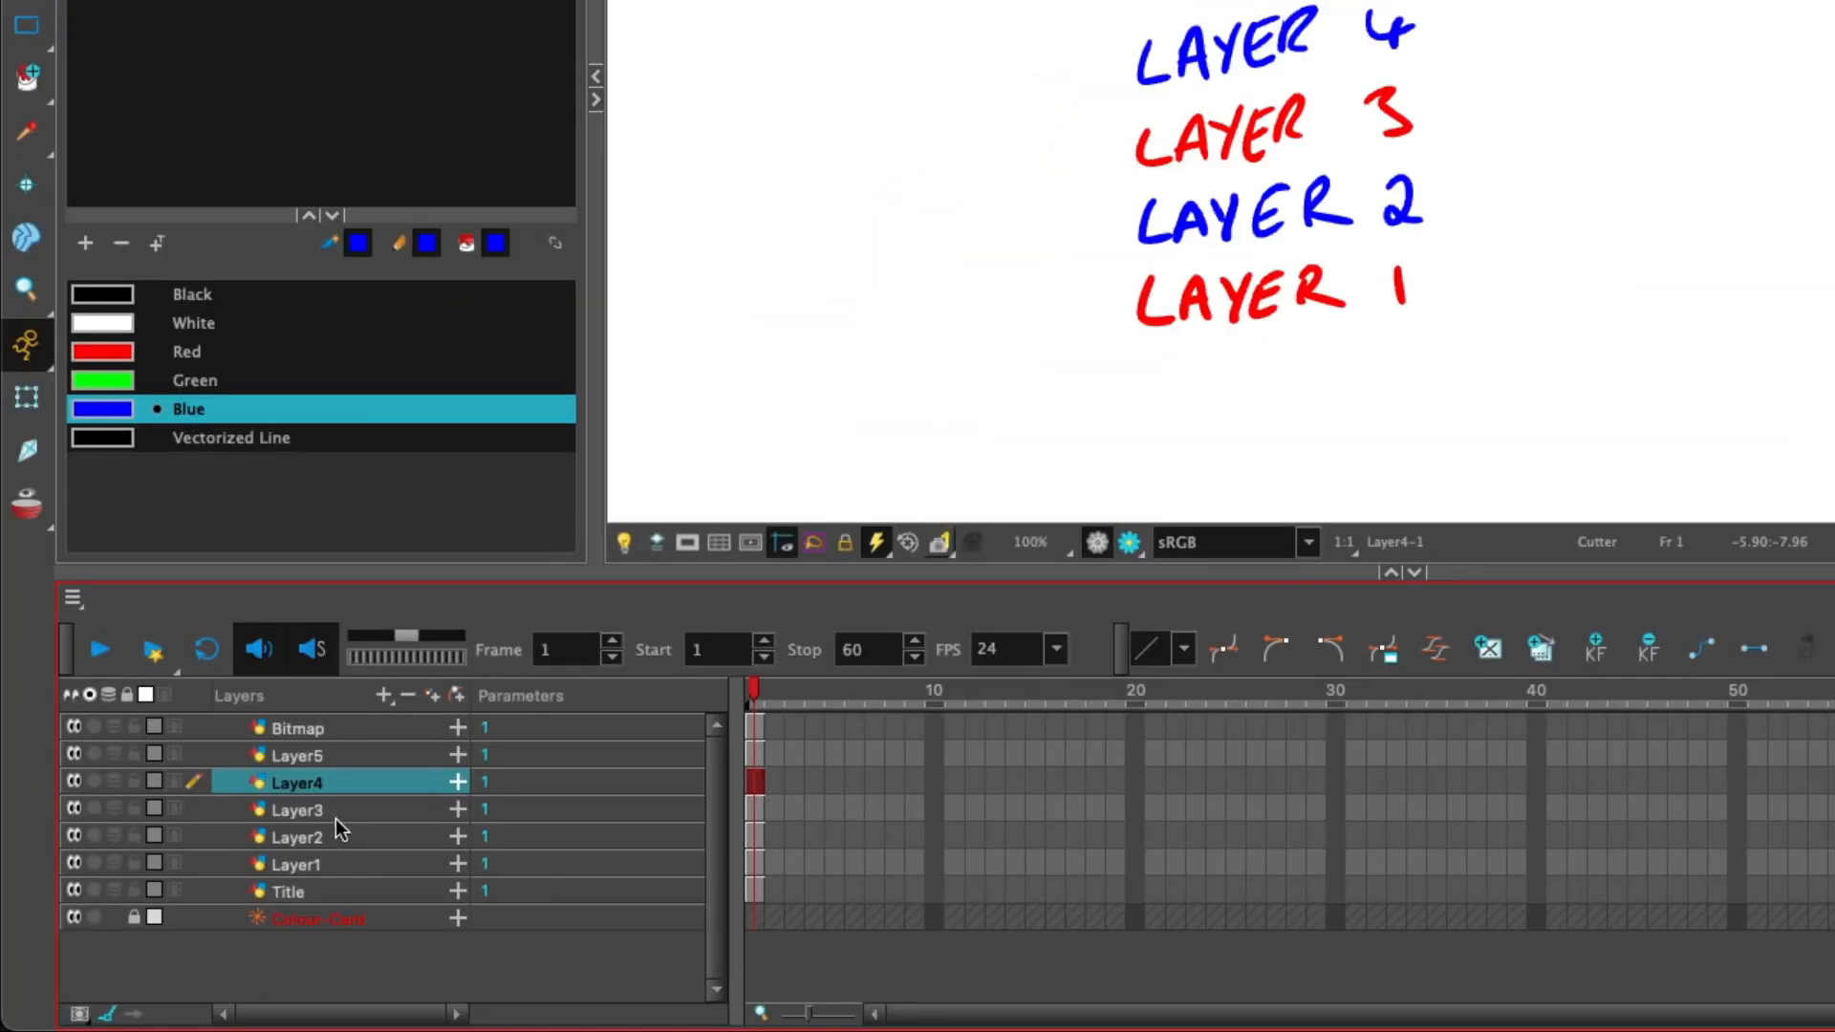
{"action": "left_click", "coordinate": [228, 901], "text": "super"}
{"action": "left_click", "coordinate": [358, 862], "text": "super"}
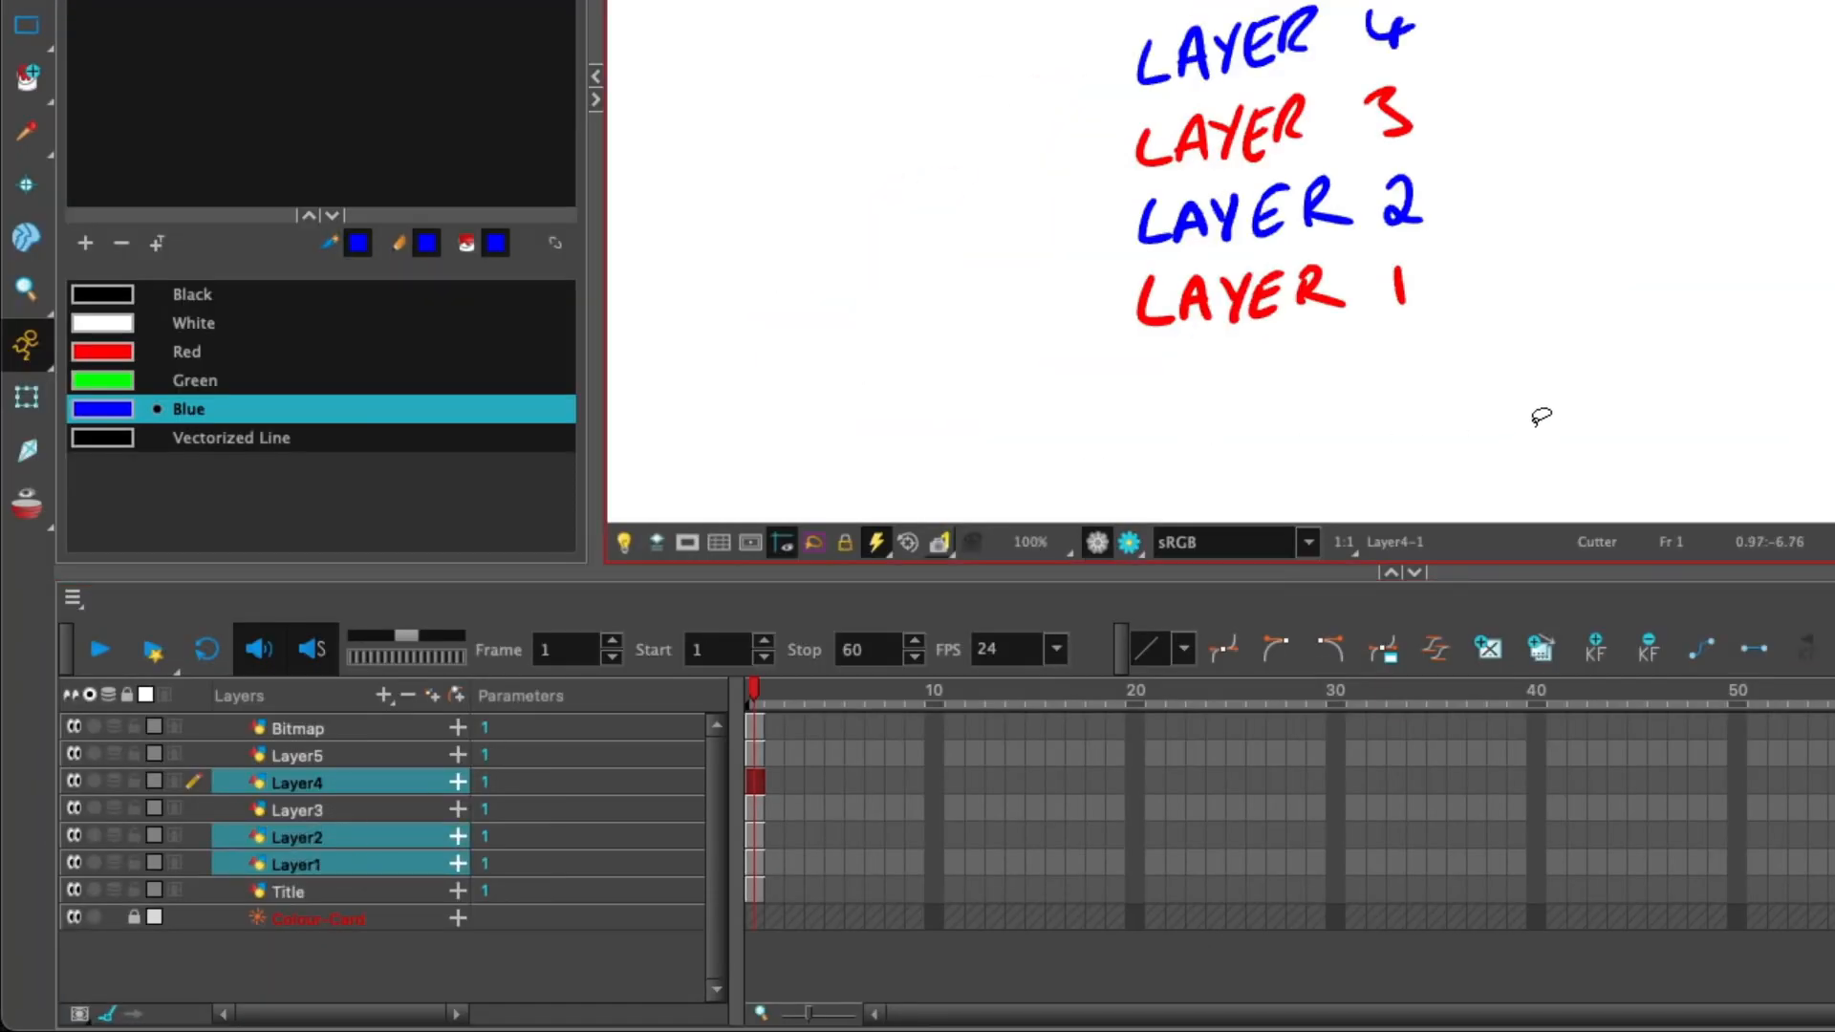
{"action": "mouse_move", "coordinate": [1513, 434]}
{"action": "left_mouse_down"}
{"action": "mouse_move", "coordinate": [1658, 266]}
{"action": "mouse_move", "coordinate": [899, 59]}
{"action": "mouse_move", "coordinate": [1446, 445]}
{"action": "left_mouse_up"}
{"action": "left_click_drag", "start_coordinate": [1042, 527], "coordinate": [1337, 516]}
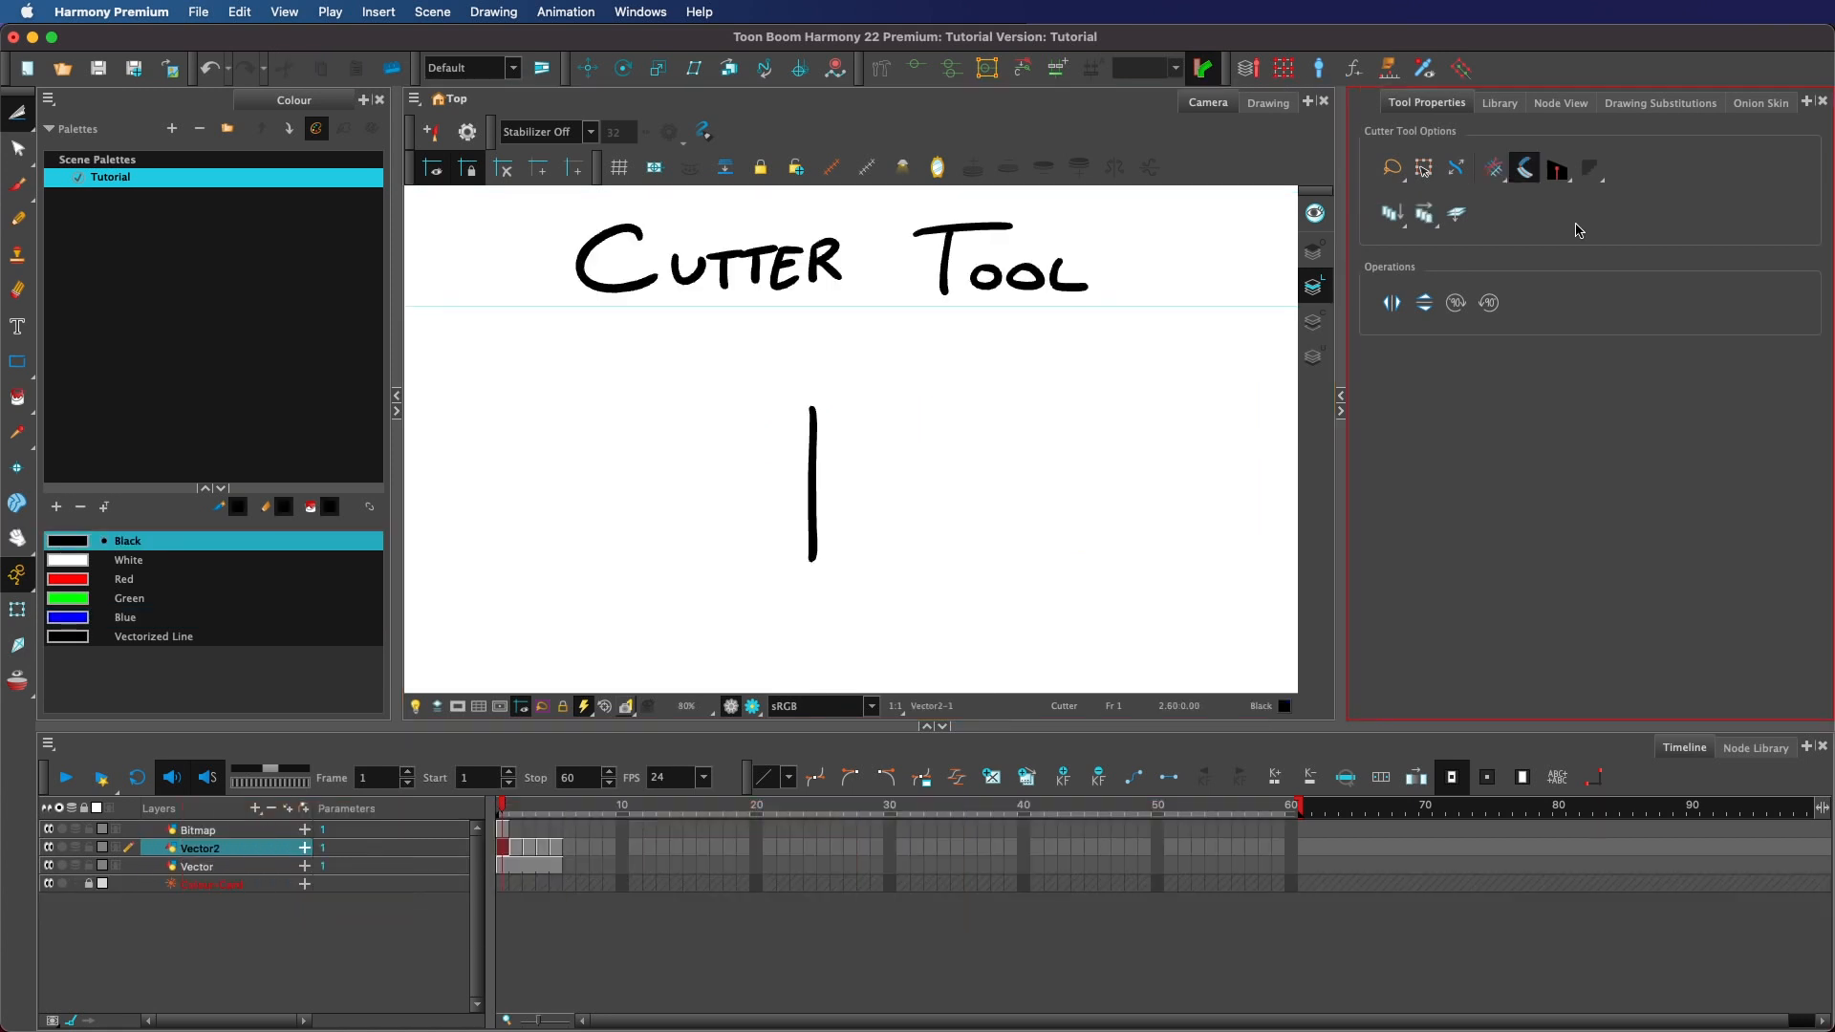
Set the Cutter to Apply to Visible Drawing Layers and lasso around the vertical line.
{"action": "left_click", "coordinate": [1391, 212]}
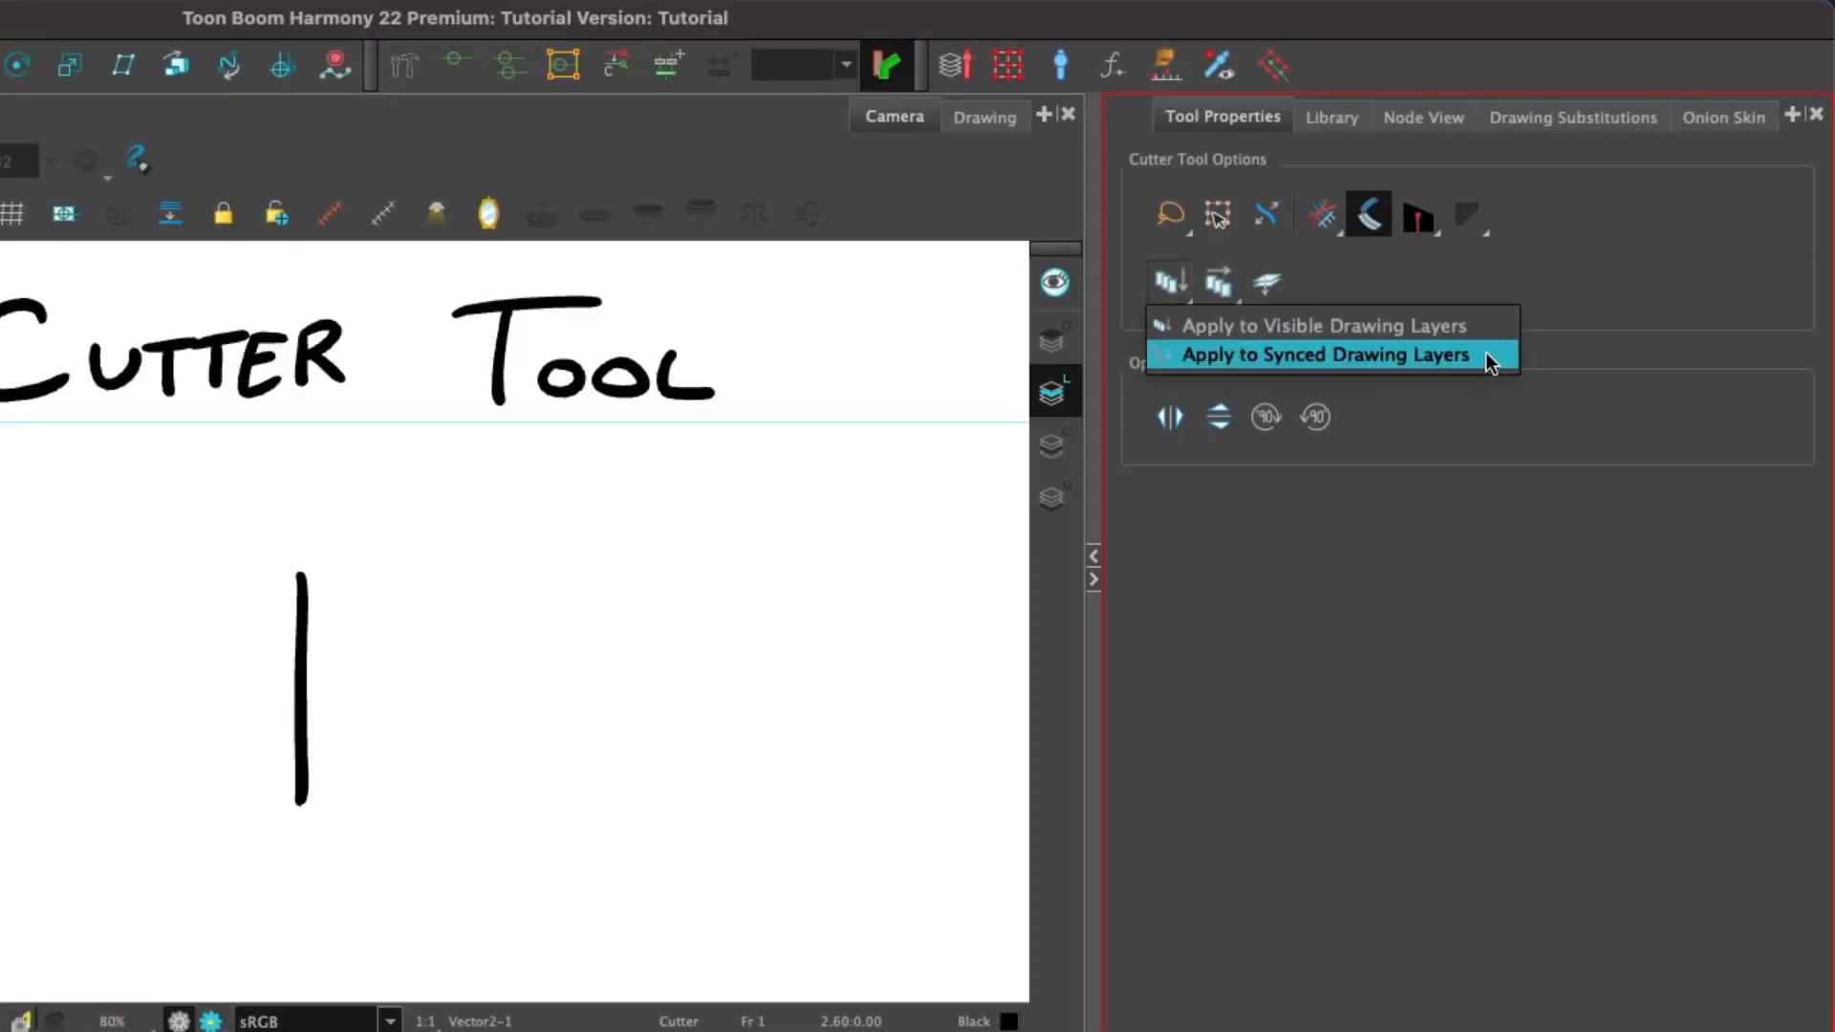
{"action": "left_click", "coordinate": [1483, 327]}
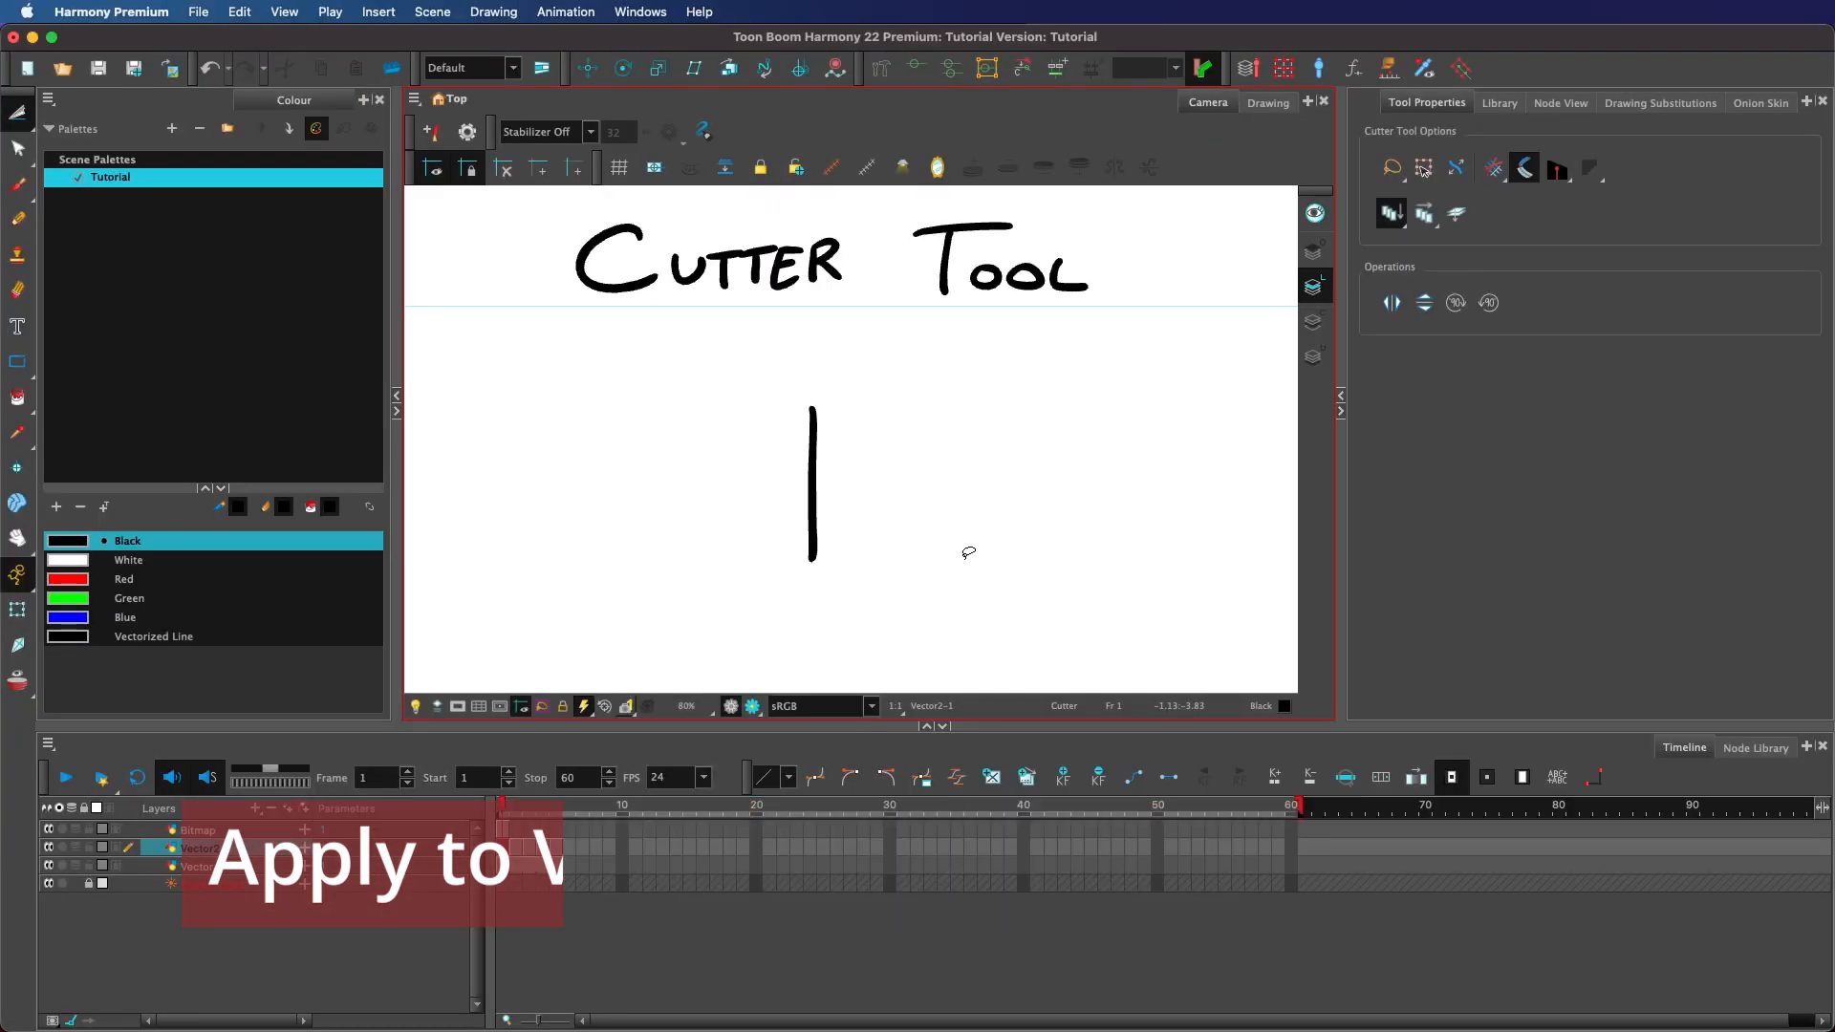
{"action": "mouse_move", "coordinate": [1015, 550]}
{"action": "left_mouse_down"}
{"action": "mouse_move", "coordinate": [1073, 188]}
{"action": "mouse_move", "coordinate": [766, 536]}
{"action": "mouse_move", "coordinate": [895, 565]}
{"action": "left_mouse_up"}
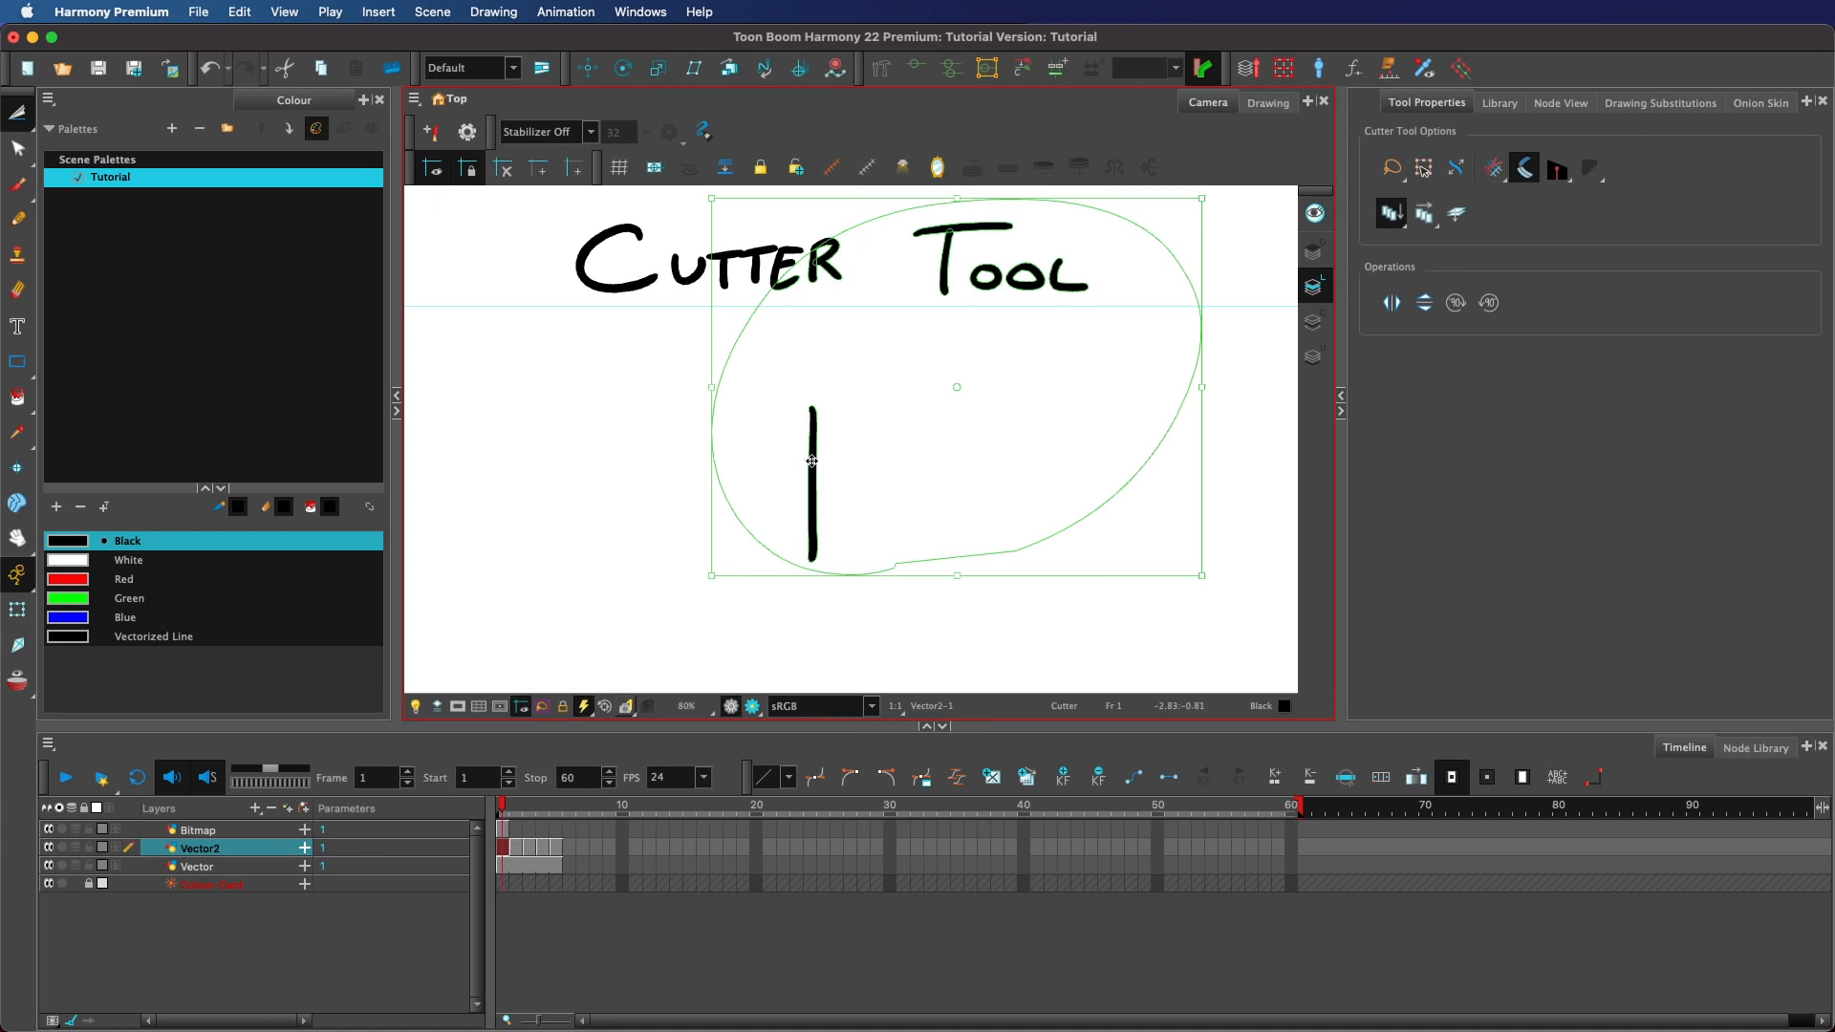
Undo dragging the cut selection and switch to Apply to Synced Drawing Layers.
{"action": "left_click_drag", "start_coordinate": [811, 461], "coordinate": [887, 498]}
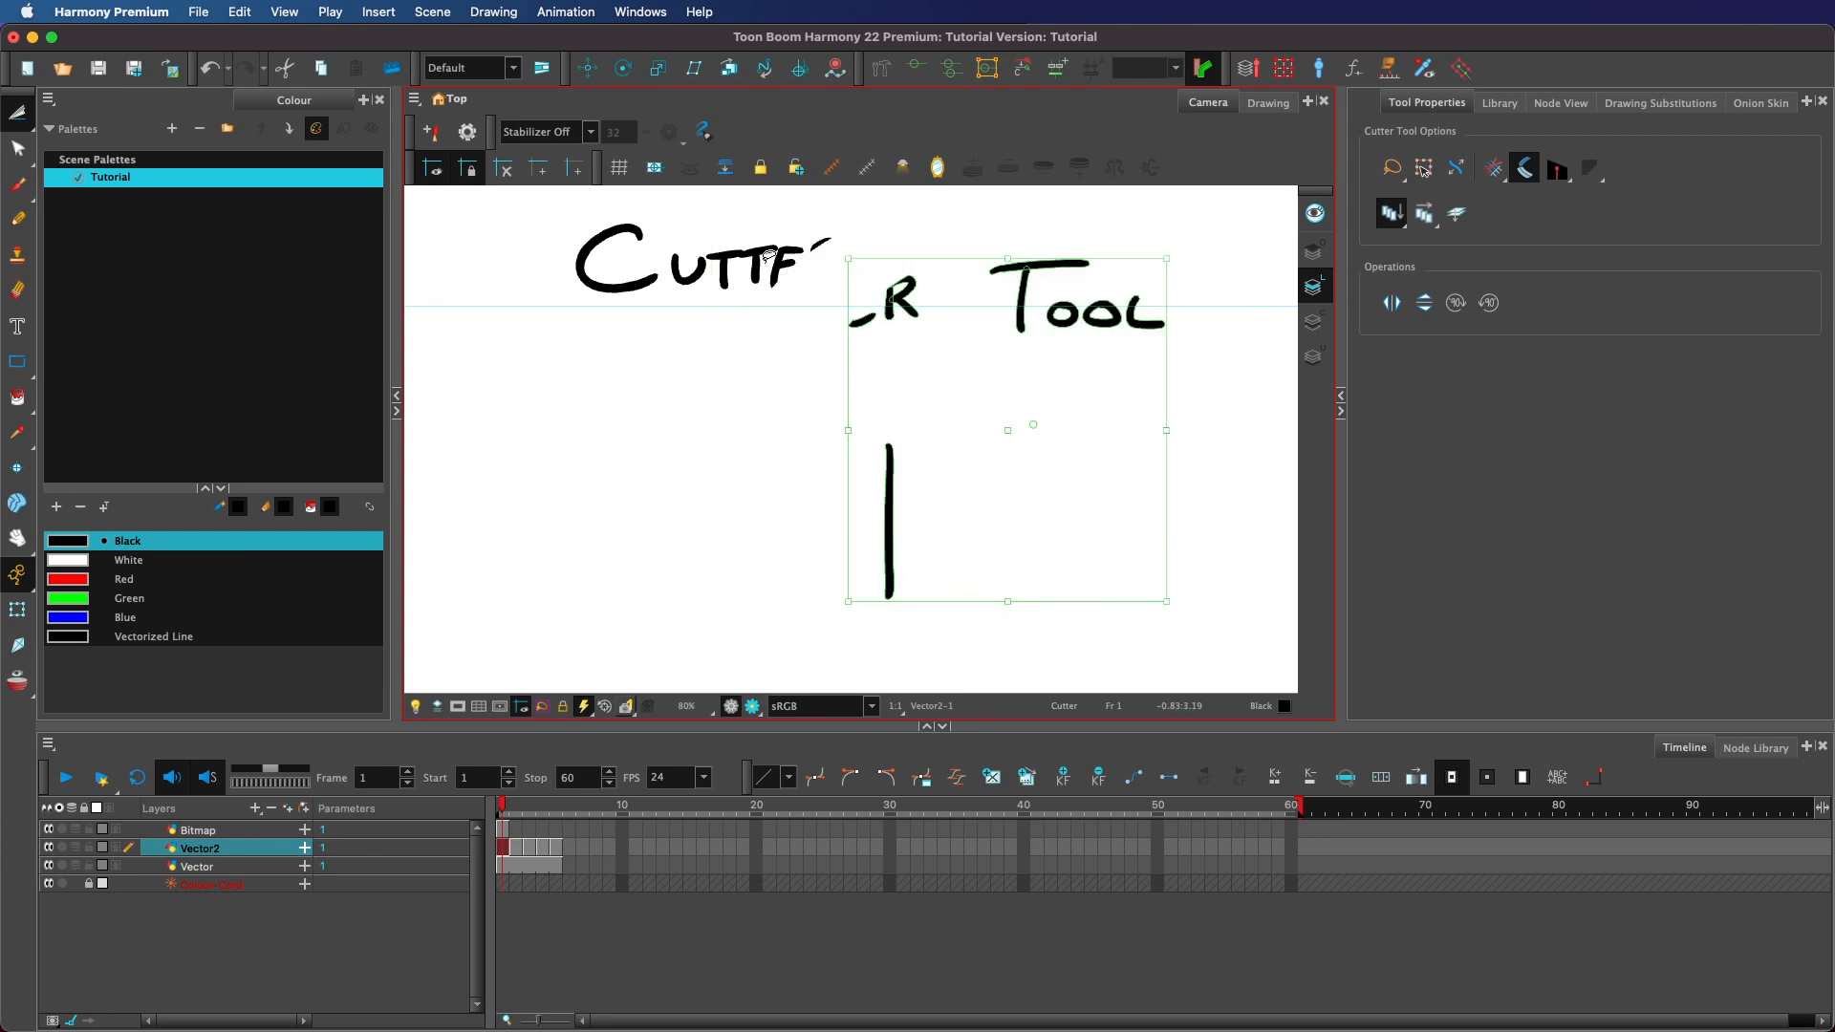
{"action": "key", "text": "super+z"}
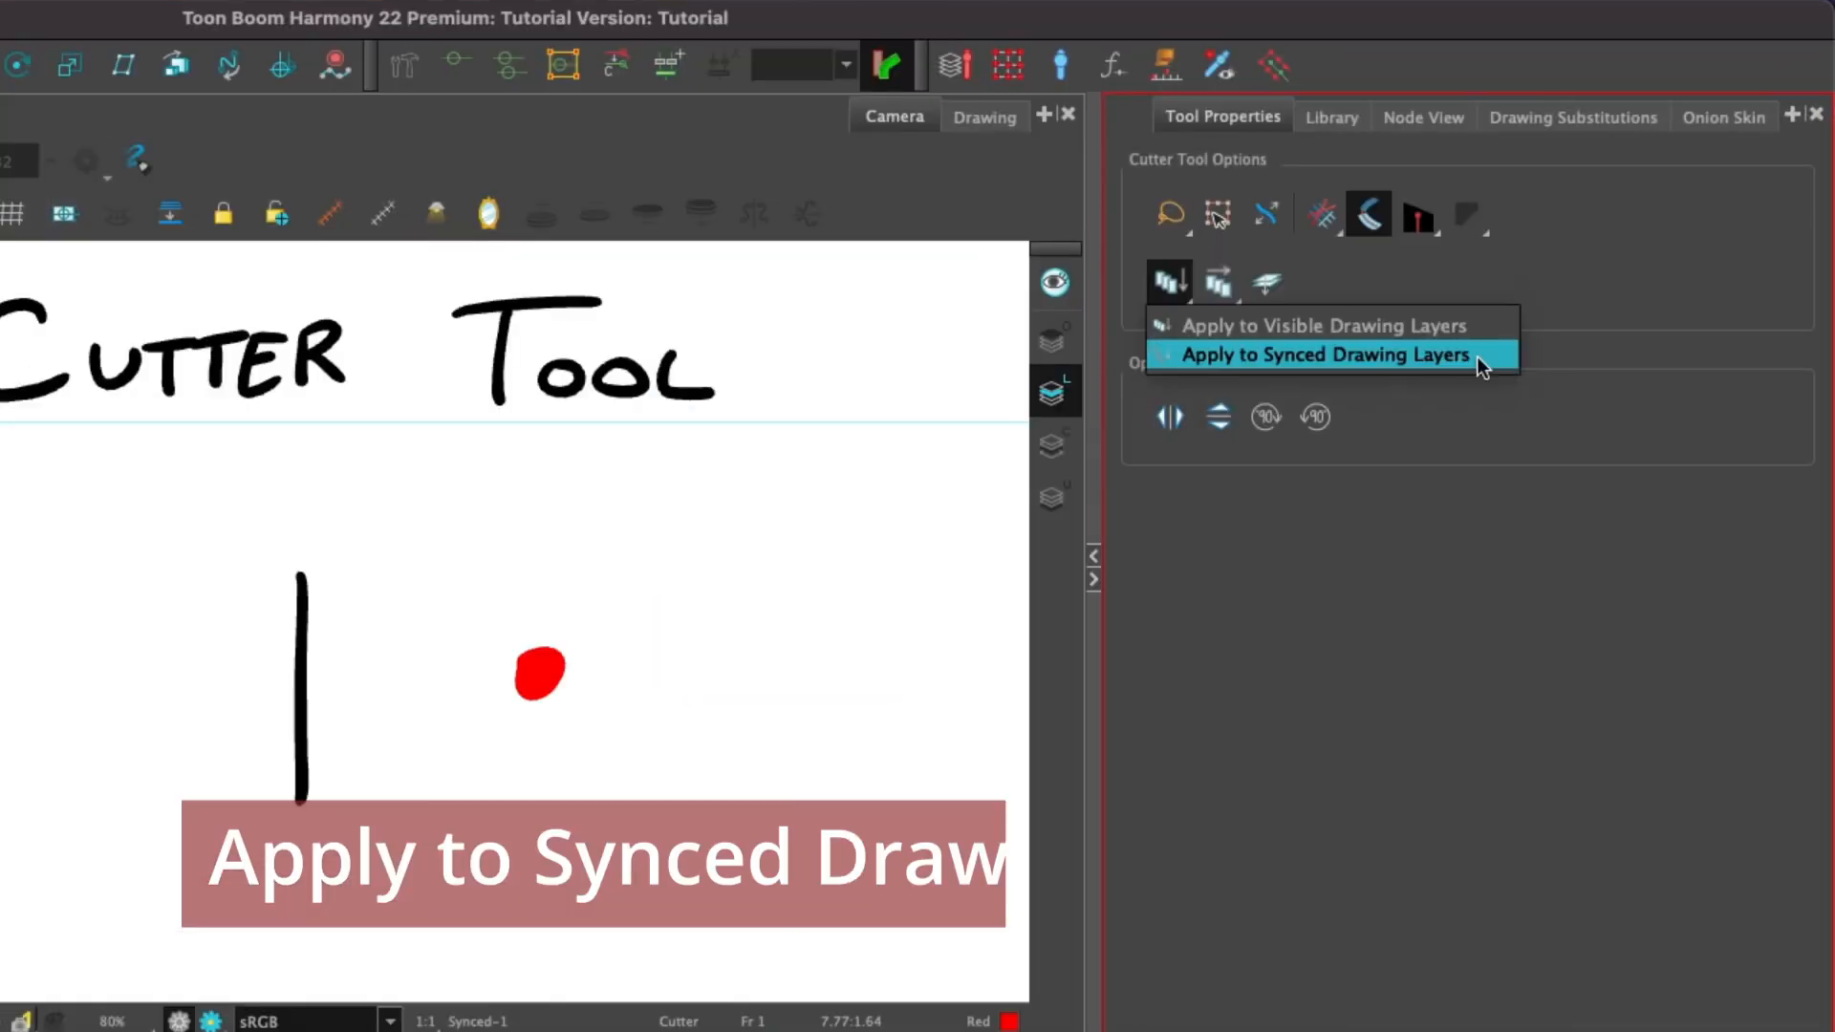
{"action": "left_click", "coordinate": [1414, 354]}
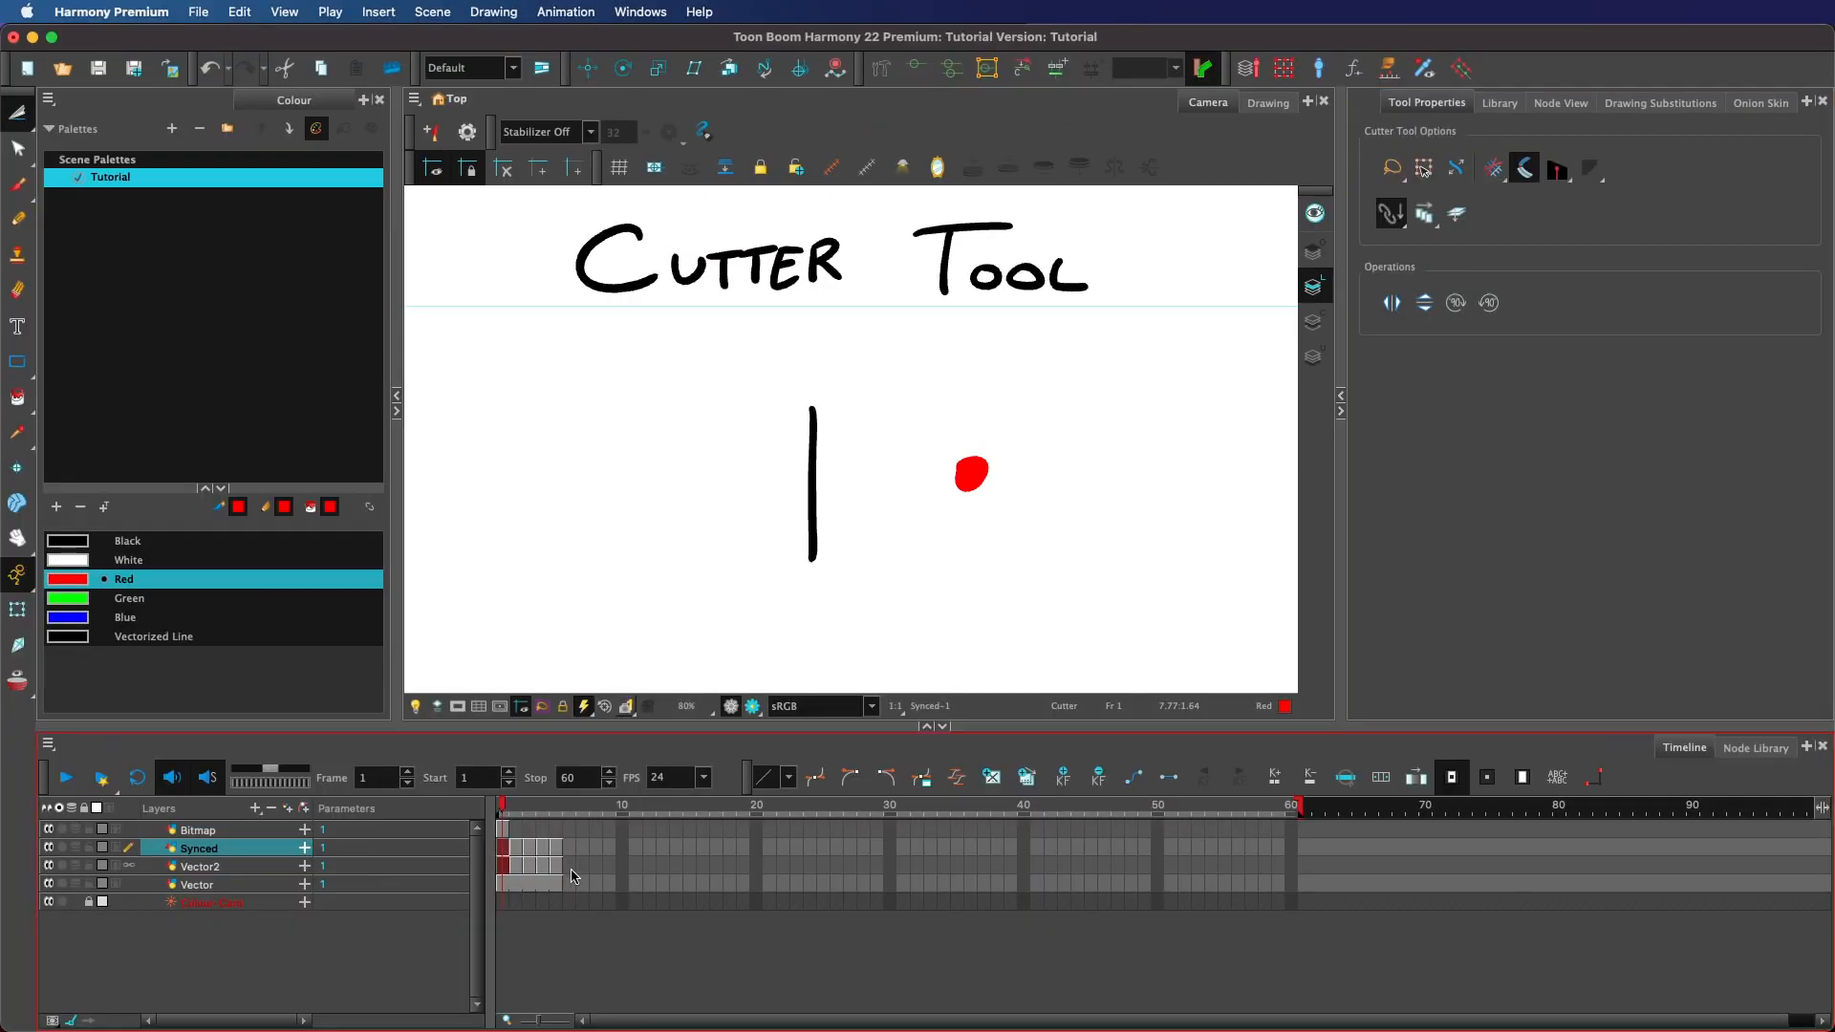
Delete Vector2's drawing at frame 8 and drag the selected Synced and Vector2 cells in the timeline.
{"action": "left_click", "coordinate": [584, 865]}
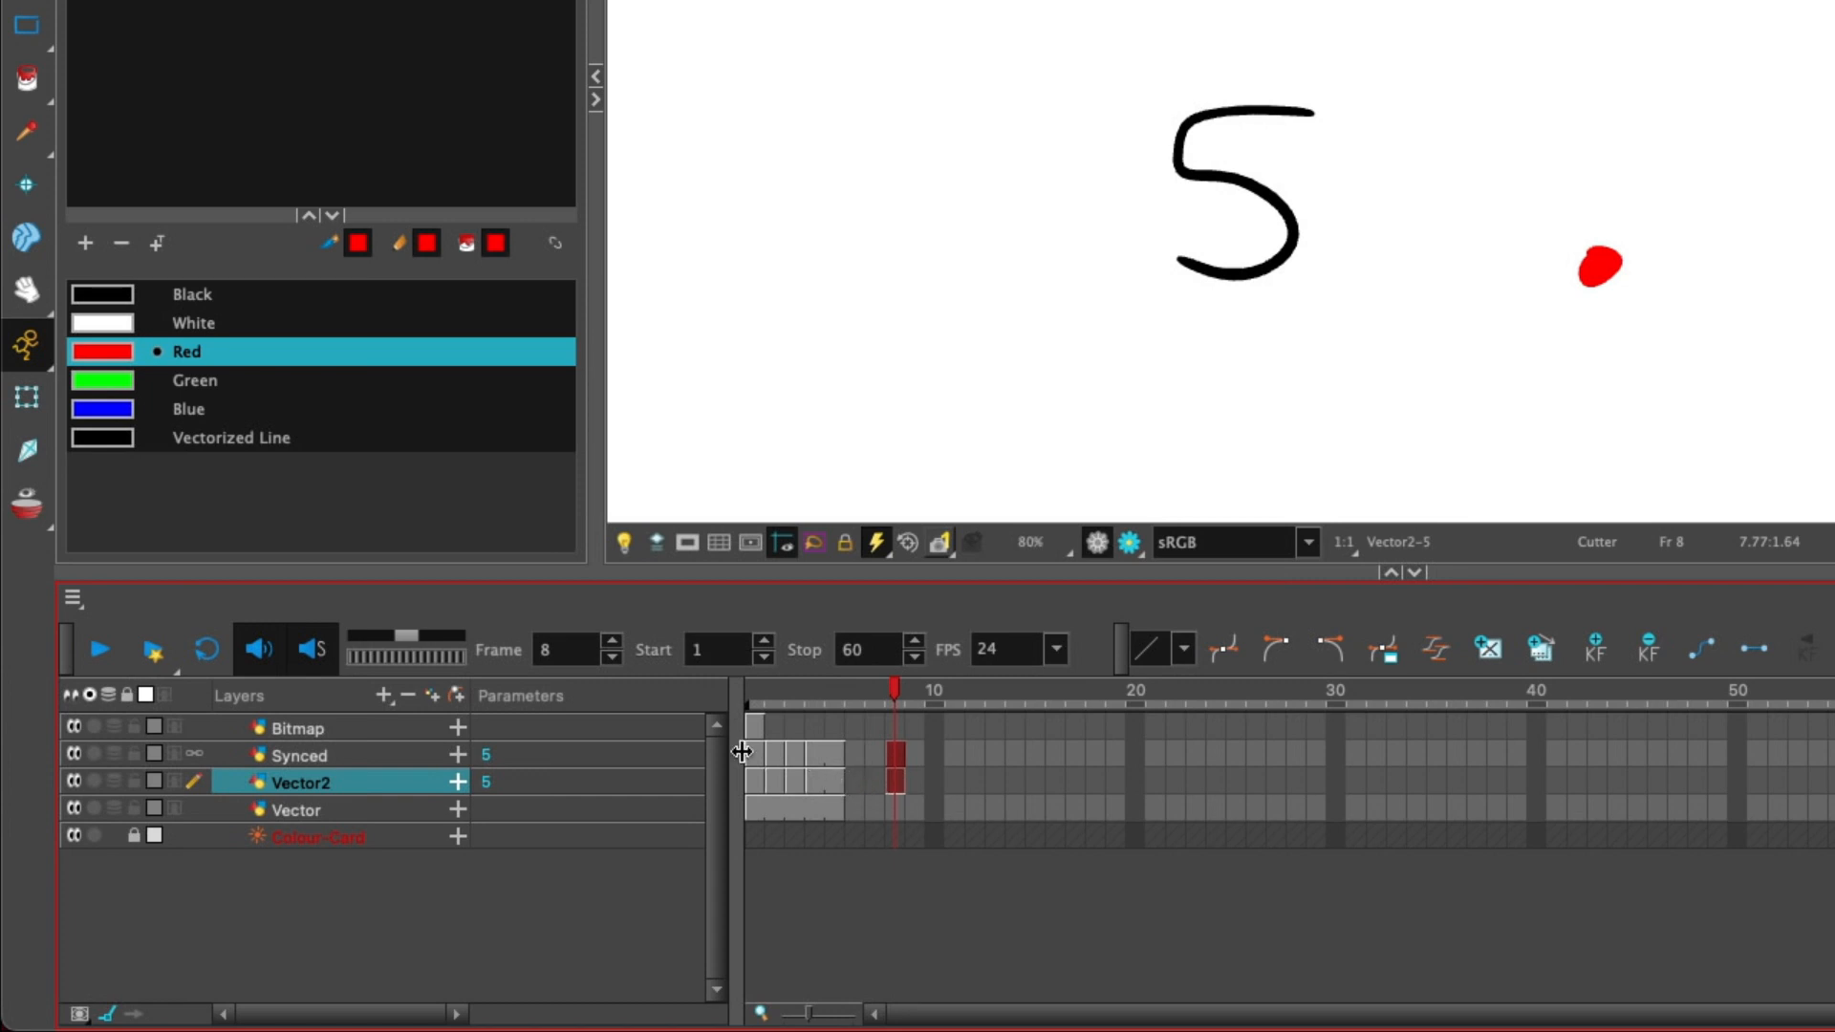
{"action": "key", "text": "Delete"}
{"action": "left_click", "coordinate": [378, 766], "text": "shift"}
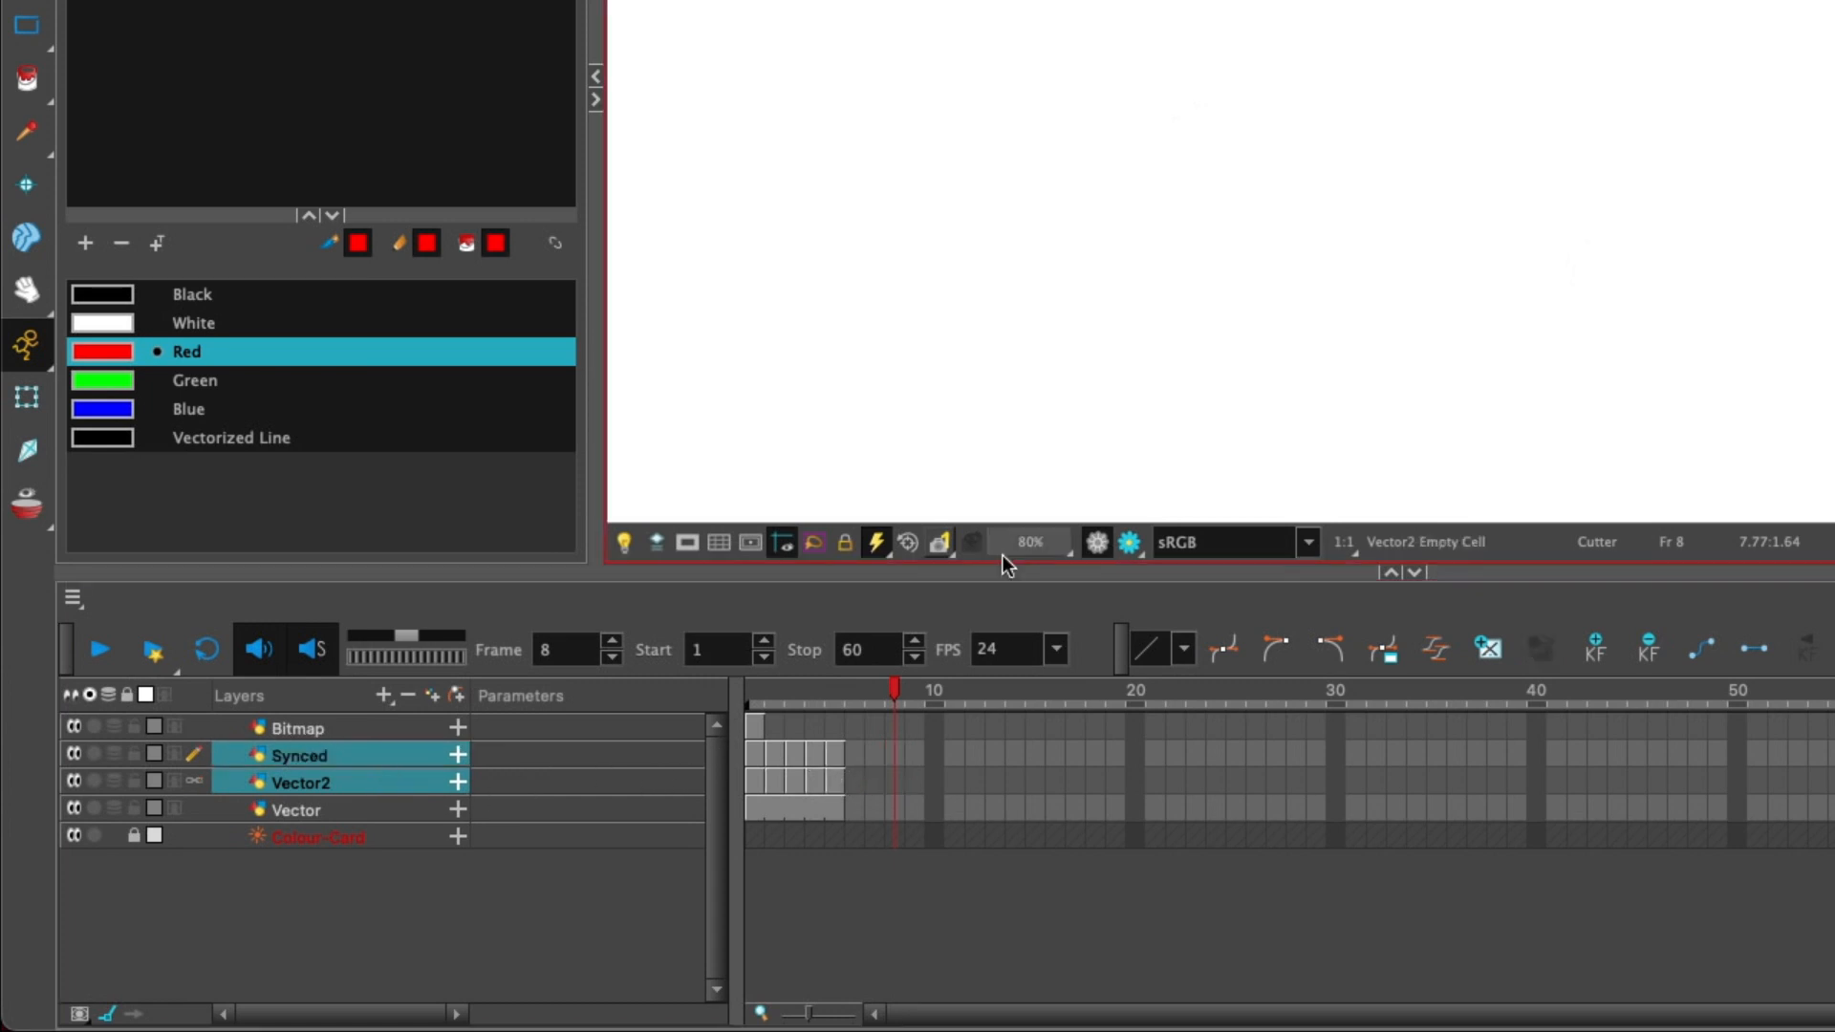
{"action": "left_click", "coordinate": [894, 782]}
{"action": "left_click", "coordinate": [835, 781]}
{"action": "left_click_drag", "start_coordinate": [835, 782], "coordinate": [881, 776]}
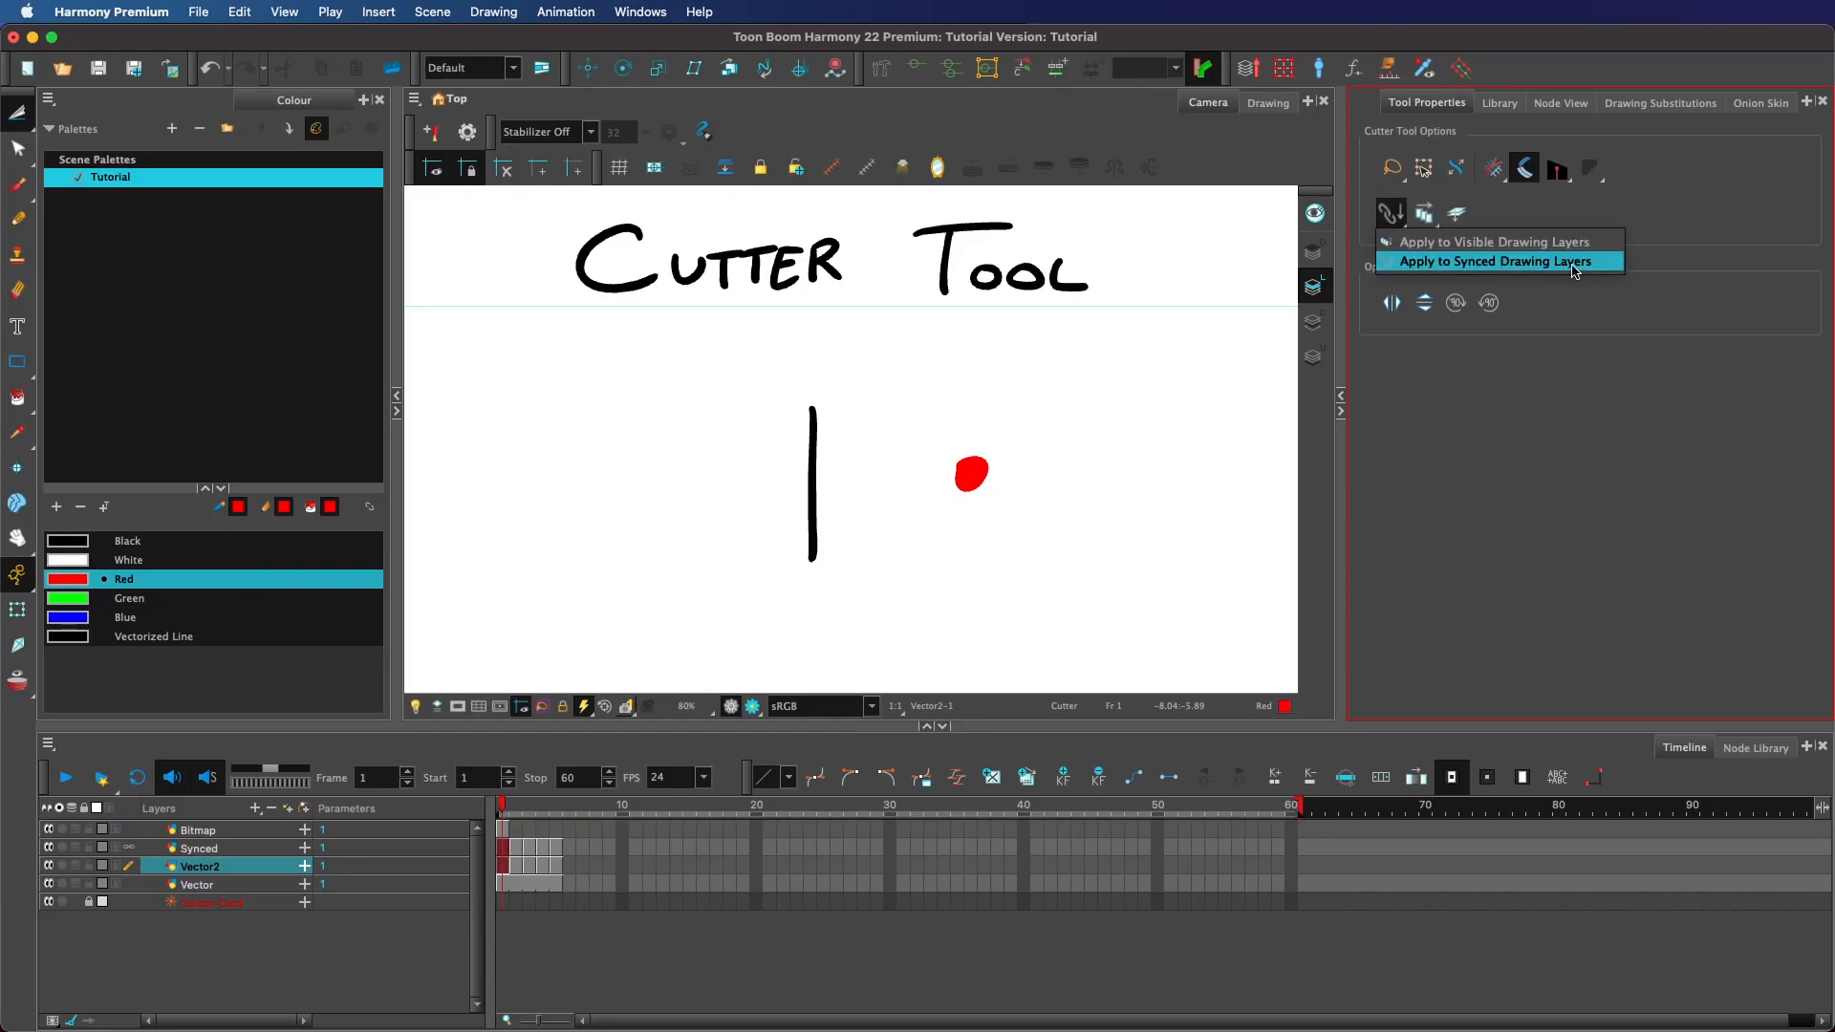
Lasso around the vertical line and the red dot on the synced layers.
{"action": "left_click", "coordinate": [1097, 492]}
{"action": "mouse_move", "coordinate": [1129, 497]}
{"action": "left_mouse_down"}
{"action": "mouse_move", "coordinate": [905, 330]}
{"action": "mouse_move", "coordinate": [1120, 602]}
{"action": "left_mouse_up"}
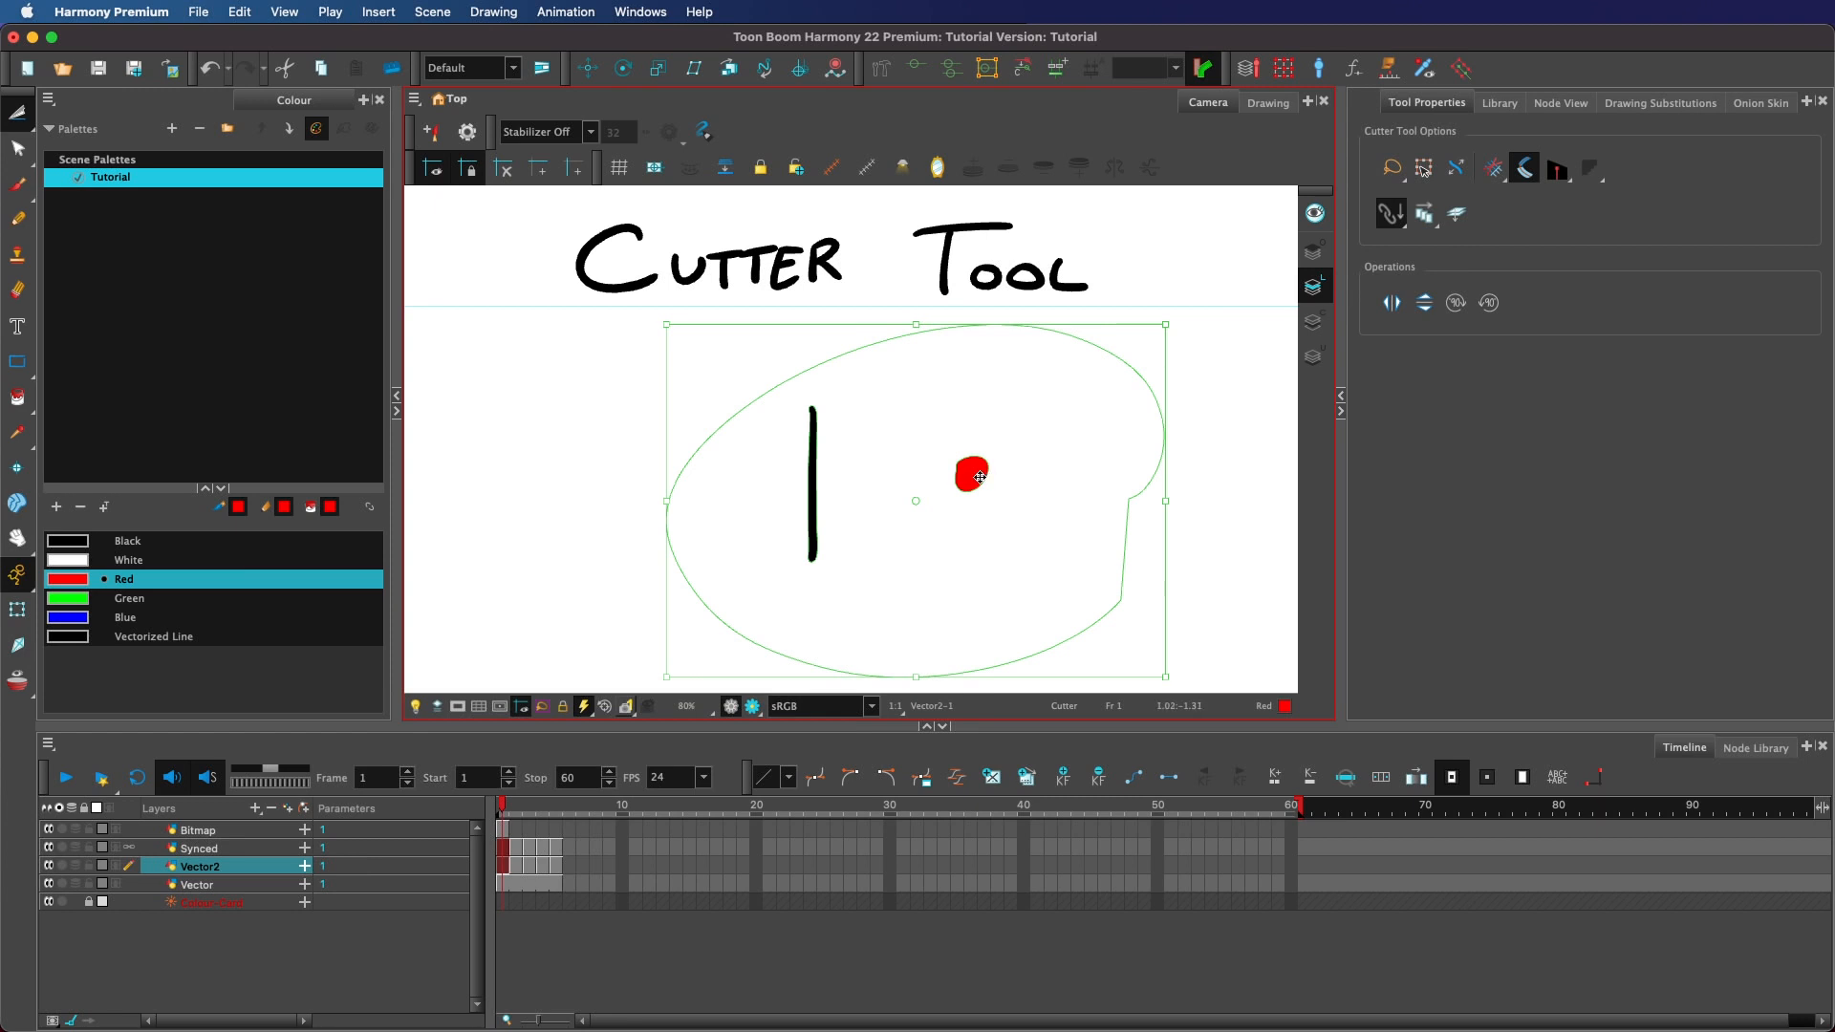
Move the cut vertical line and red dot to the right, and set the Cutter to Apply to All Frames.
{"action": "left_click_drag", "start_coordinate": [980, 477], "coordinate": [1069, 451]}
{"action": "left_click", "coordinate": [1424, 213]}
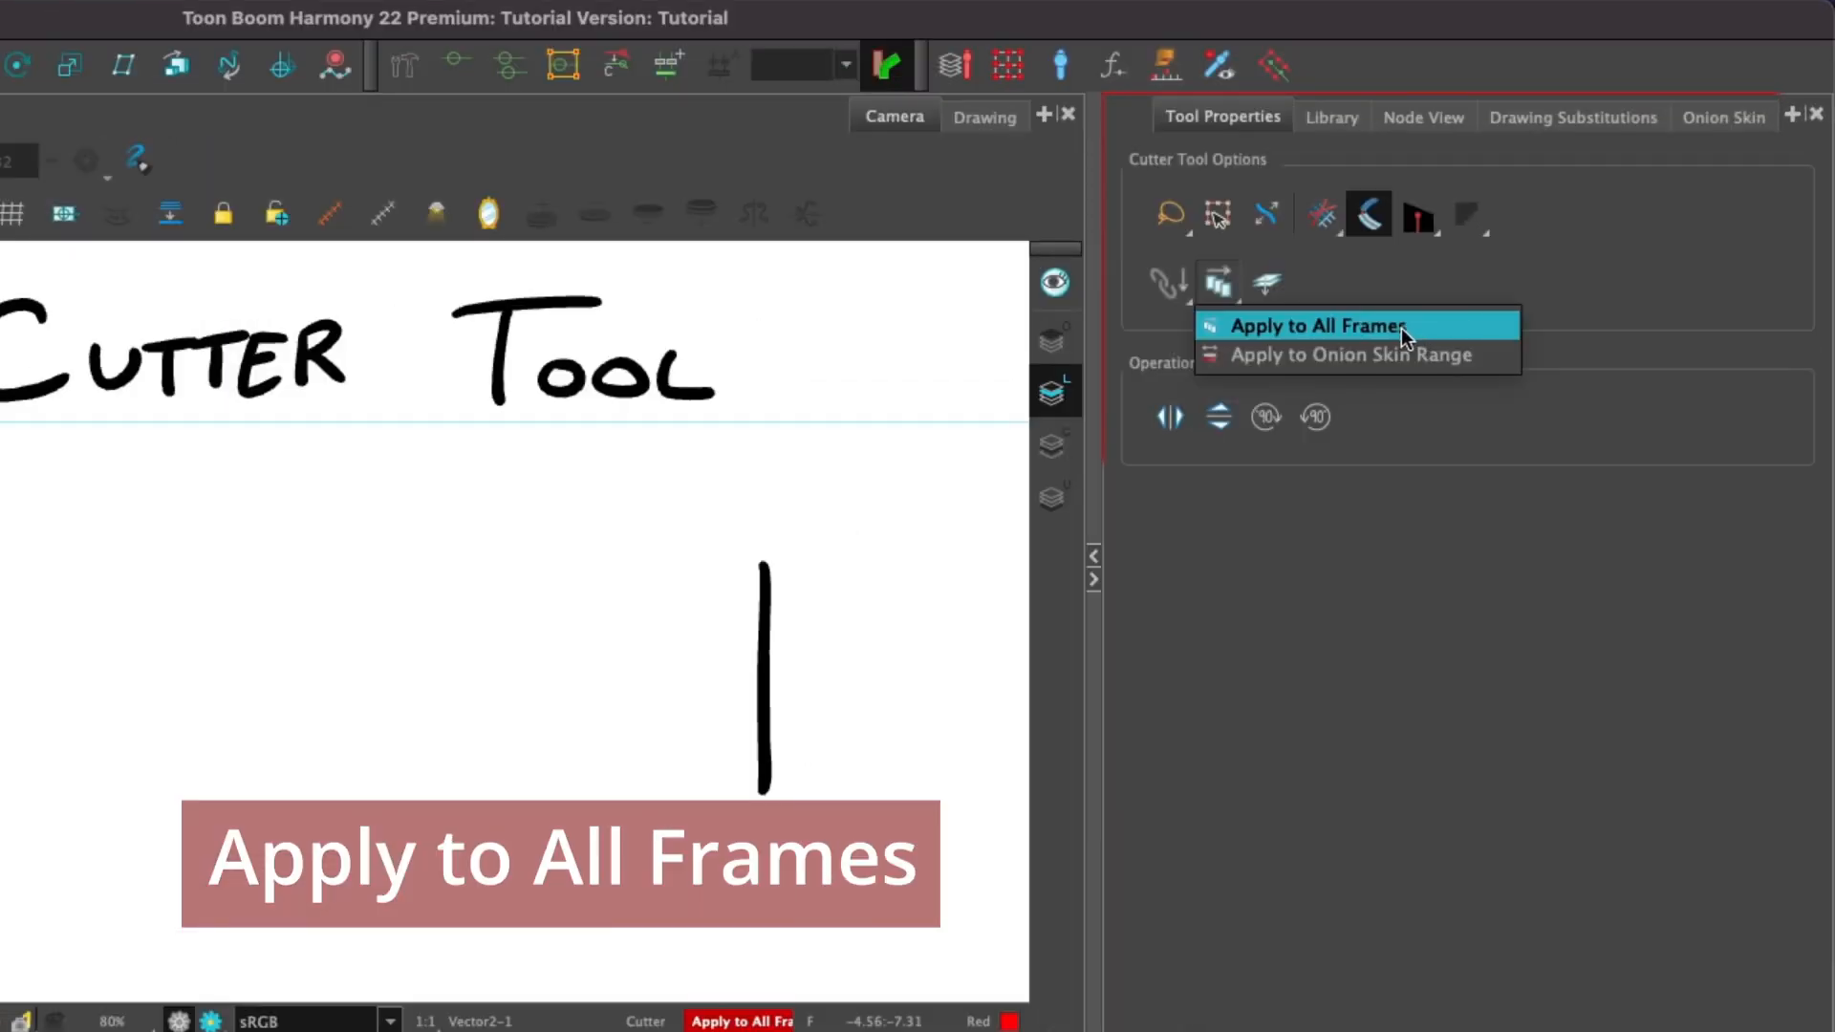
{"action": "left_click", "coordinate": [1402, 327]}
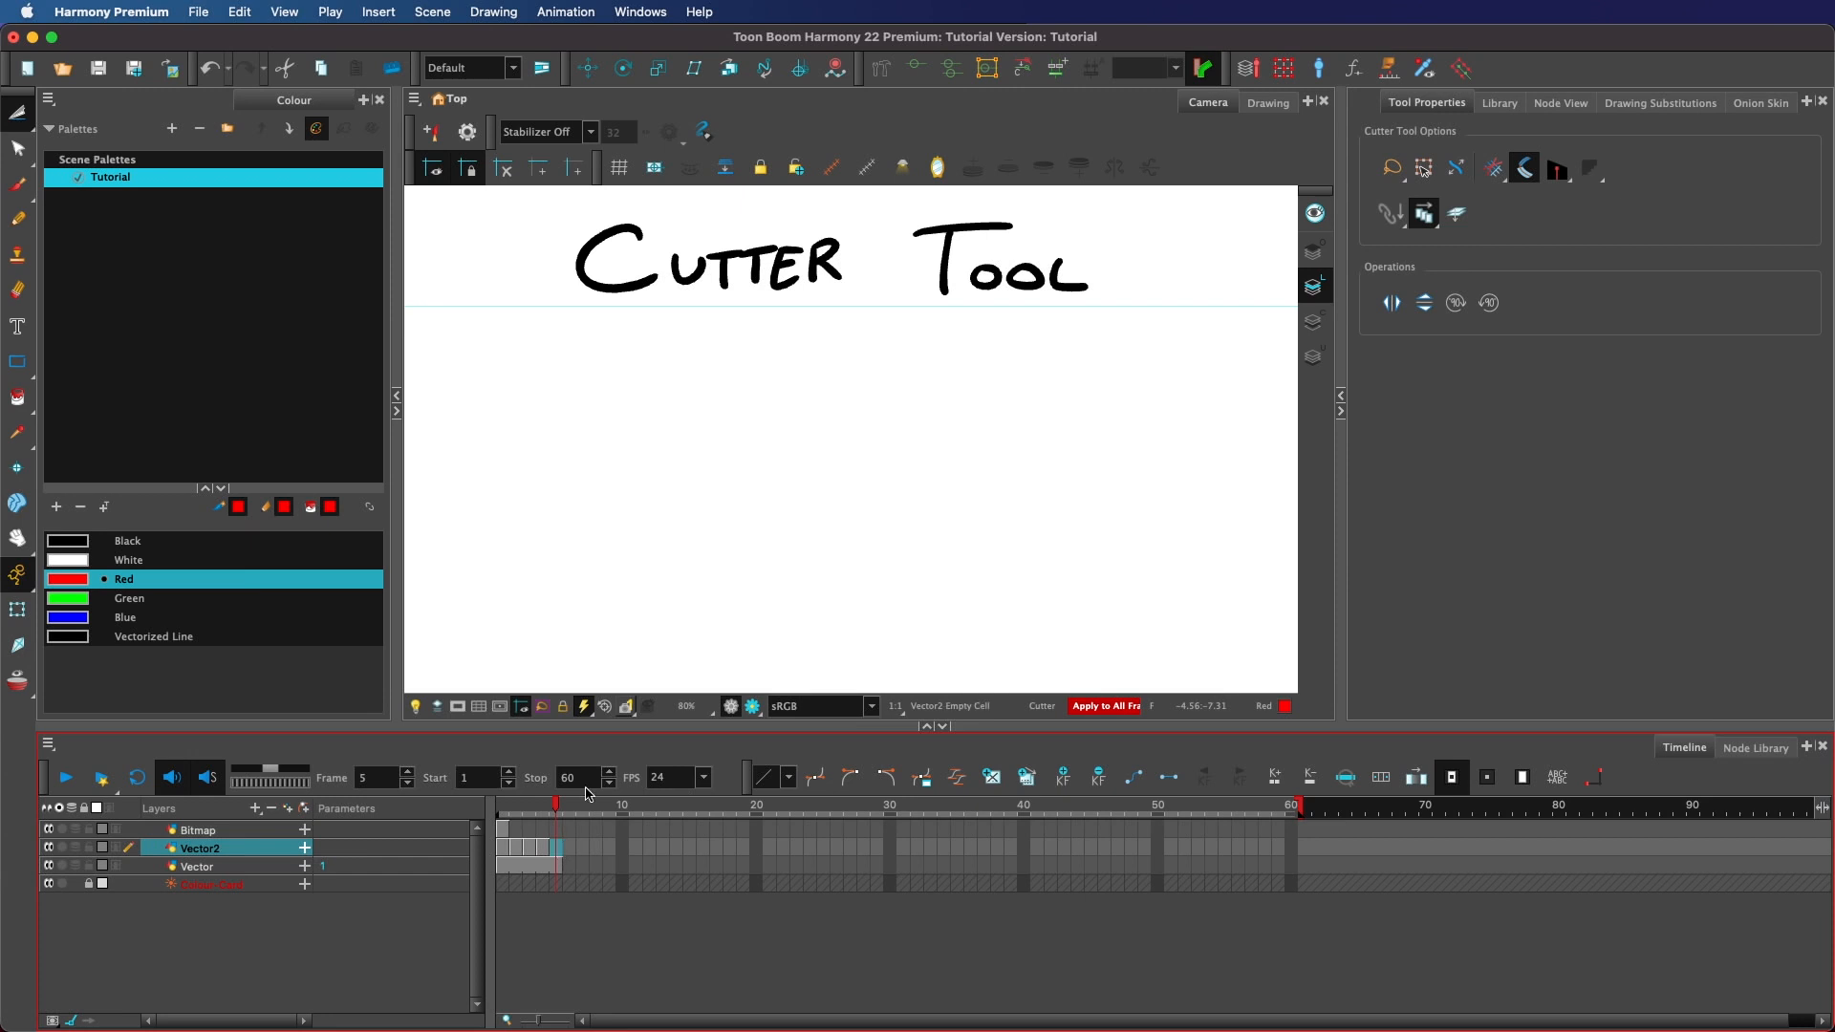
Lasso around the vertical line on Vector2 and move the cut selection to the right across all frames.
{"action": "mouse_move", "coordinate": [1175, 521]}
{"action": "left_mouse_down"}
{"action": "mouse_move", "coordinate": [1013, 239]}
{"action": "mouse_move", "coordinate": [1159, 529]}
{"action": "left_mouse_up"}
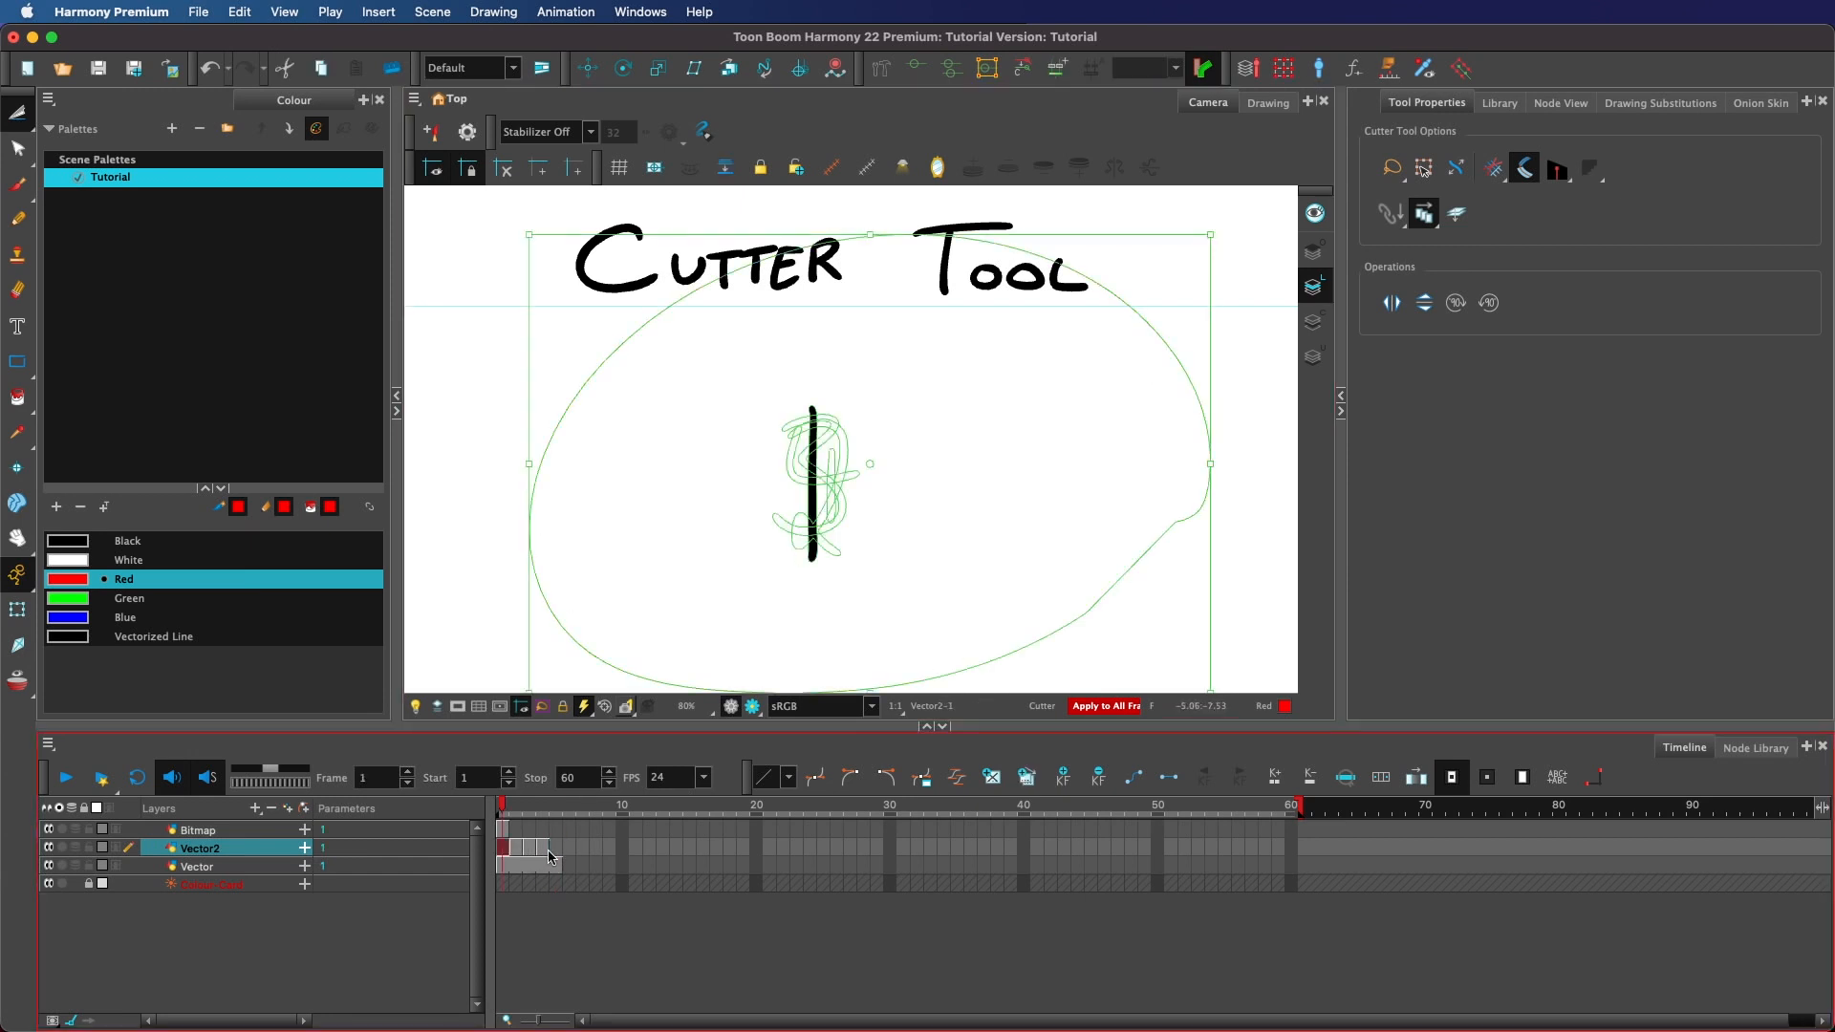
{"action": "left_click_drag", "start_coordinate": [831, 516], "coordinate": [1140, 509]}
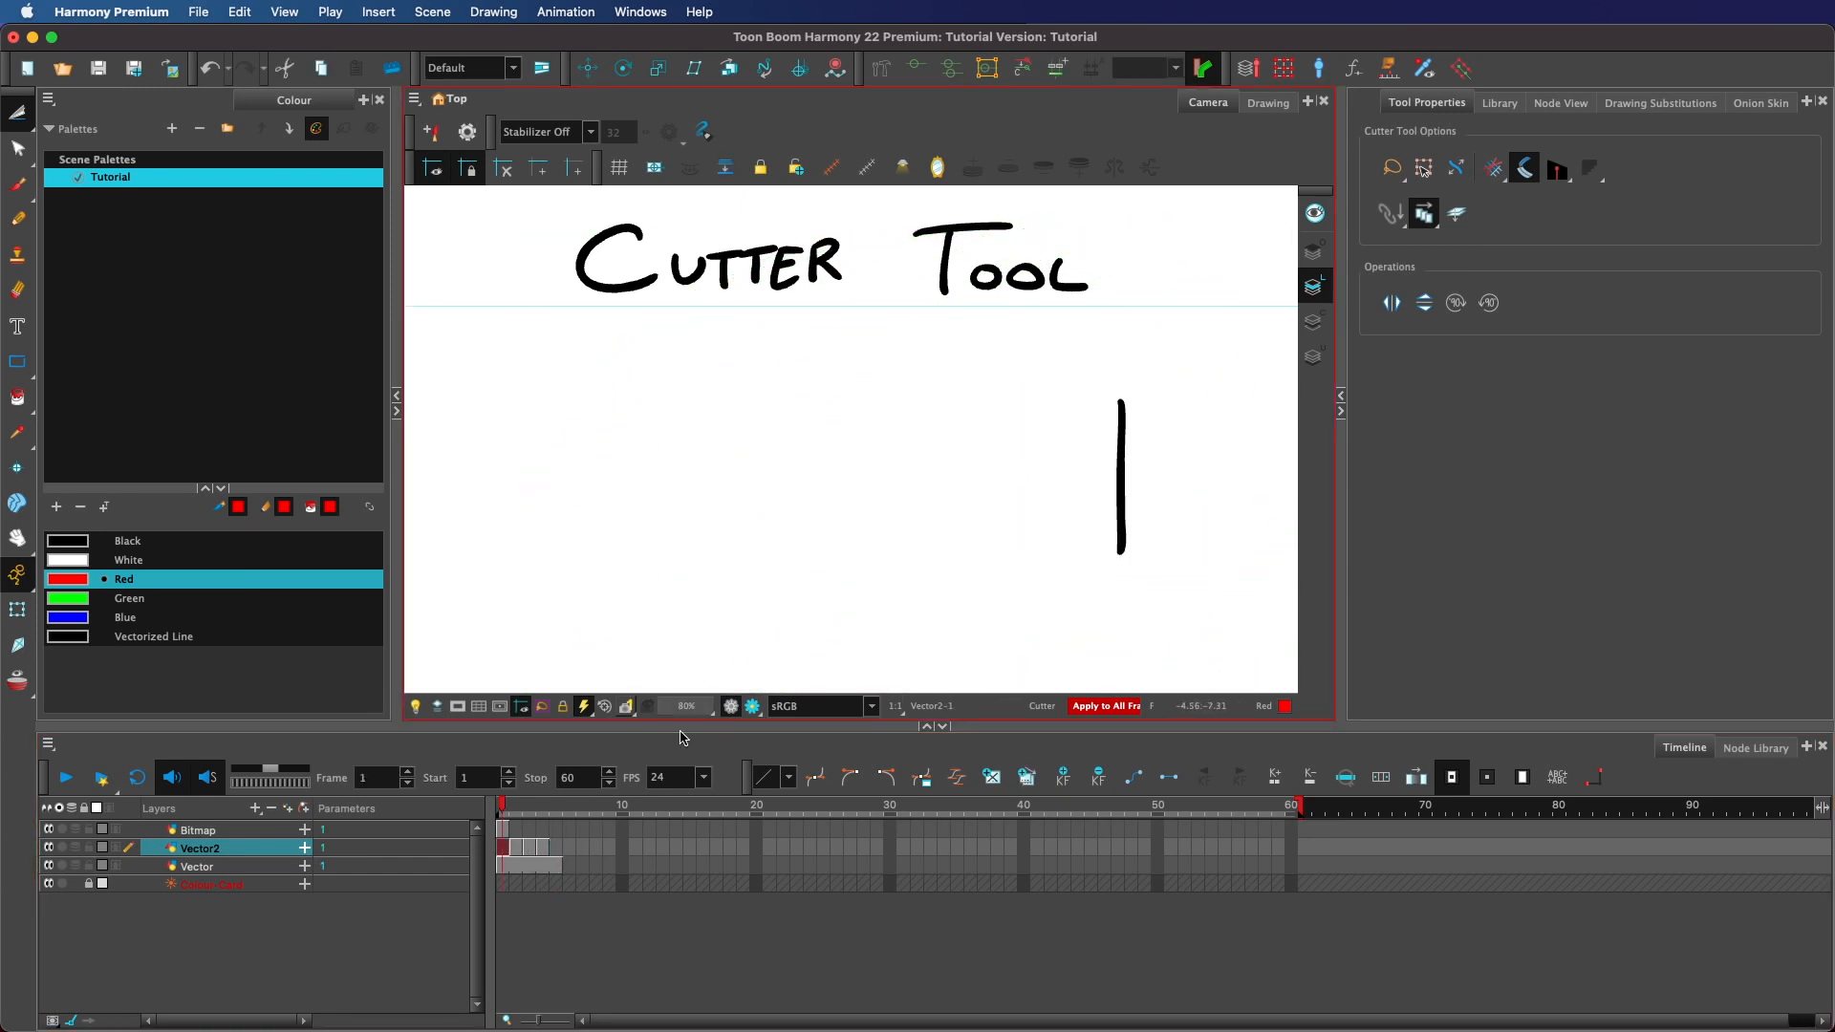
Step through Vector2's frames and drawing substitutions to check the cut in each drawing.
{"action": "left_click", "coordinate": [564, 848]}
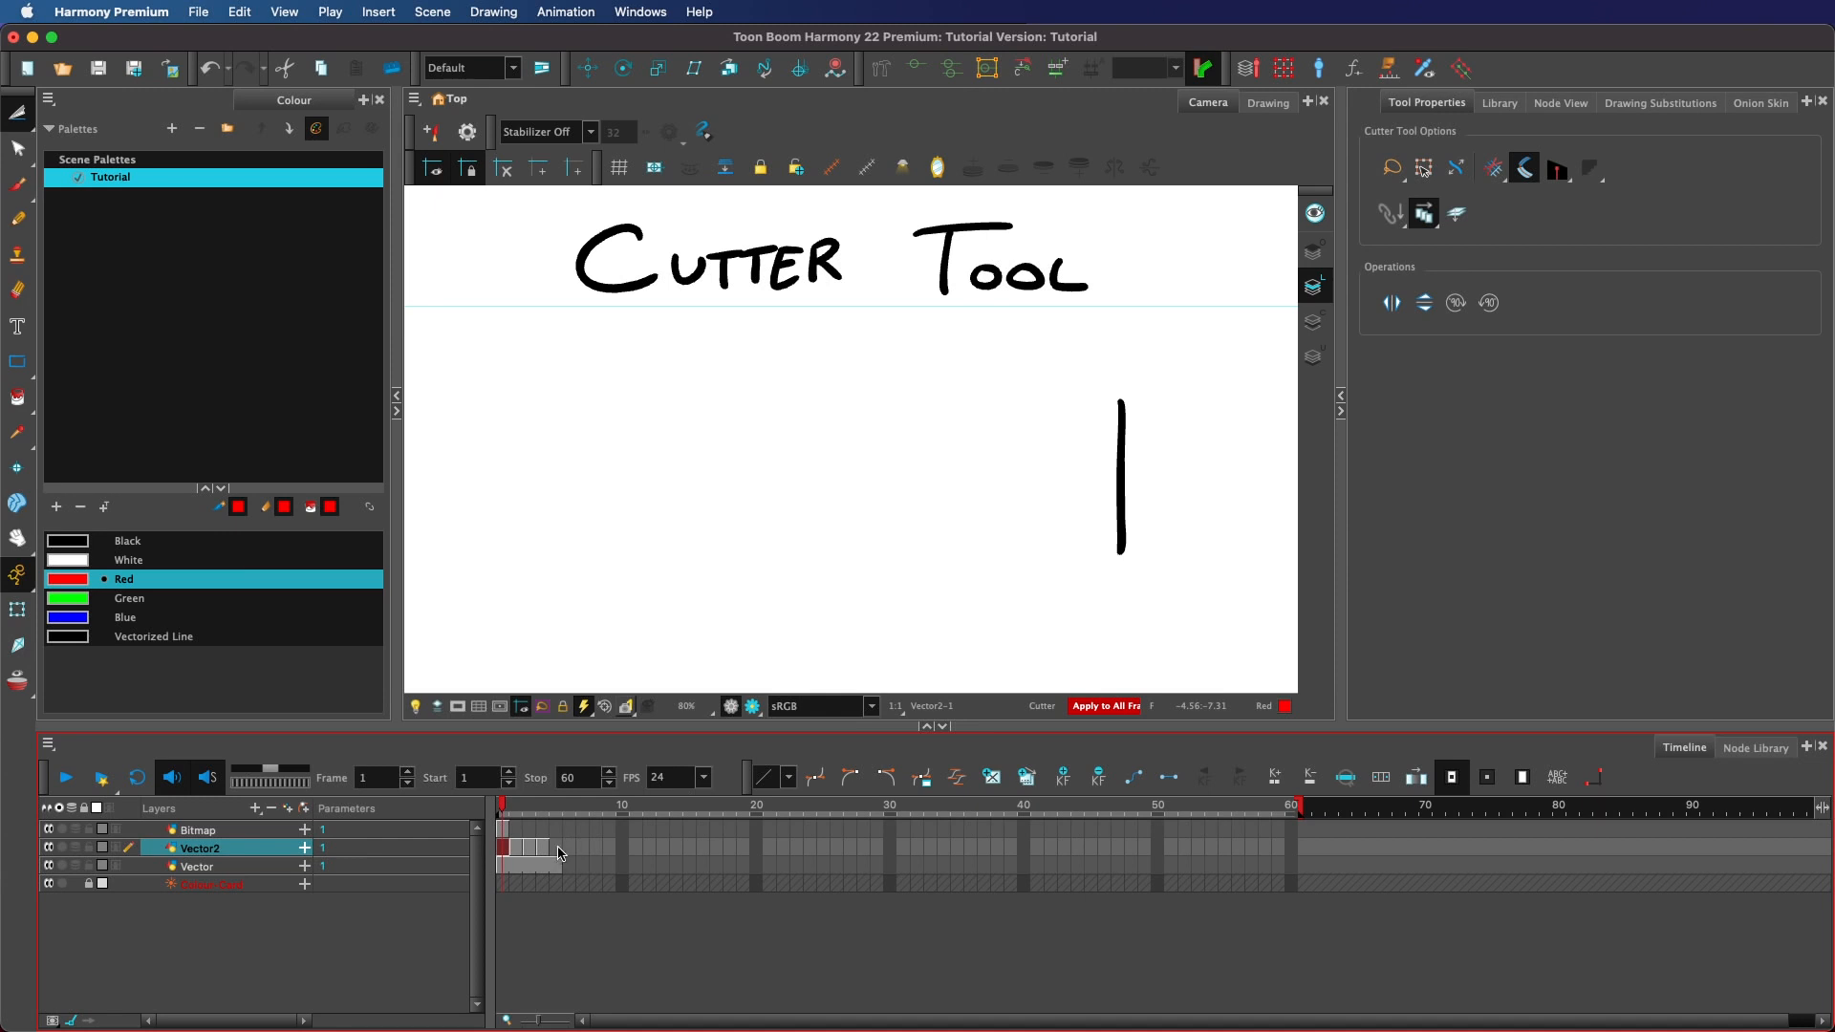
{"action": "left_click", "coordinate": [559, 850]}
{"action": "left_click", "coordinate": [1660, 102]}
{"action": "left_click", "coordinate": [1691, 373]}
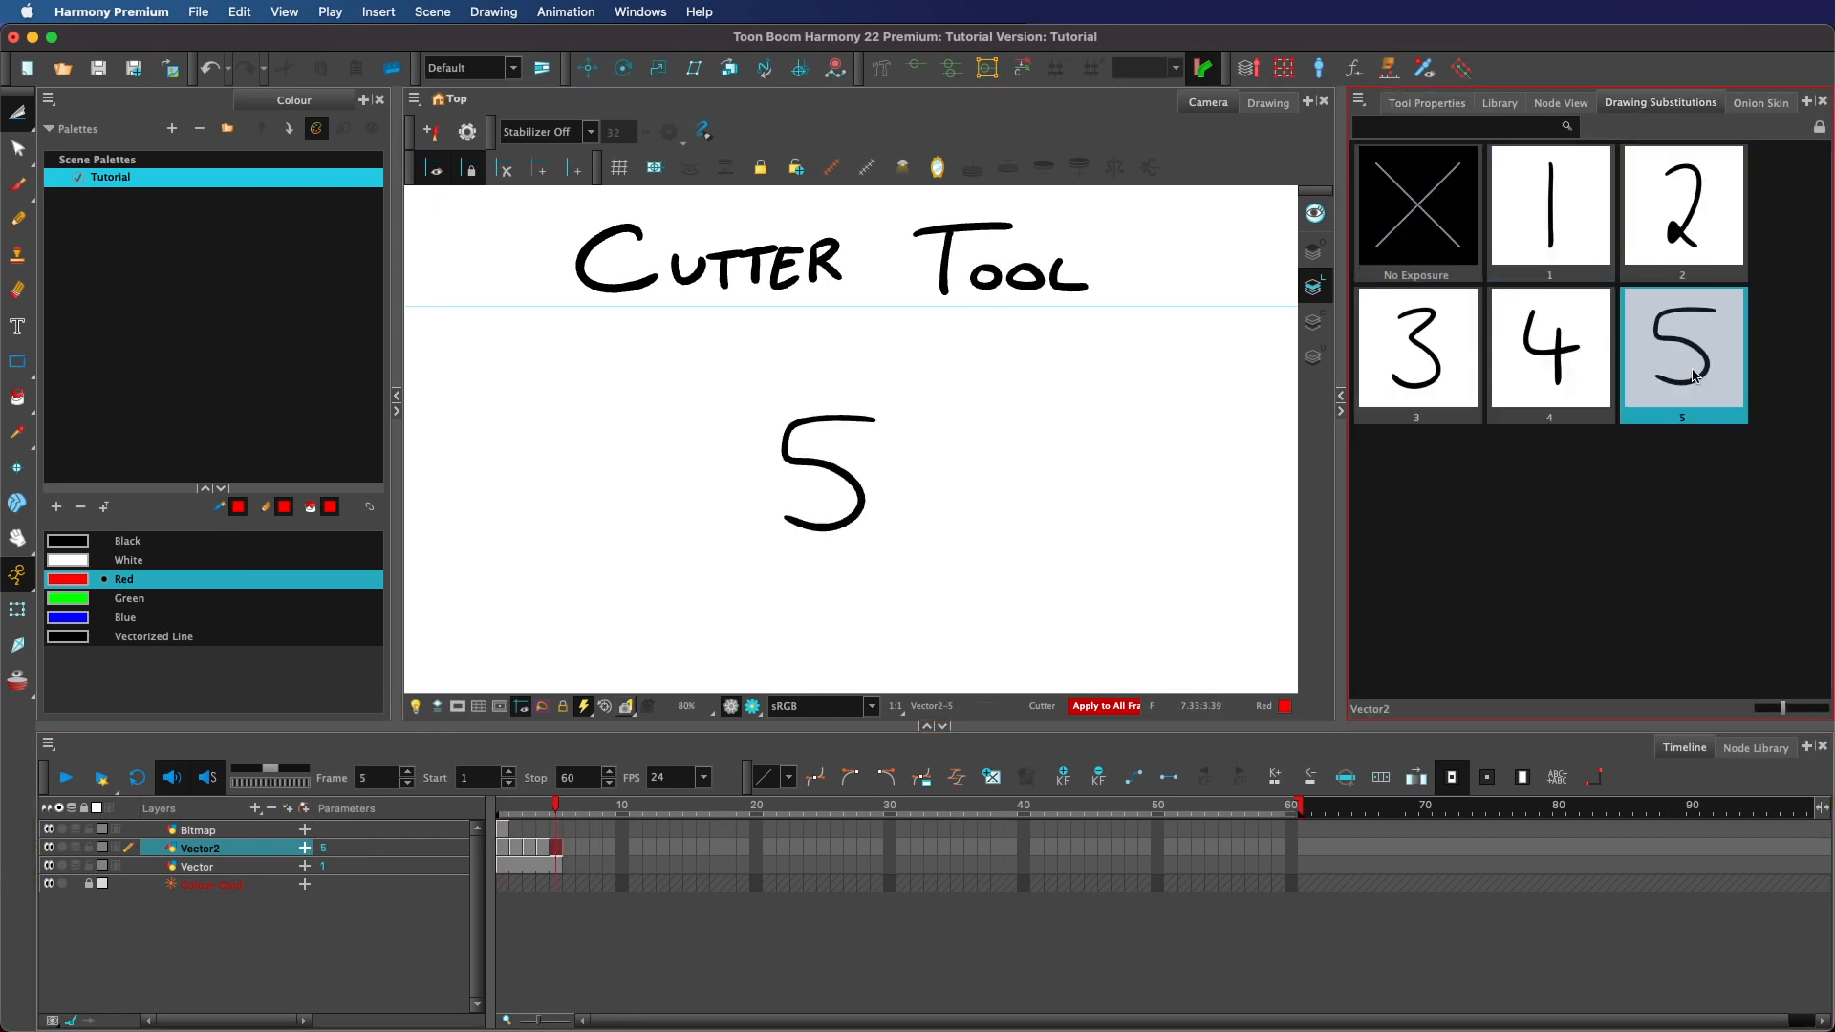
{"action": "key", "text": "comma"}
{"action": "key", "text": "period"}
{"action": "key", "text": "comma"}
{"action": "key", "text": "period"}
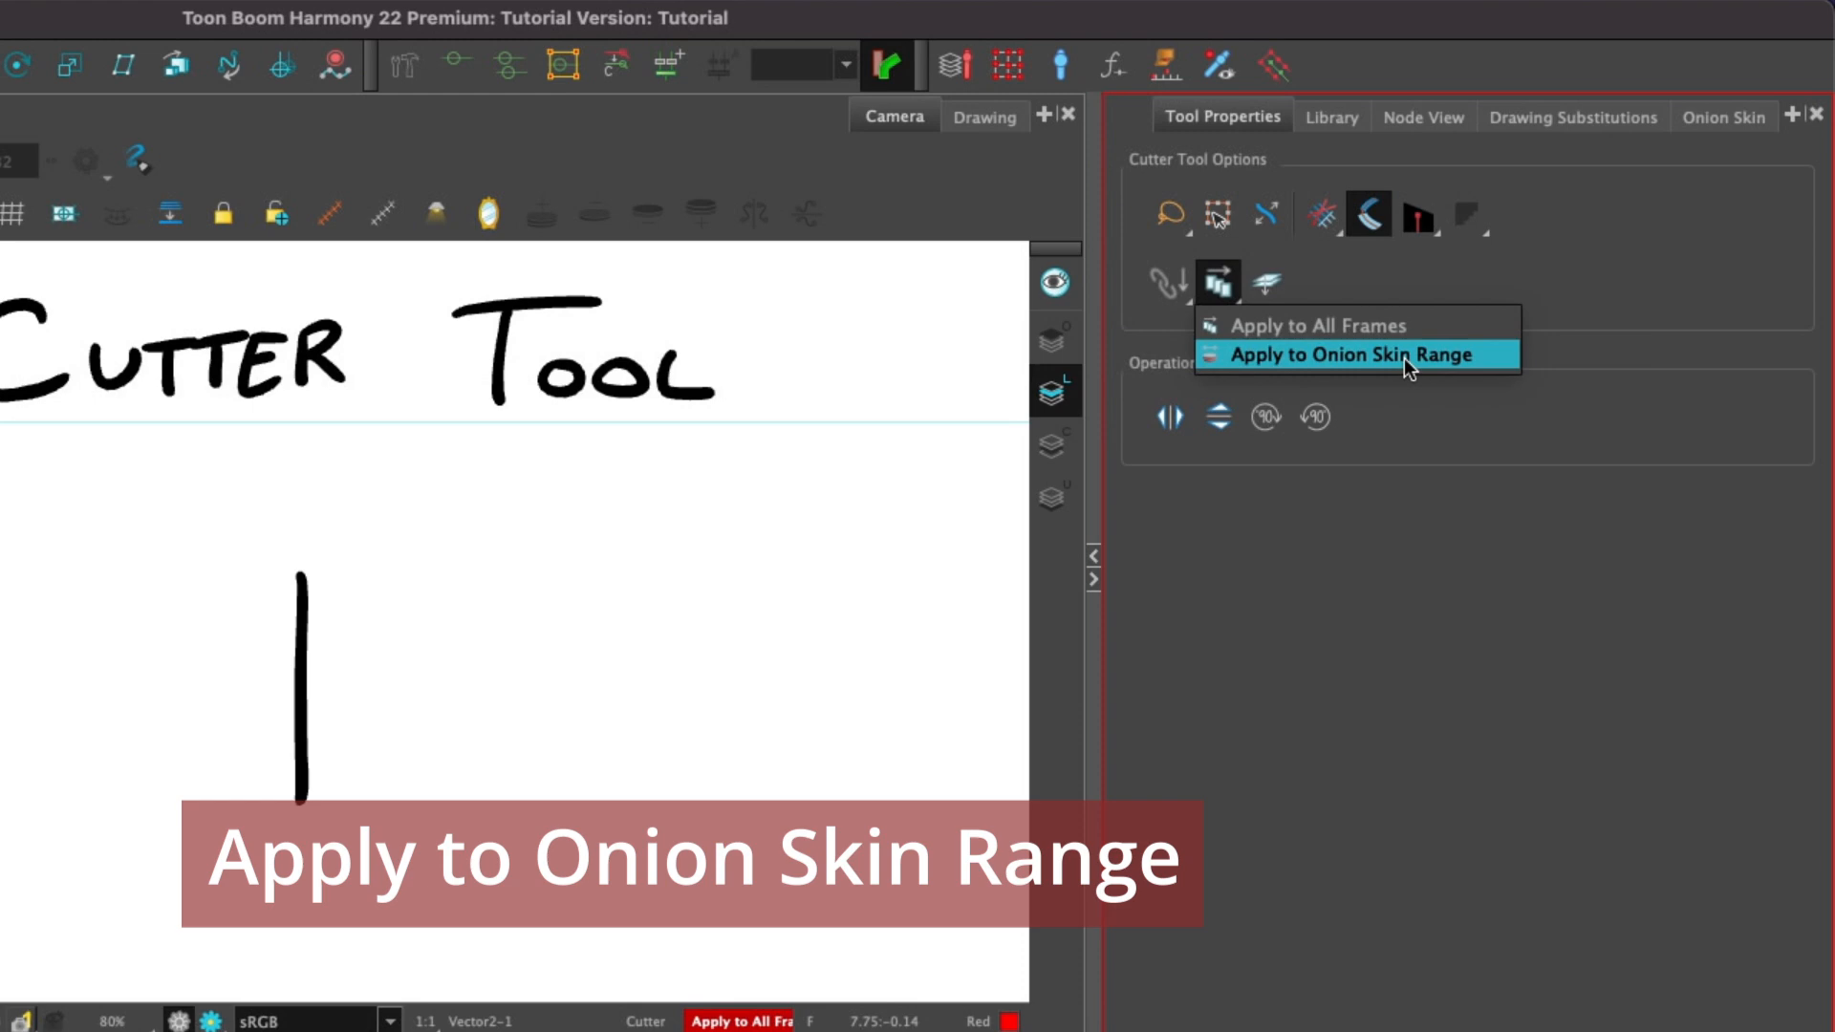
Set the Cutter to Apply to Onion Skin Range, turn on onion skin, and cut and move the vertical line right.
{"action": "left_click", "coordinate": [1548, 264]}
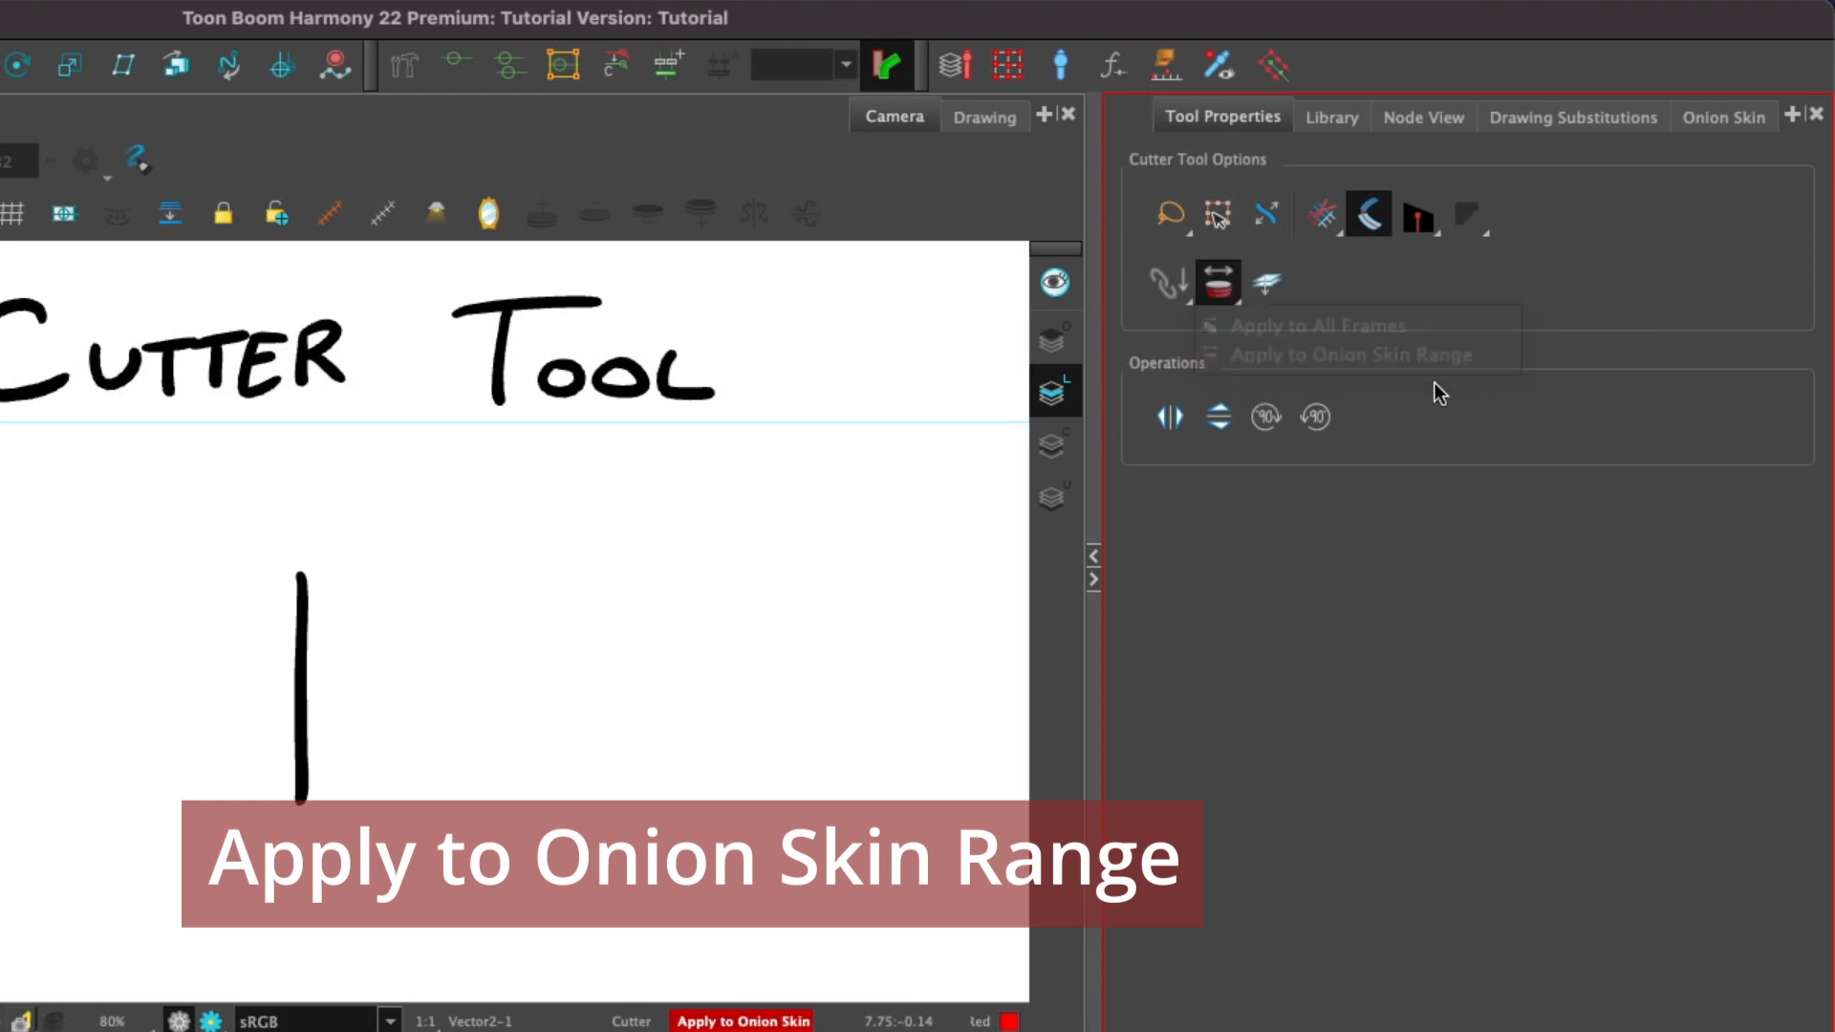
{"action": "left_click", "coordinate": [17, 680]}
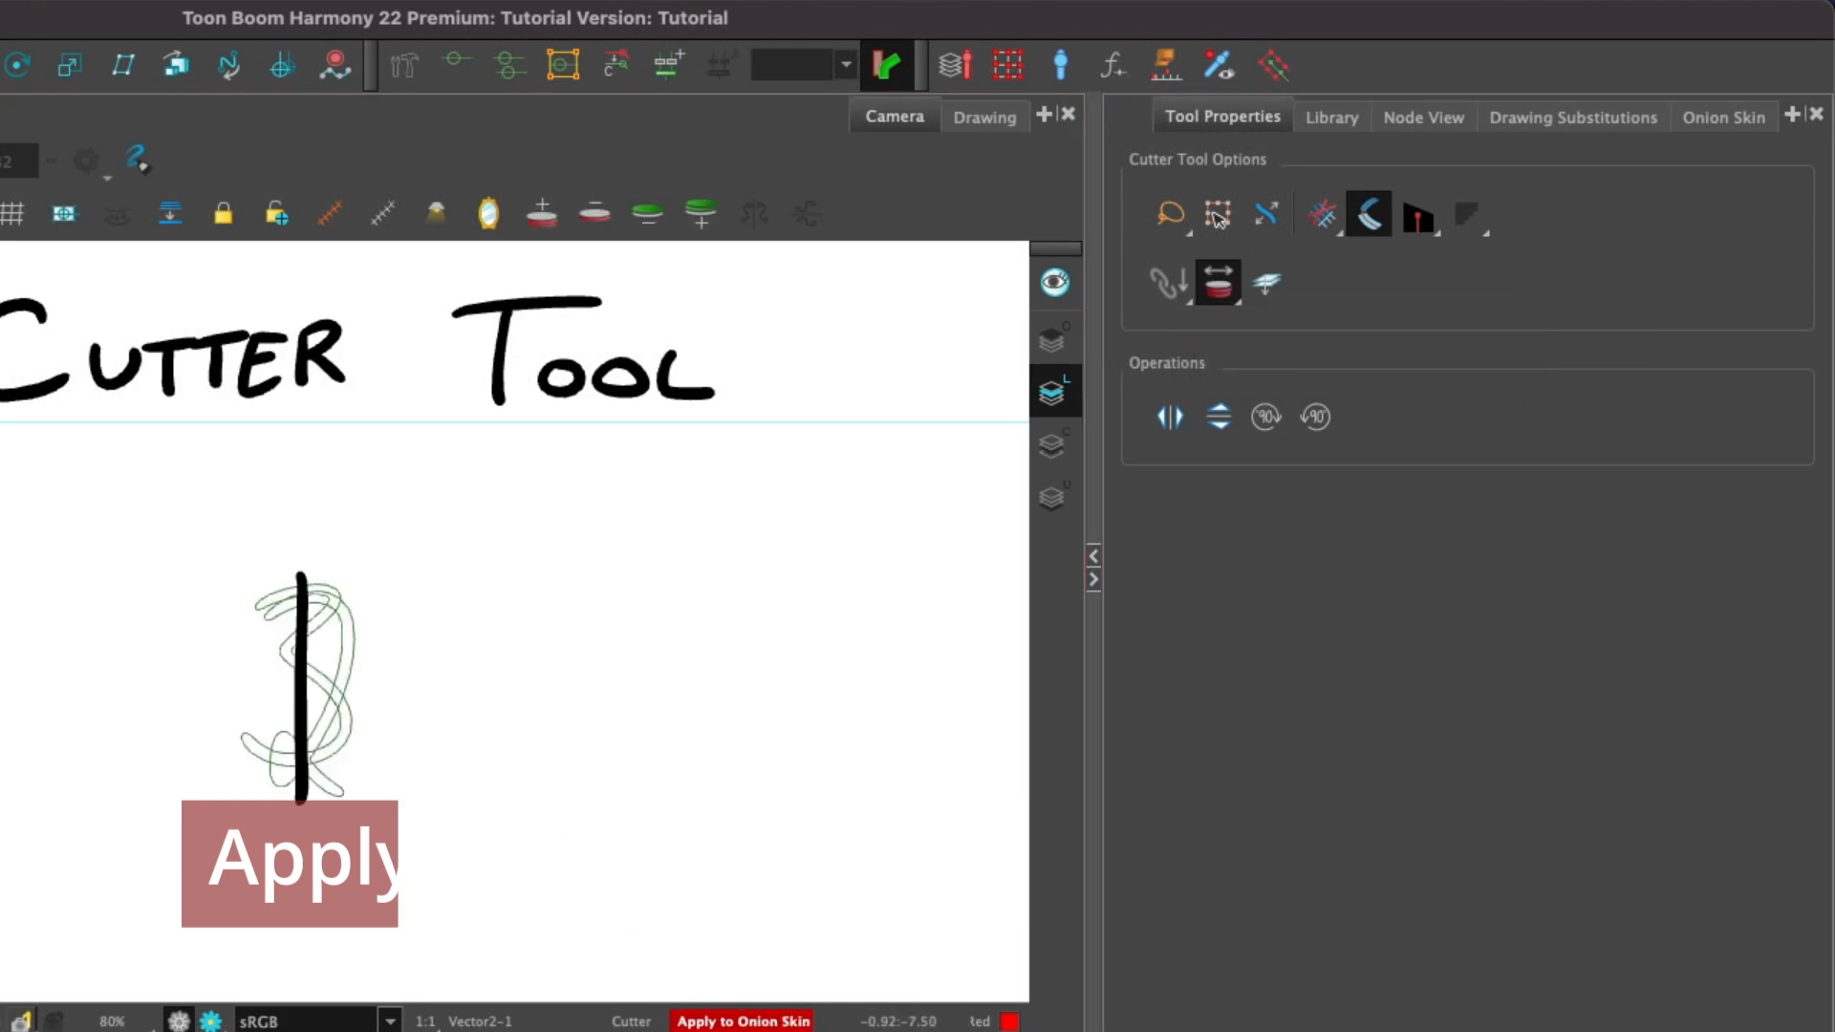
{"action": "mouse_move", "coordinate": [623, 823]}
{"action": "left_mouse_down"}
{"action": "mouse_move", "coordinate": [679, 730]}
{"action": "mouse_move", "coordinate": [422, 951]}
{"action": "left_mouse_up"}
{"action": "left_click_drag", "start_coordinate": [831, 489], "coordinate": [1020, 471]}
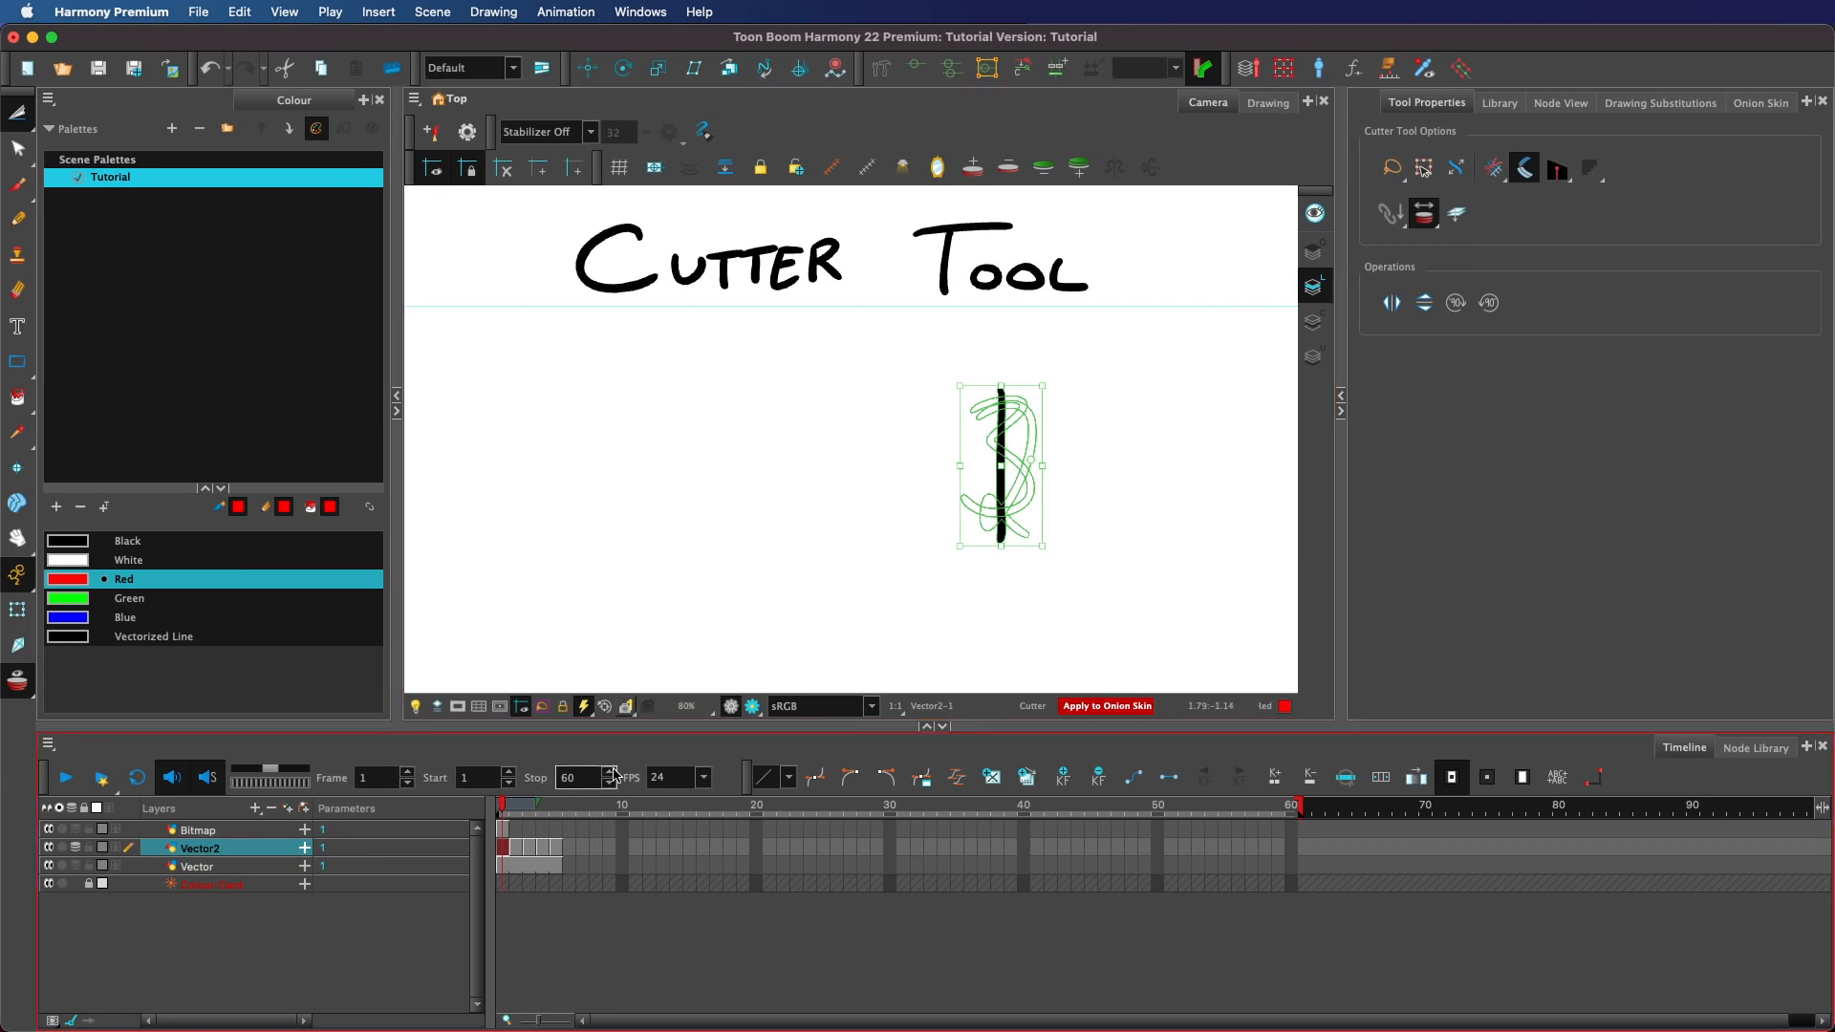
Undo the cut and move, and widen the onion skin range of following frames in the Onion Skin view.
{"action": "key", "text": "super+z"}
{"action": "key", "text": "super+z"}
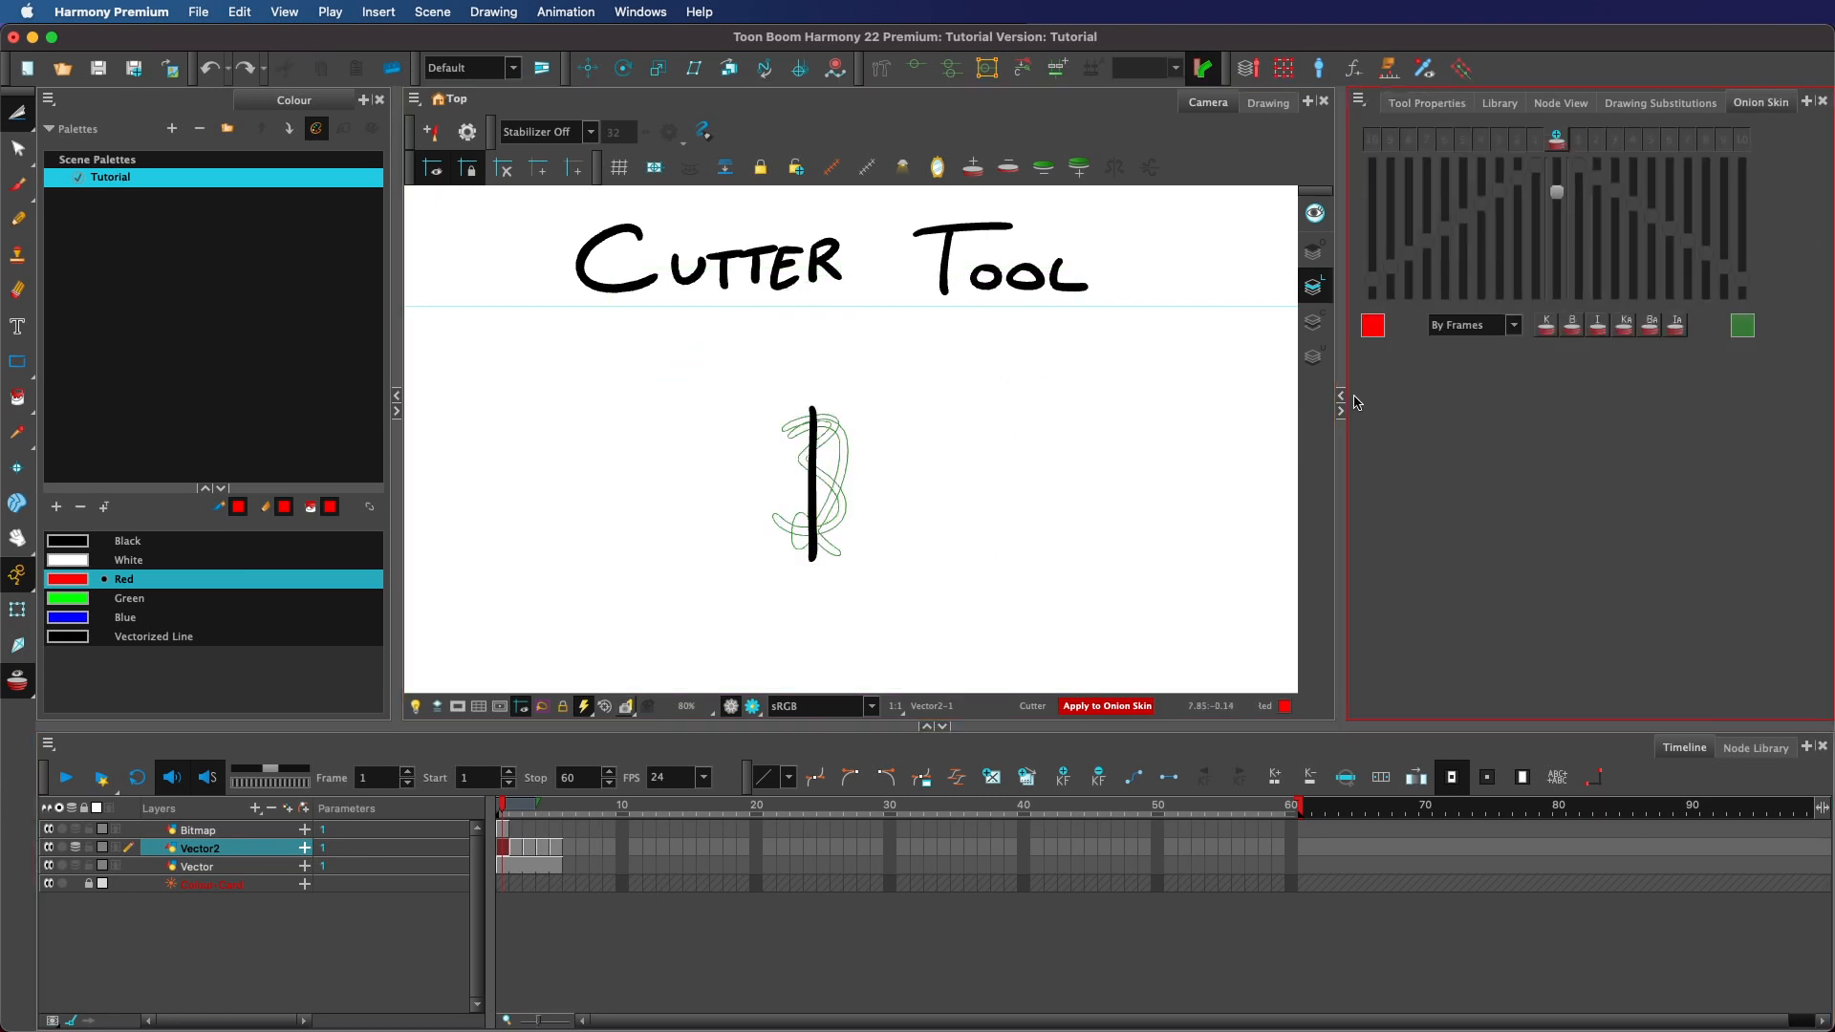
{"action": "left_click", "coordinate": [1556, 139]}
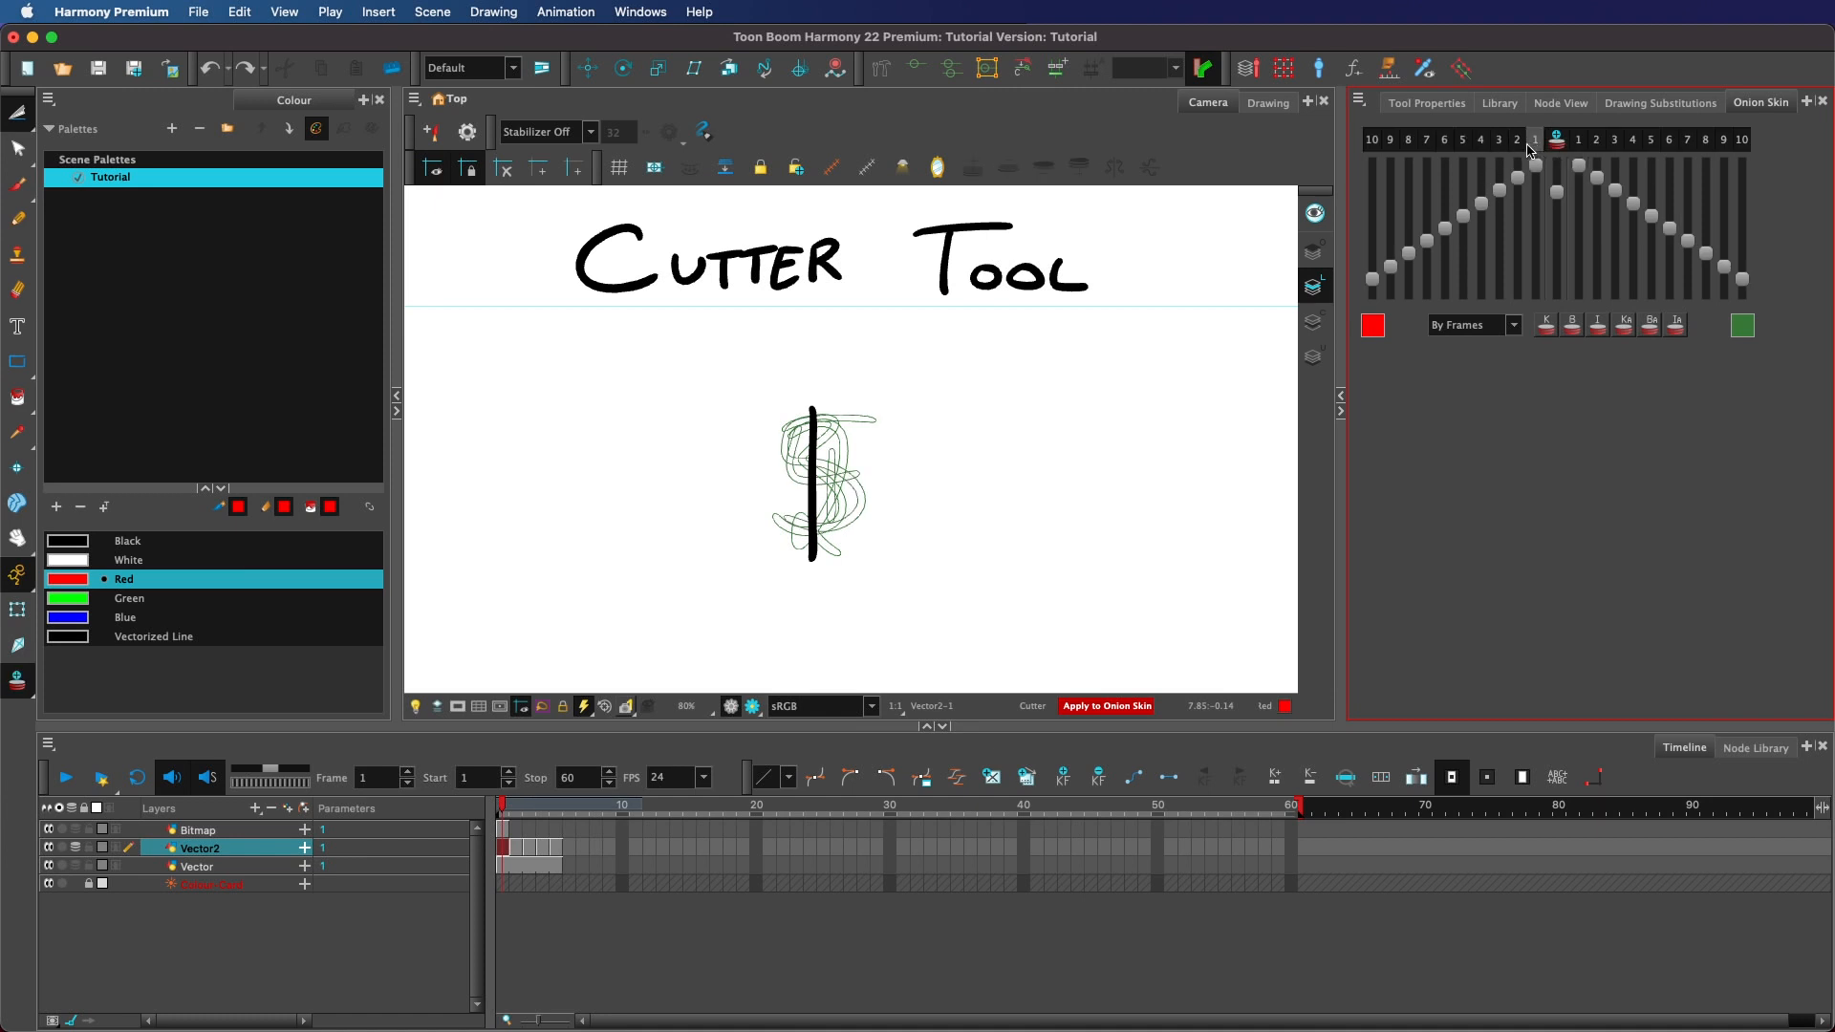
{"action": "left_click", "coordinate": [1557, 140]}
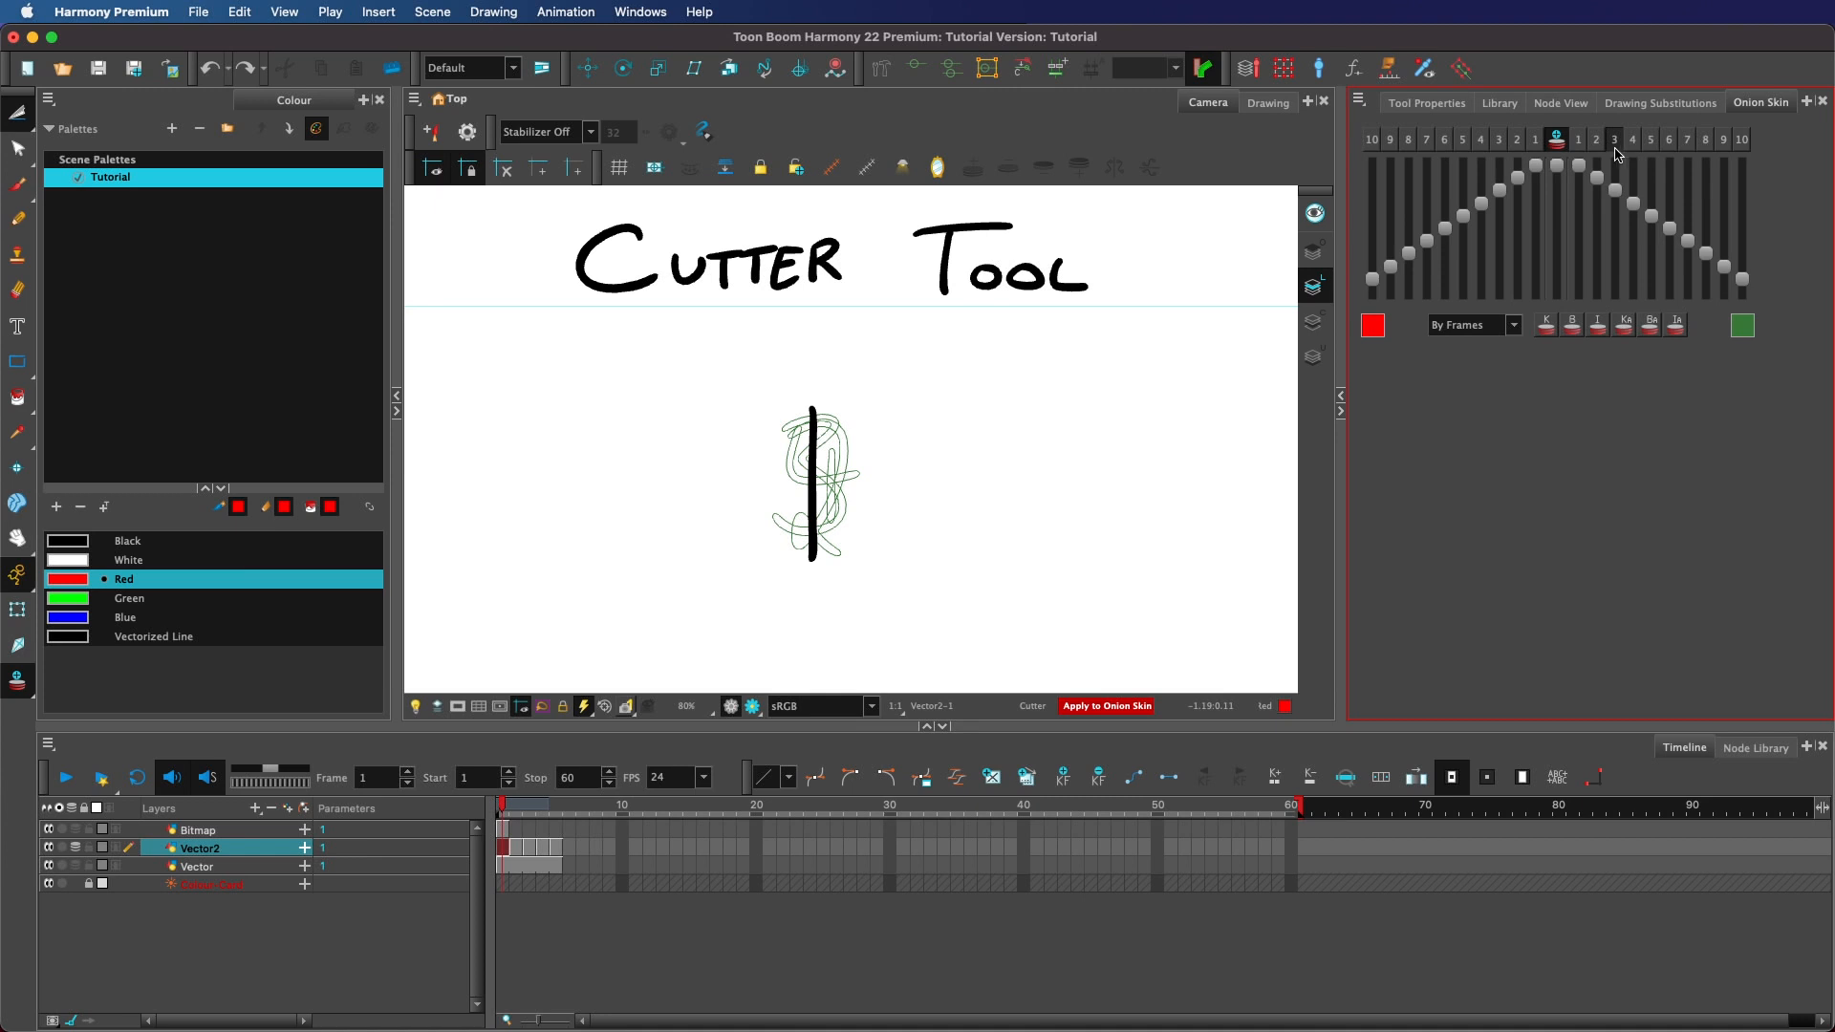
Lasso the vertical line with the wider onion skin range, move it right, and undo both actions.
{"action": "mouse_move", "coordinate": [984, 382]}
{"action": "left_mouse_down"}
{"action": "mouse_move", "coordinate": [675, 612]}
{"action": "mouse_move", "coordinate": [1059, 557]}
{"action": "left_mouse_up"}
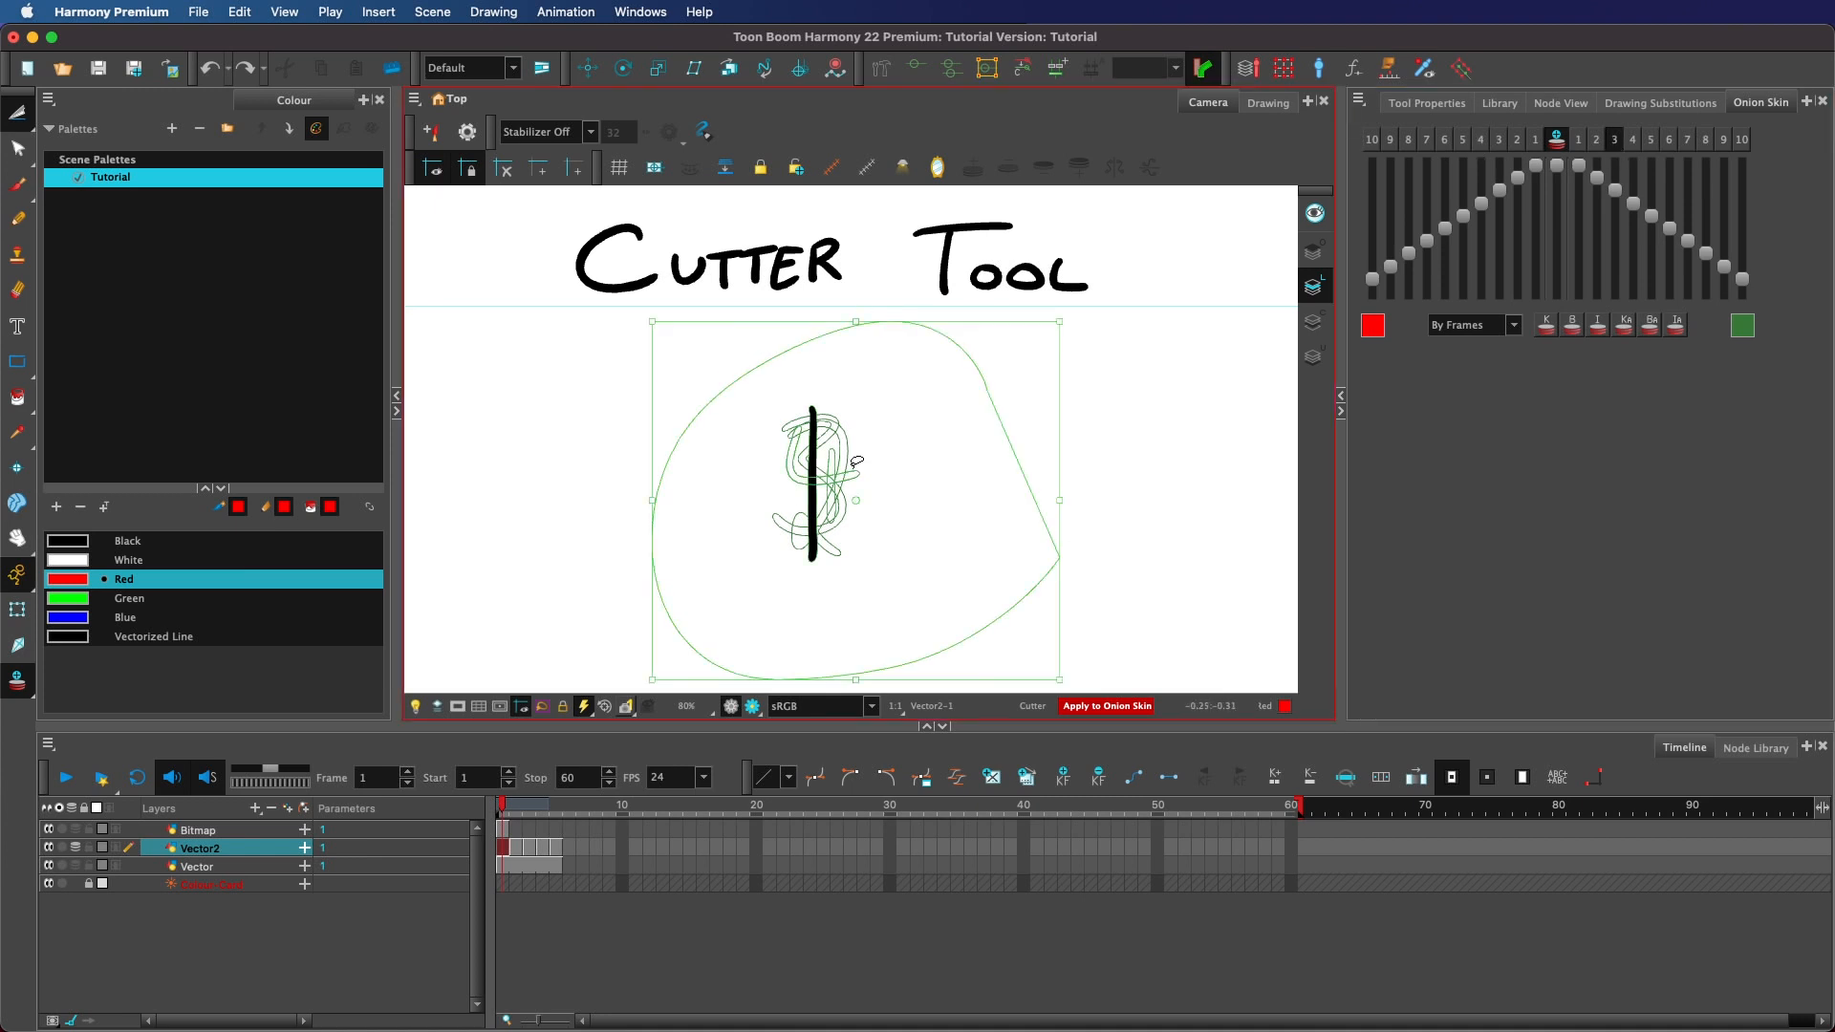
{"action": "left_click_drag", "start_coordinate": [838, 465], "coordinate": [1119, 448]}
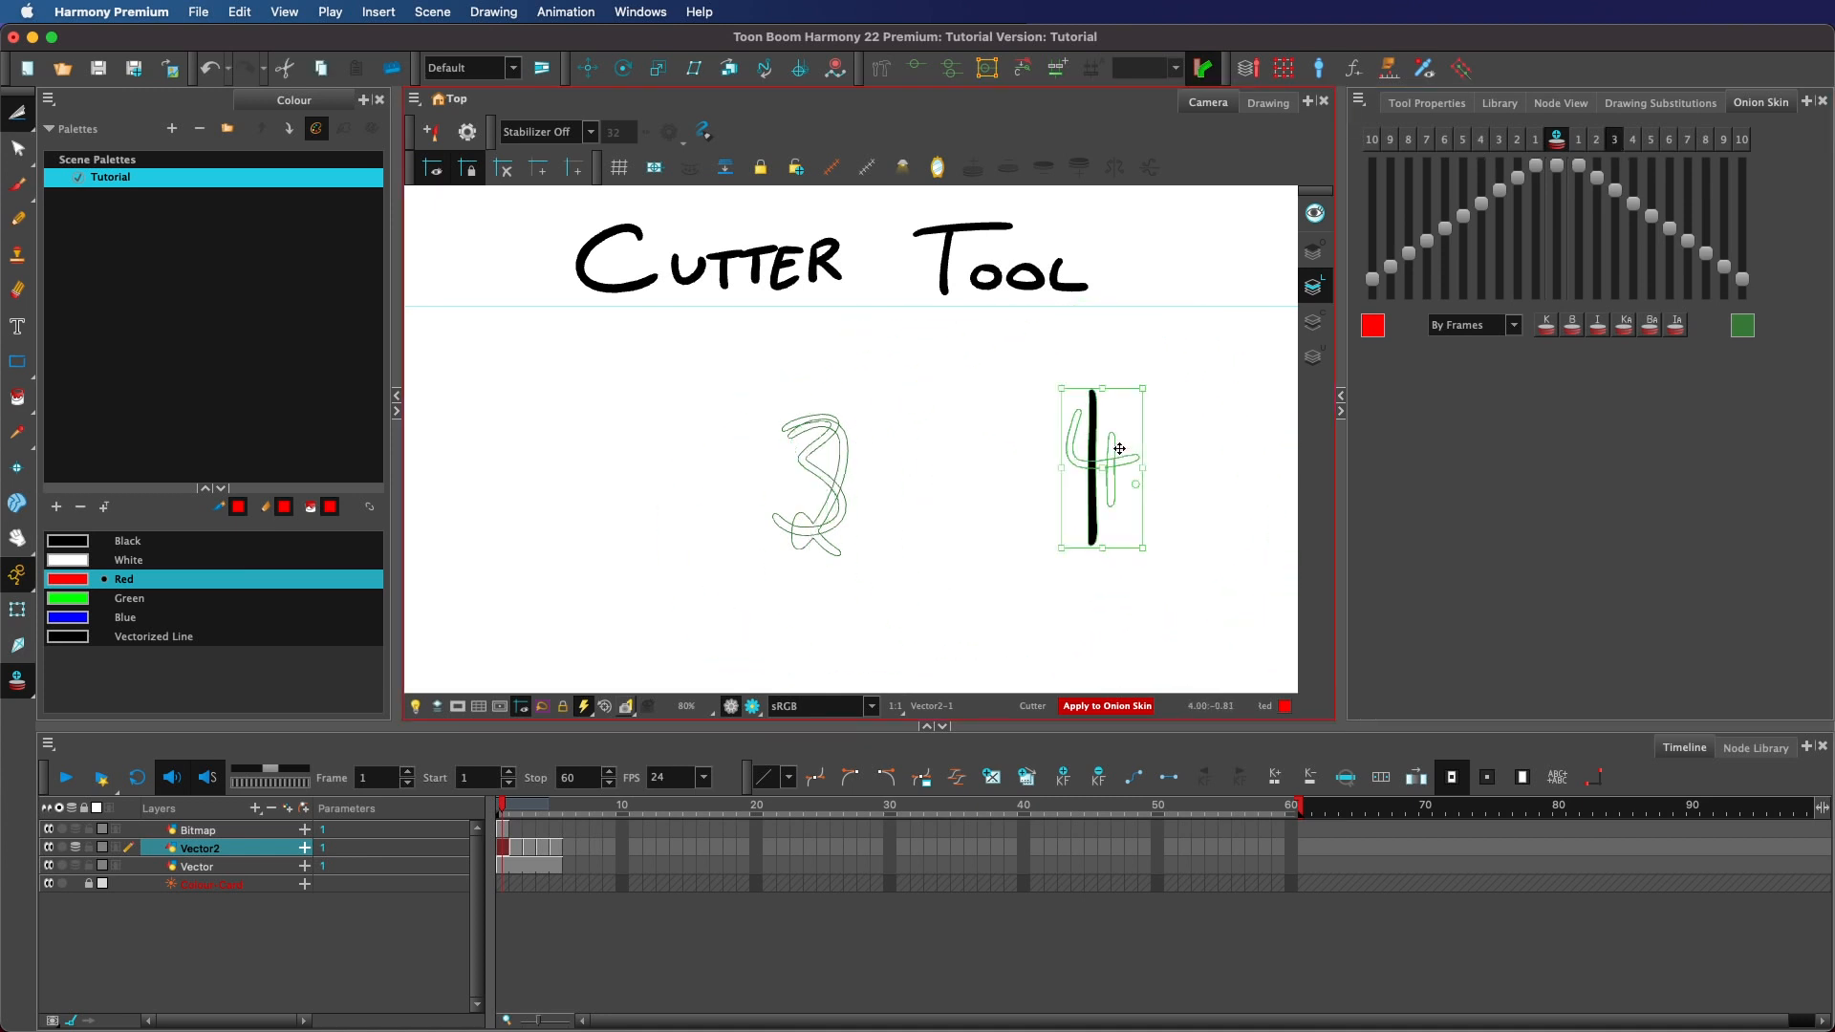
{"action": "key", "text": "super+z"}
{"action": "key", "text": "super+z"}
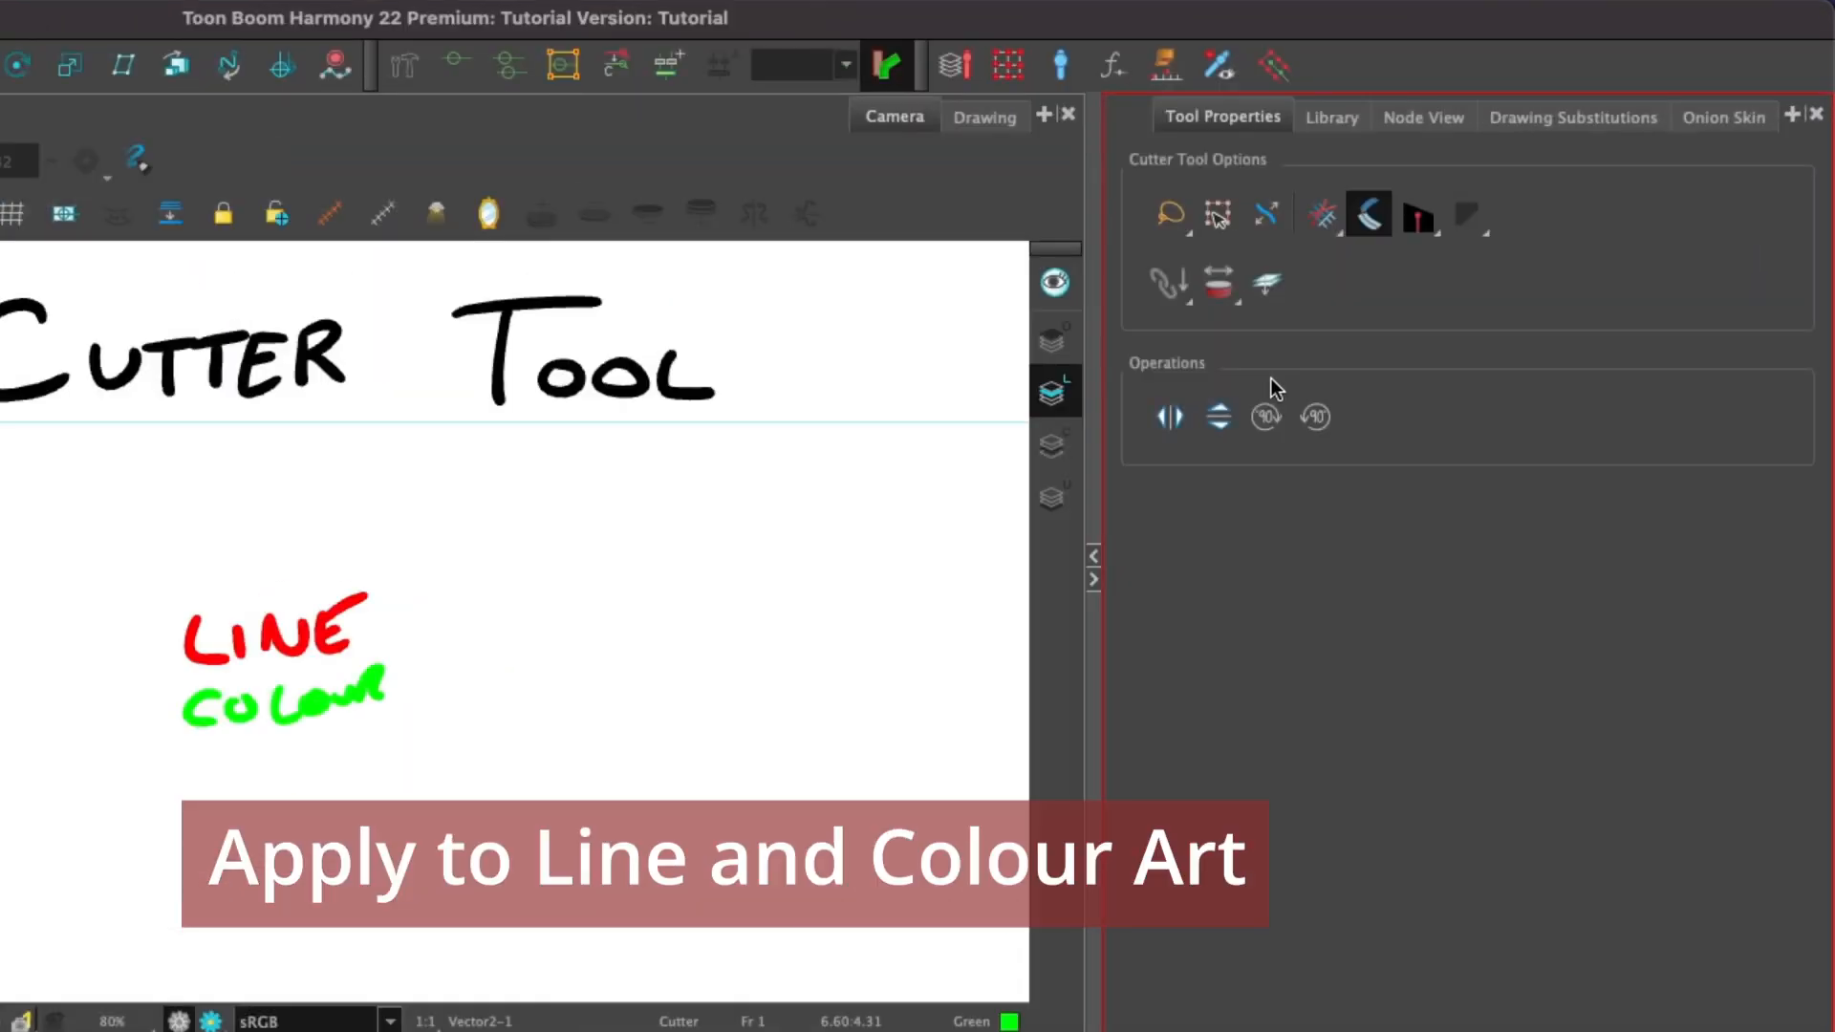
Turn on Apply to Line and Colour Art, cut the LINE COLOUR lettering, move it right, and undo the move.
{"action": "left_click", "coordinate": [1266, 282]}
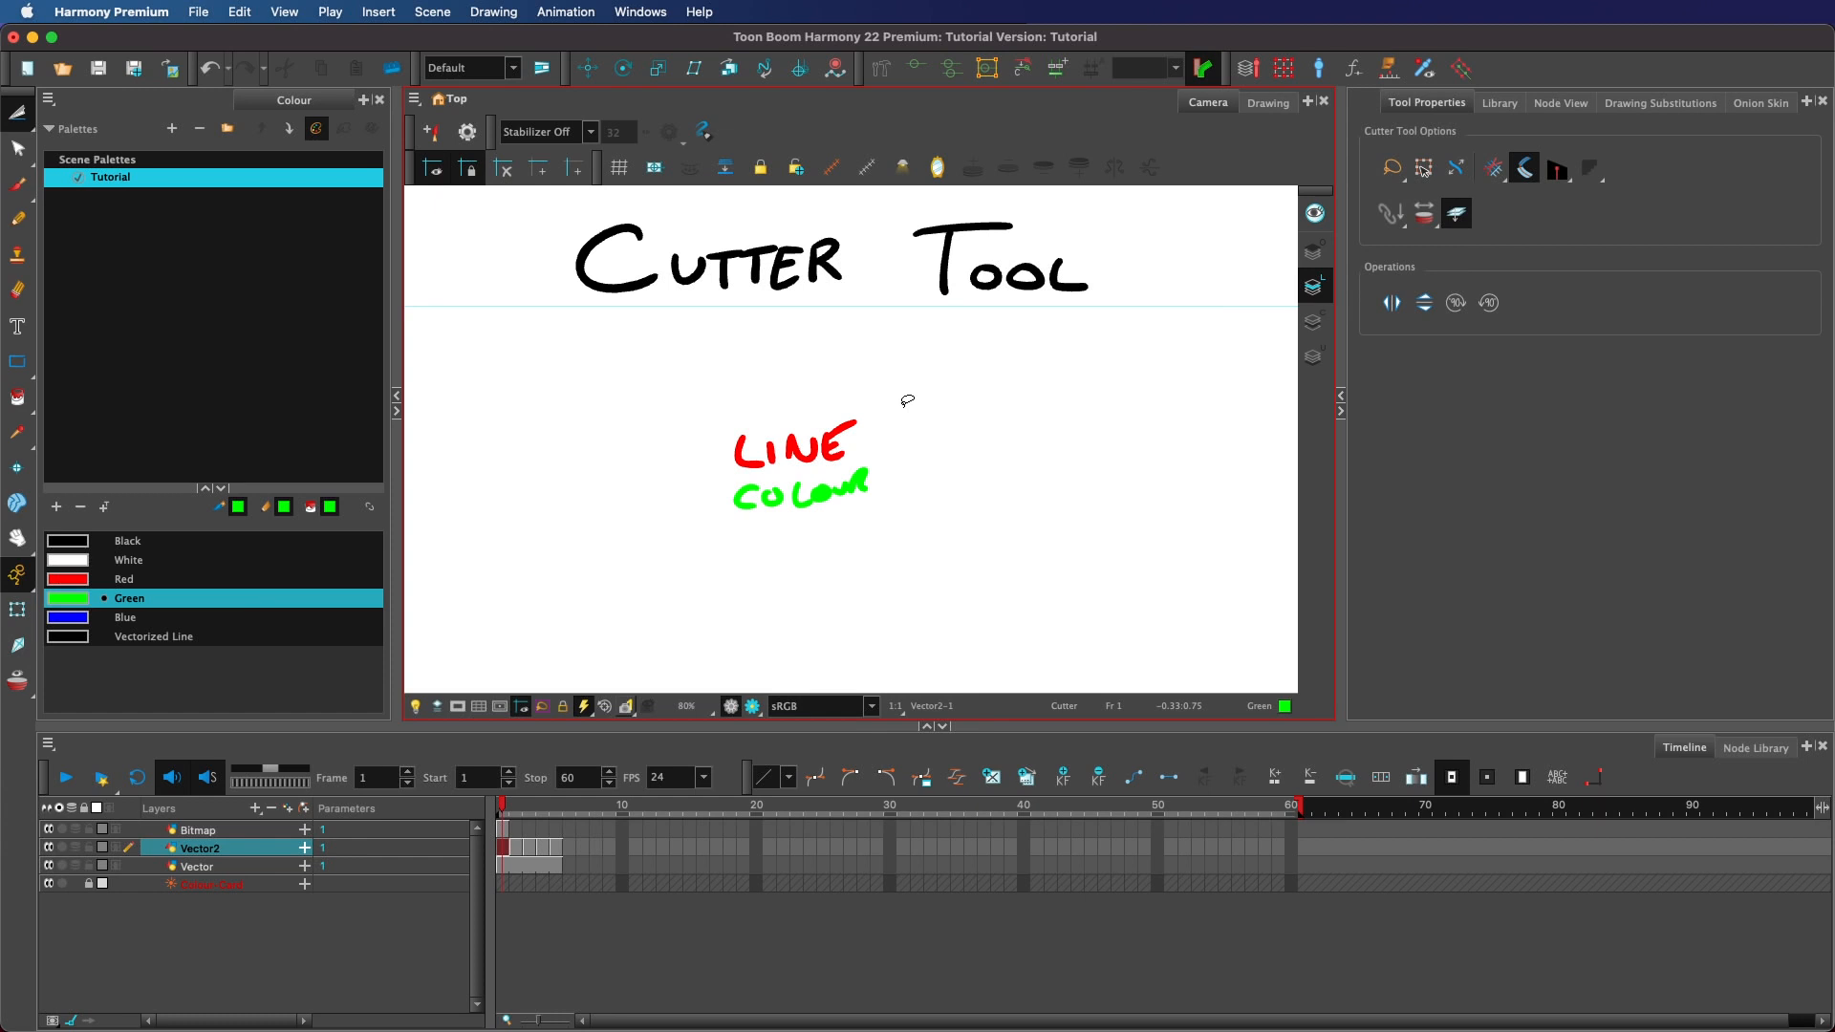
{"action": "mouse_move", "coordinate": [906, 401]}
{"action": "left_mouse_down"}
{"action": "mouse_move", "coordinate": [893, 525]}
{"action": "mouse_move", "coordinate": [755, 363]}
{"action": "left_mouse_up"}
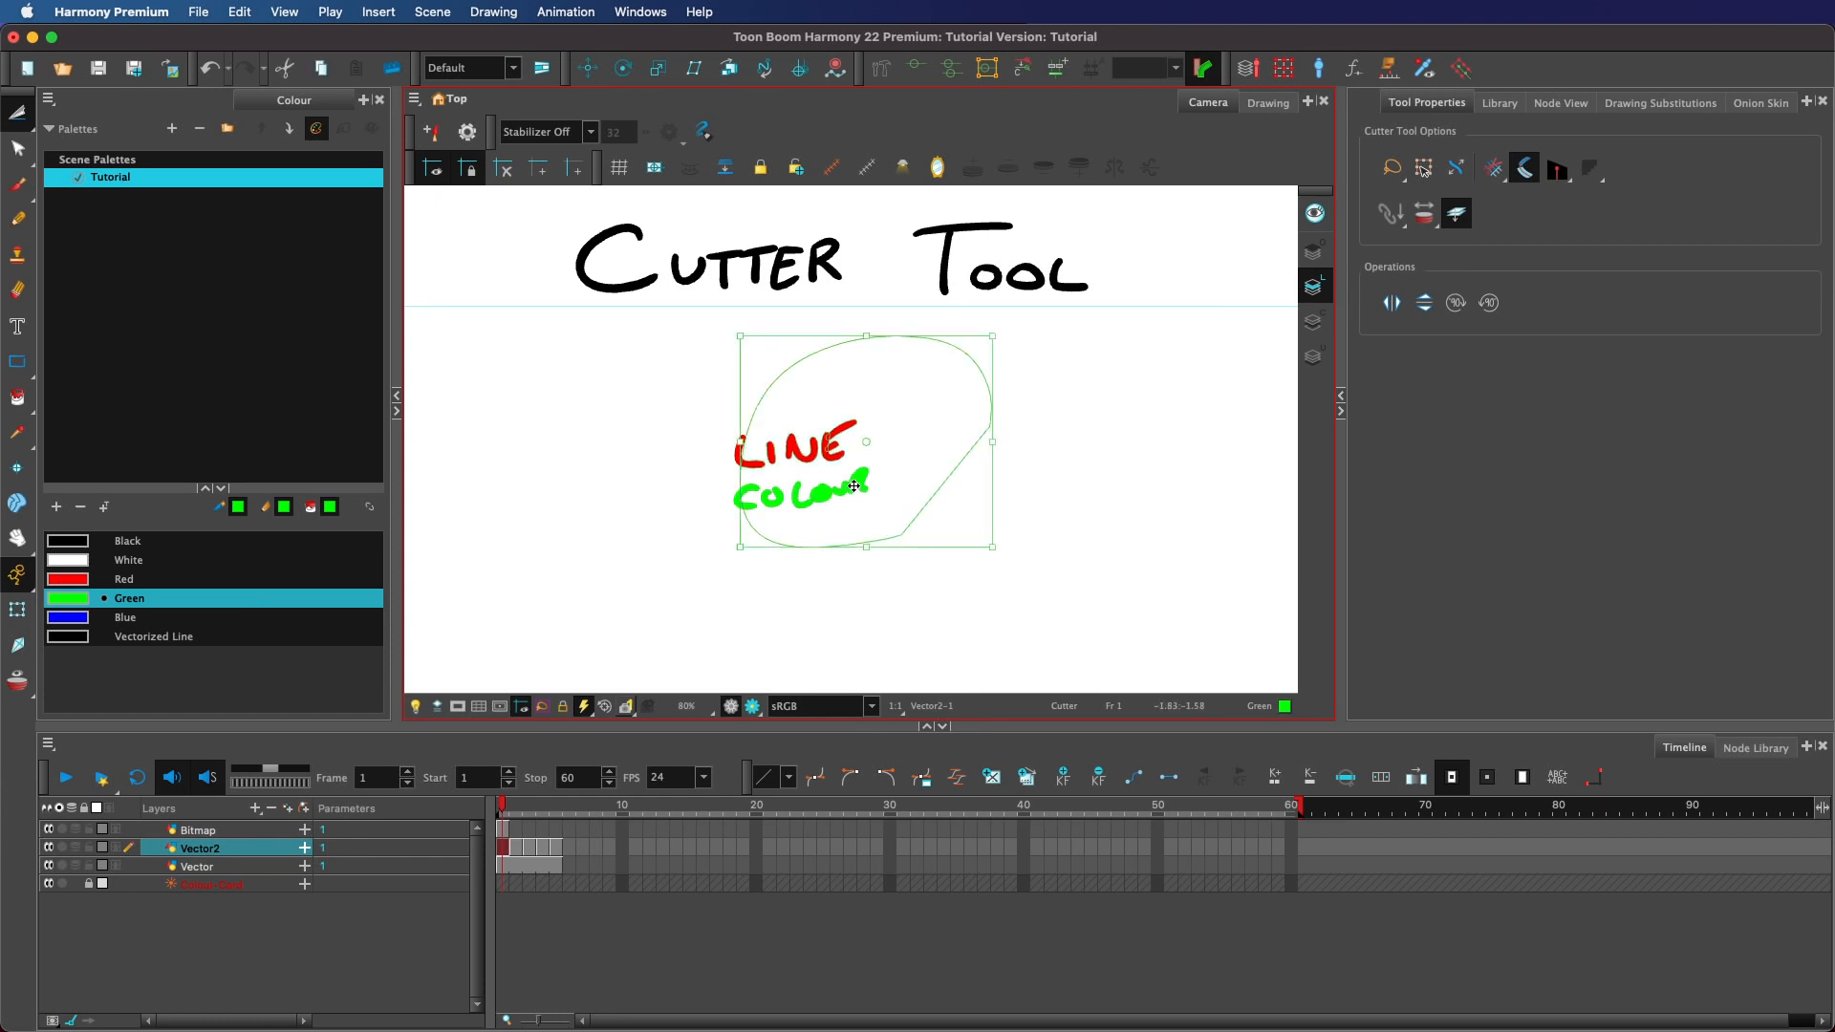
{"action": "mouse_move", "coordinate": [858, 469]}
{"action": "left_mouse_down"}
{"action": "mouse_move", "coordinate": [942, 481]}
{"action": "mouse_move", "coordinate": [949, 463]}
{"action": "left_mouse_up"}
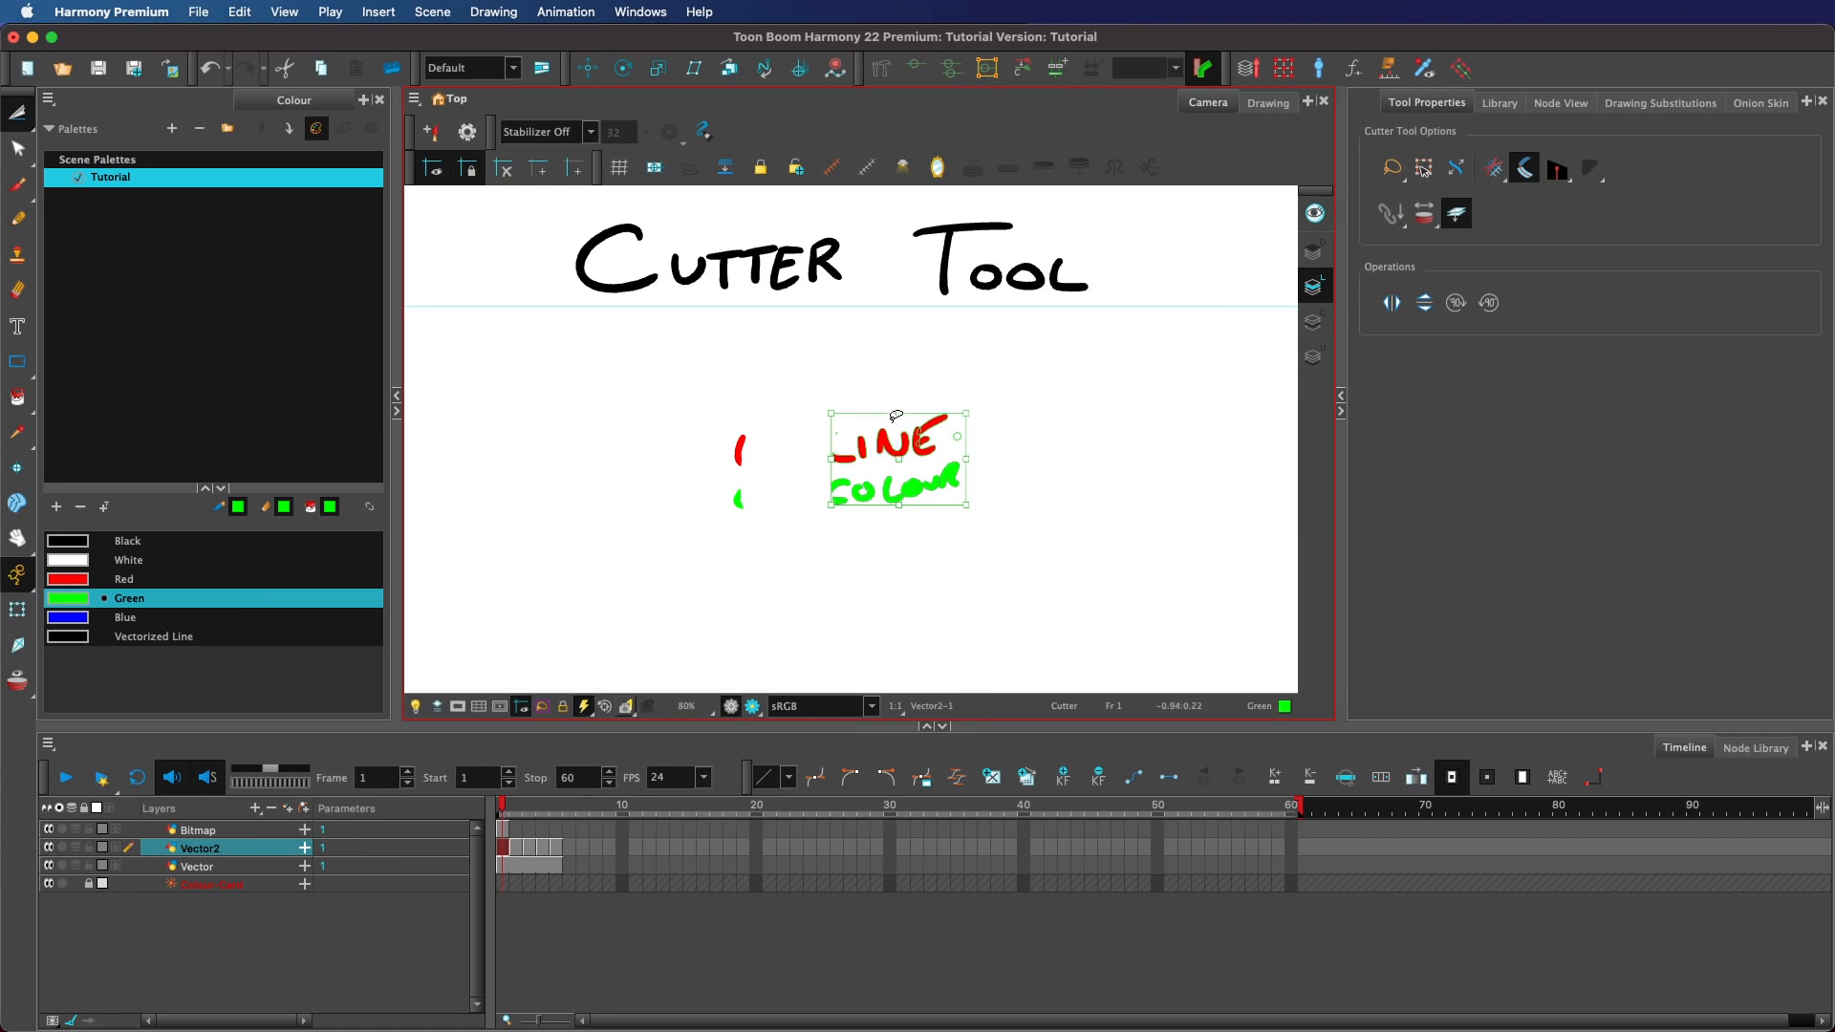
{"action": "key", "text": "super+z"}
Turn off Apply to Line and Colour Art, cut part of the LINE lettering, move it, and undo the move.
{"action": "left_click", "coordinate": [1462, 229]}
{"action": "key", "text": "super+z"}
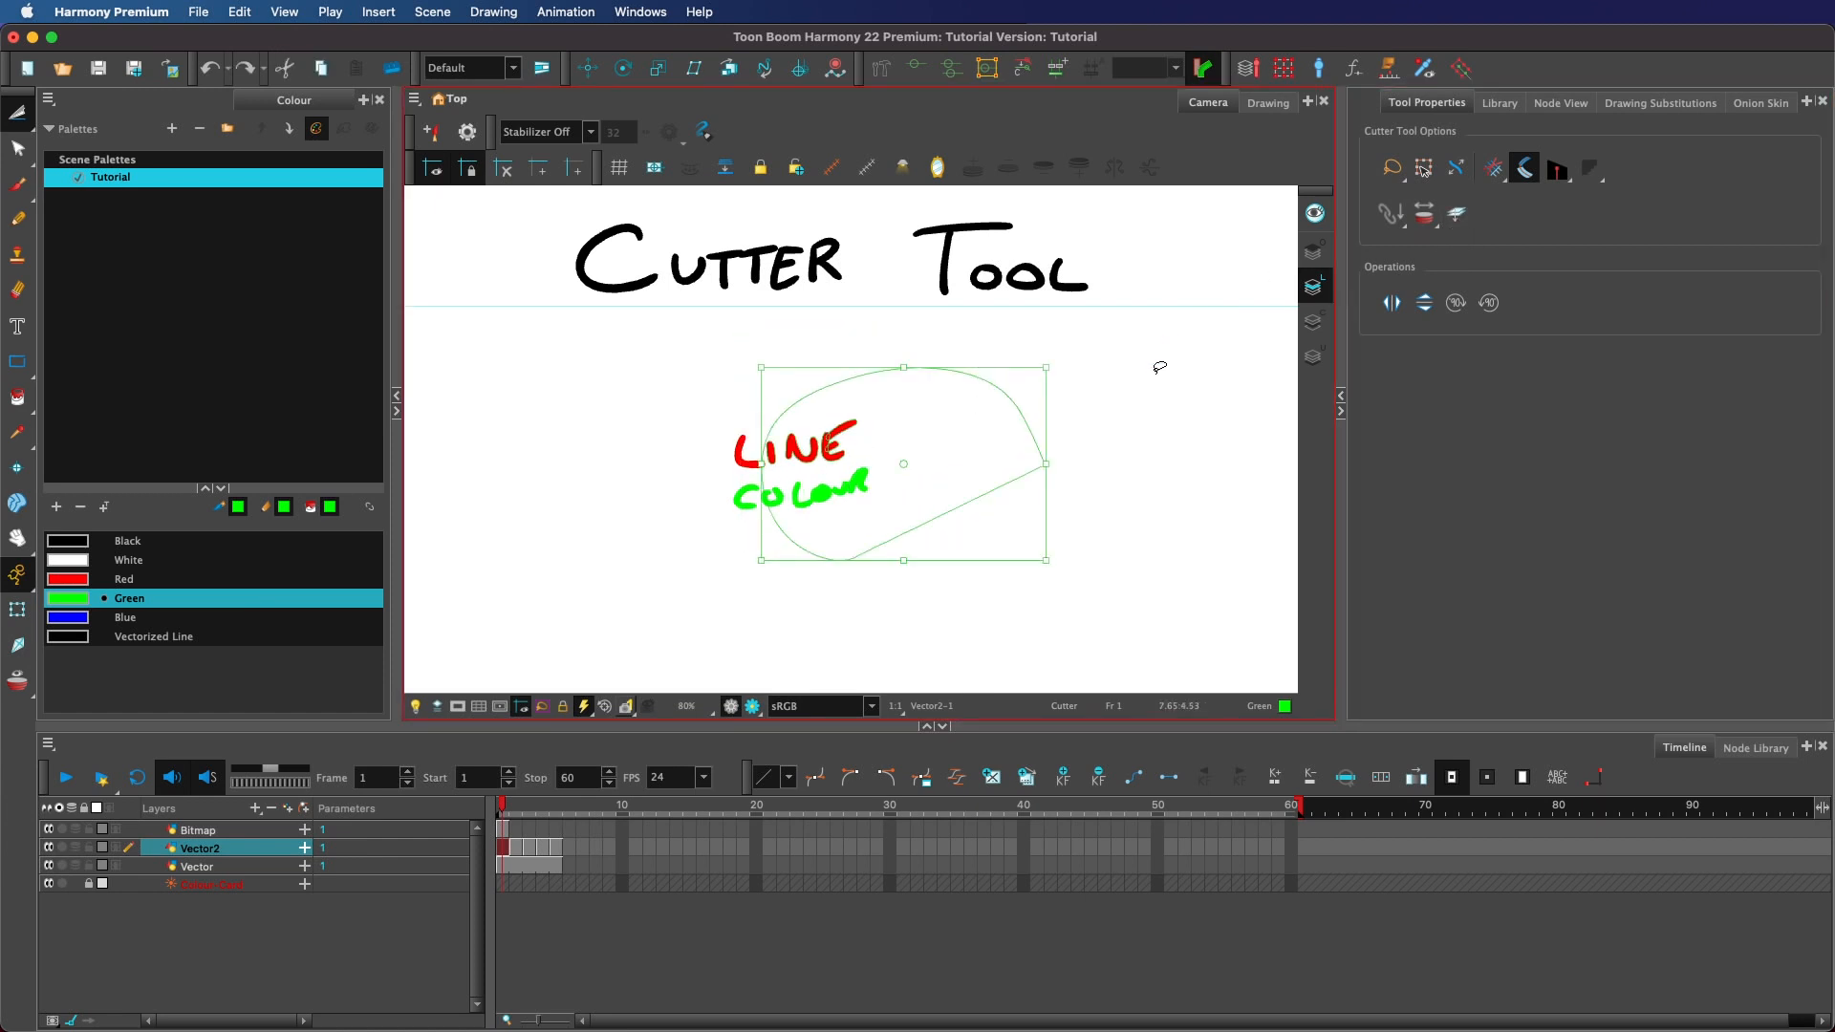
{"action": "left_click", "coordinate": [1060, 427]}
{"action": "mouse_move", "coordinate": [985, 465]}
{"action": "left_mouse_down"}
{"action": "mouse_move", "coordinate": [771, 409]}
{"action": "mouse_move", "coordinate": [864, 492]}
{"action": "mouse_move", "coordinate": [914, 424]}
{"action": "left_mouse_up"}
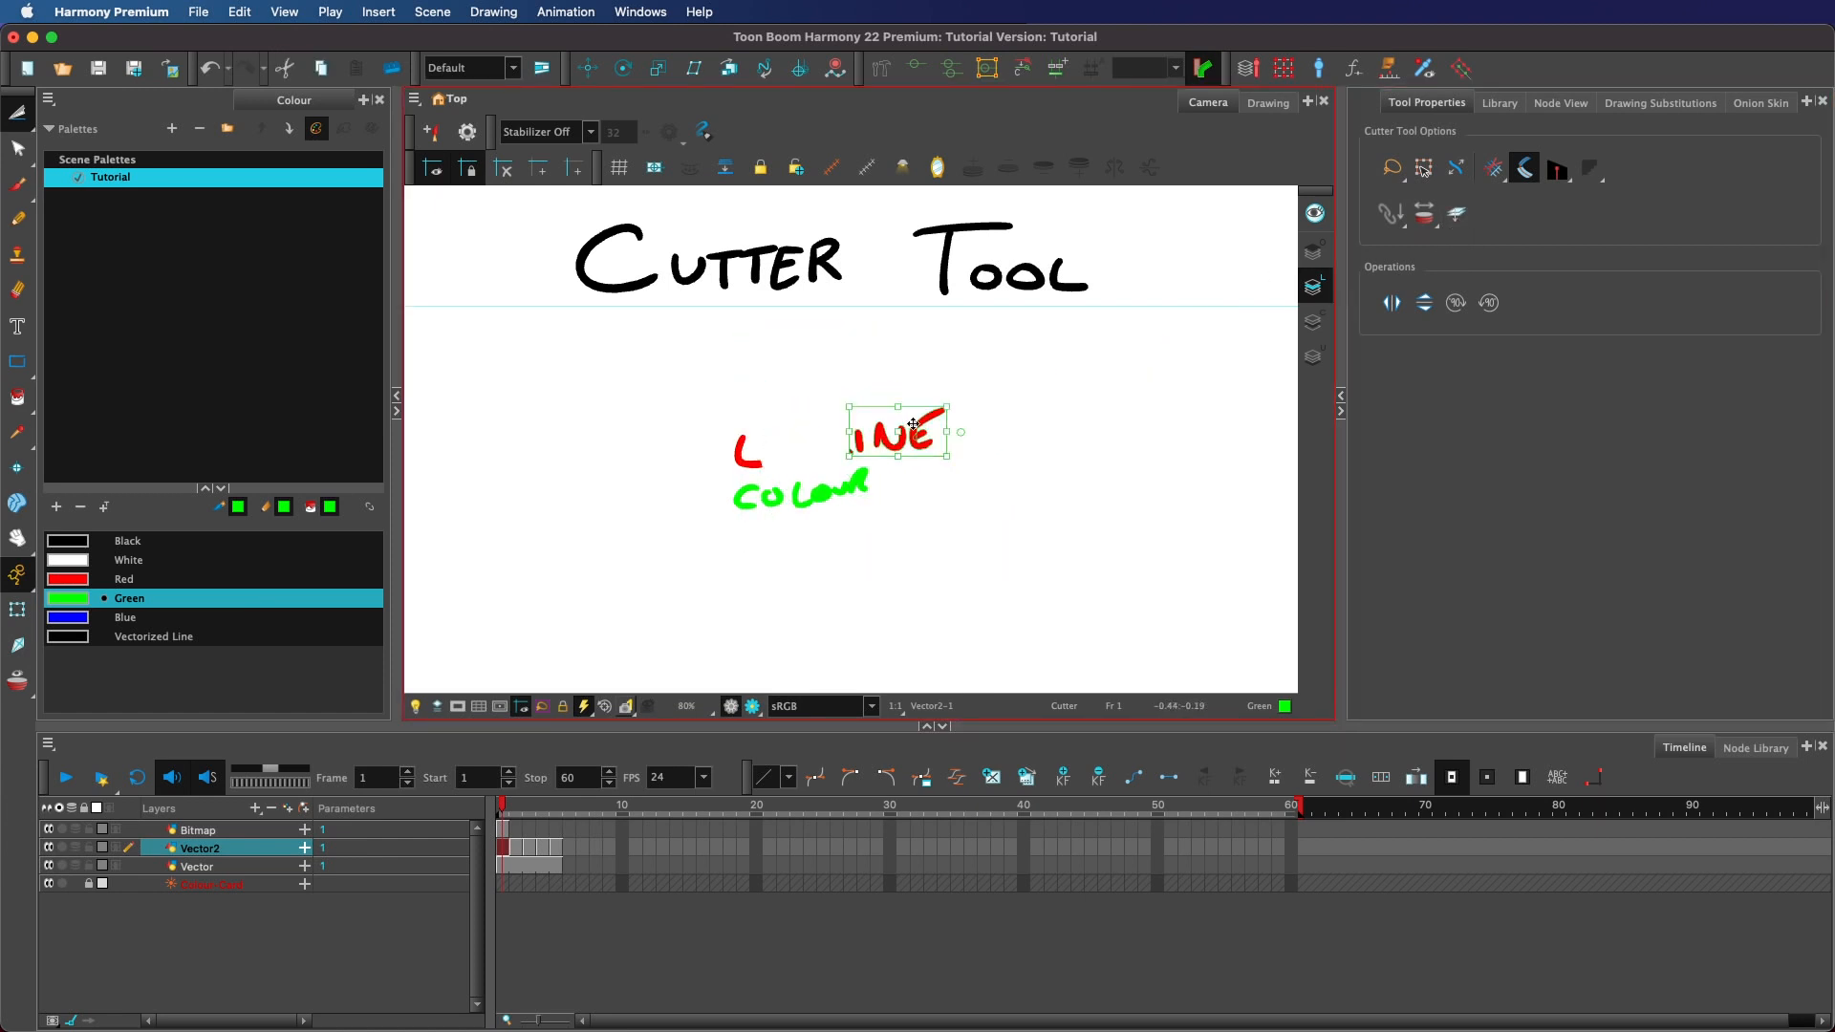
{"action": "key", "text": "super+z"}
{"action": "left_click", "coordinate": [1086, 409]}
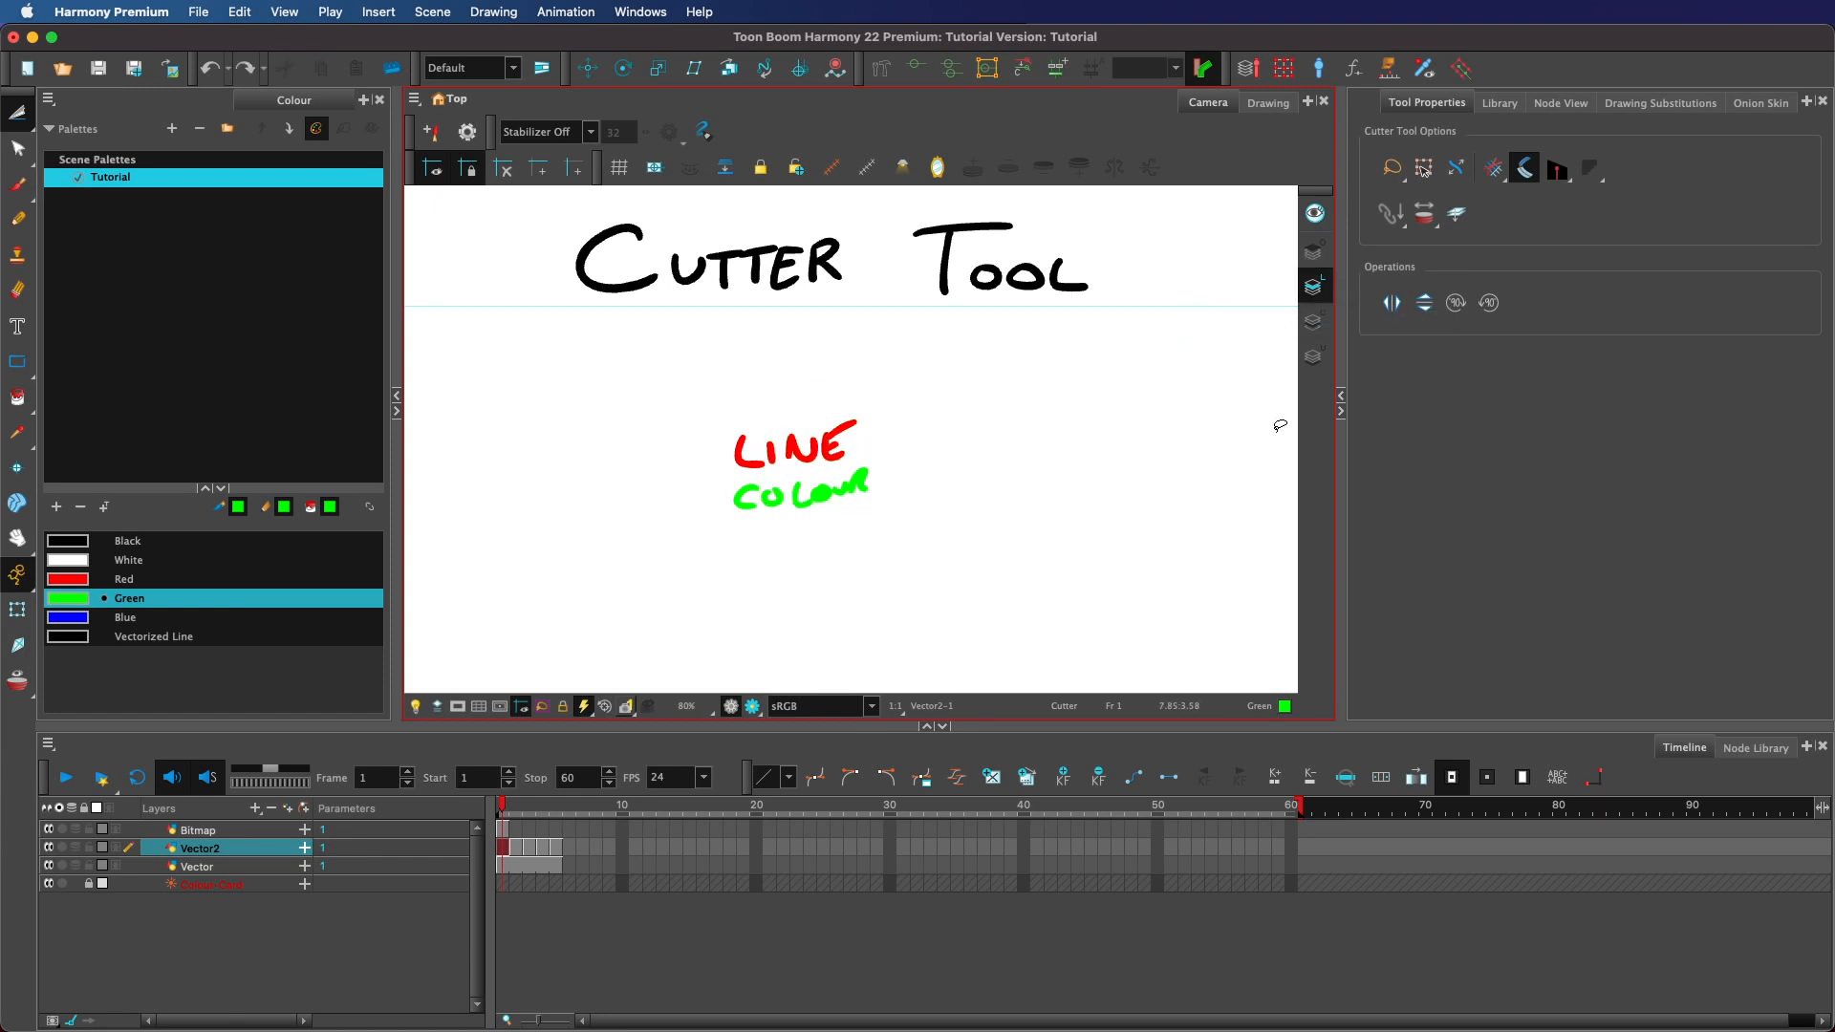